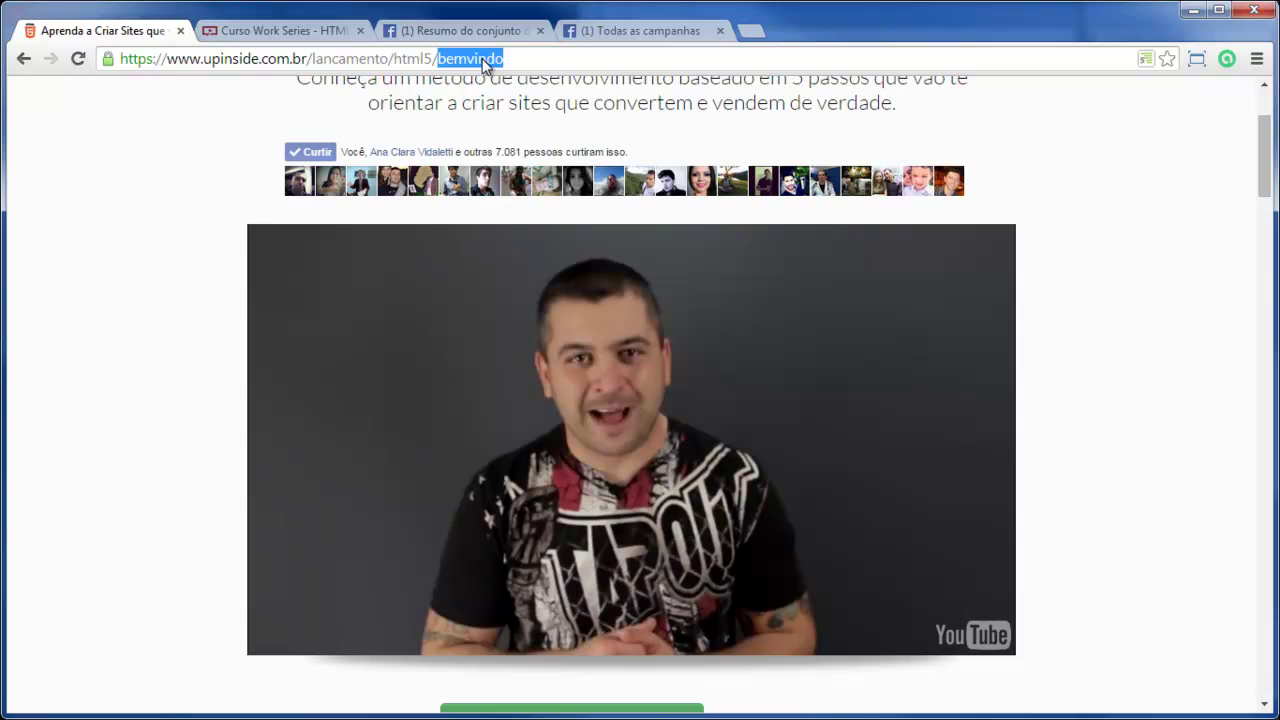
Open the Públicos page of the account in Facebook's ads manager
{"action": "scroll", "coordinate": [634, 200], "scroll_direction": "up", "scroll_amount": 1}
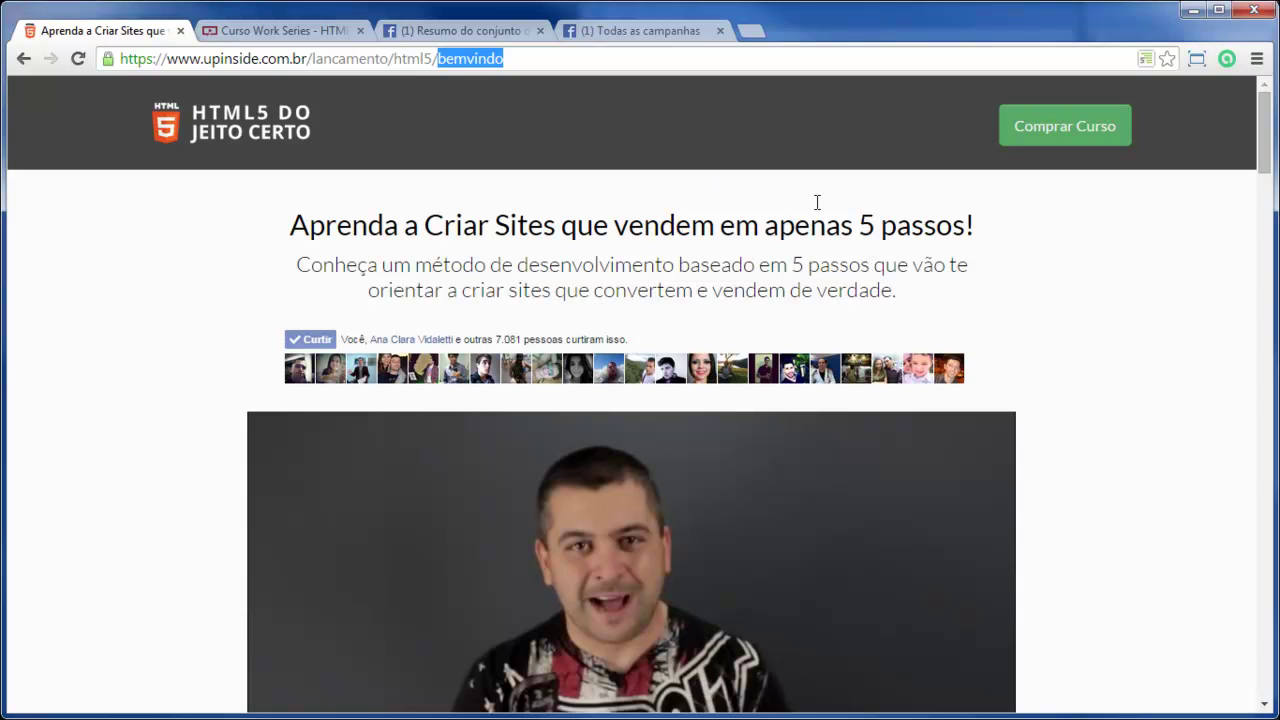
{"action": "left_click", "coordinate": [227, 34]}
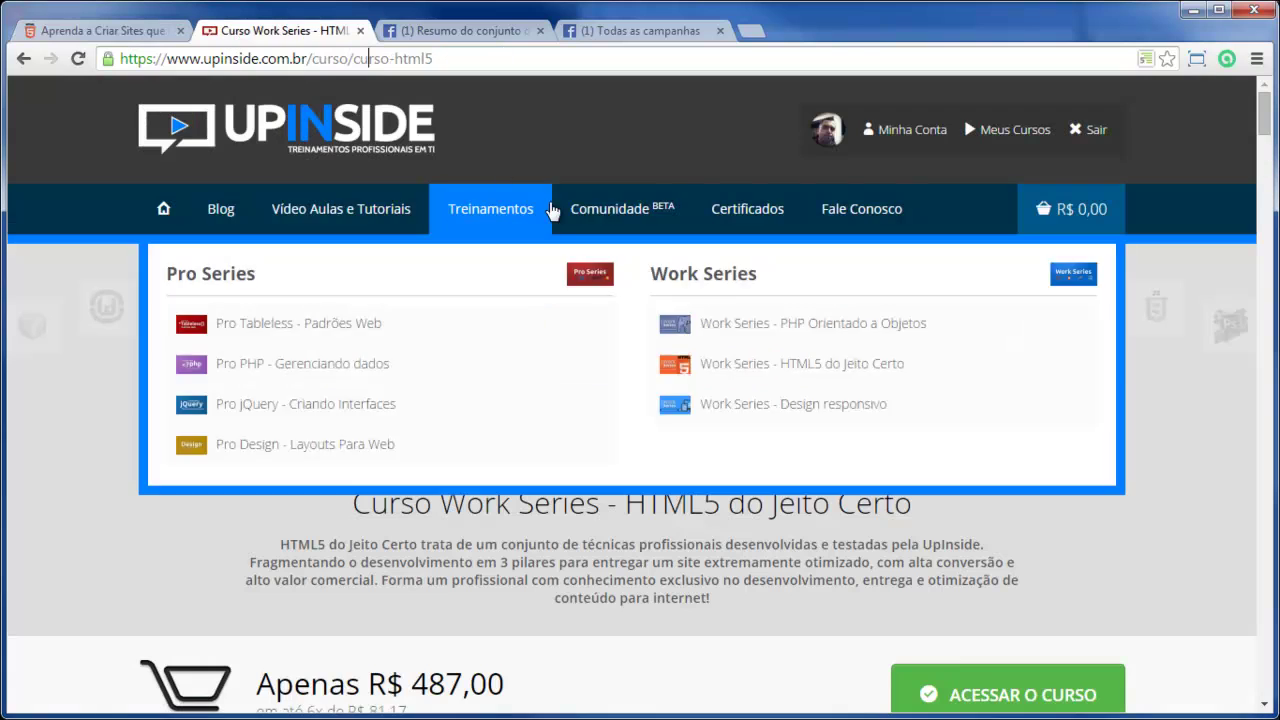
{"action": "mouse_move", "coordinate": [405, 257]}
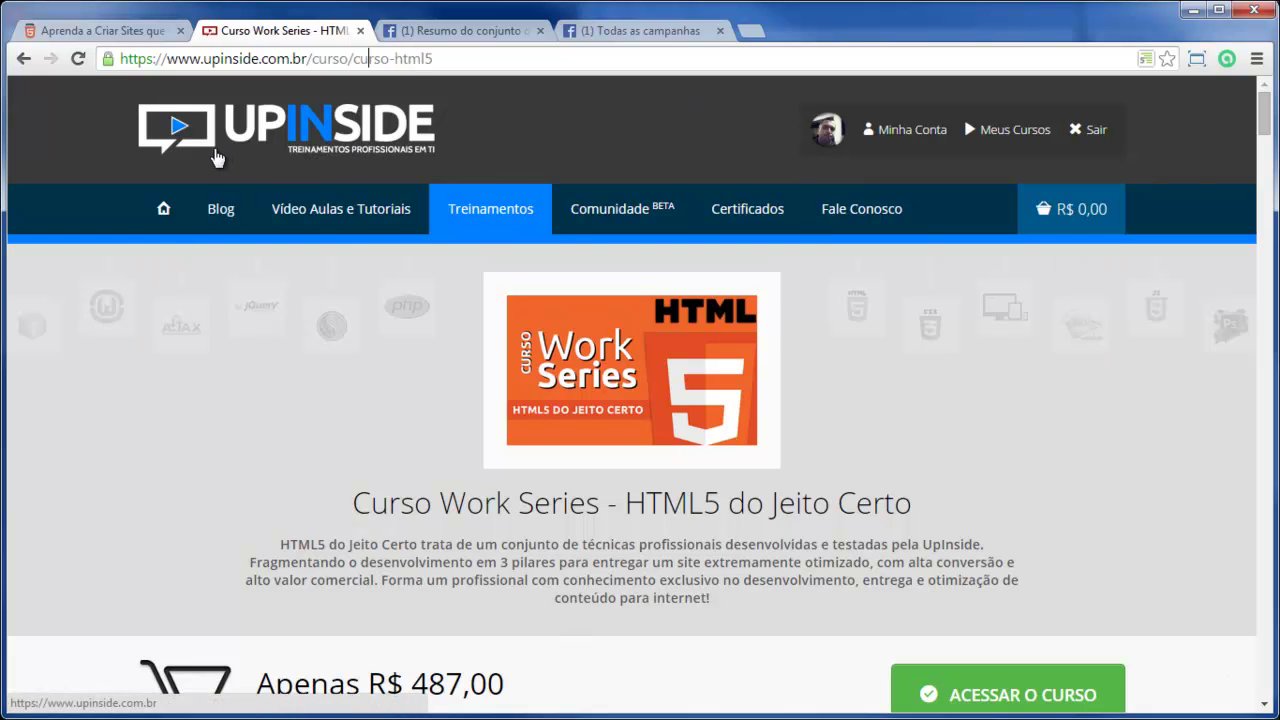
{"action": "left_click", "coordinate": [432, 38]}
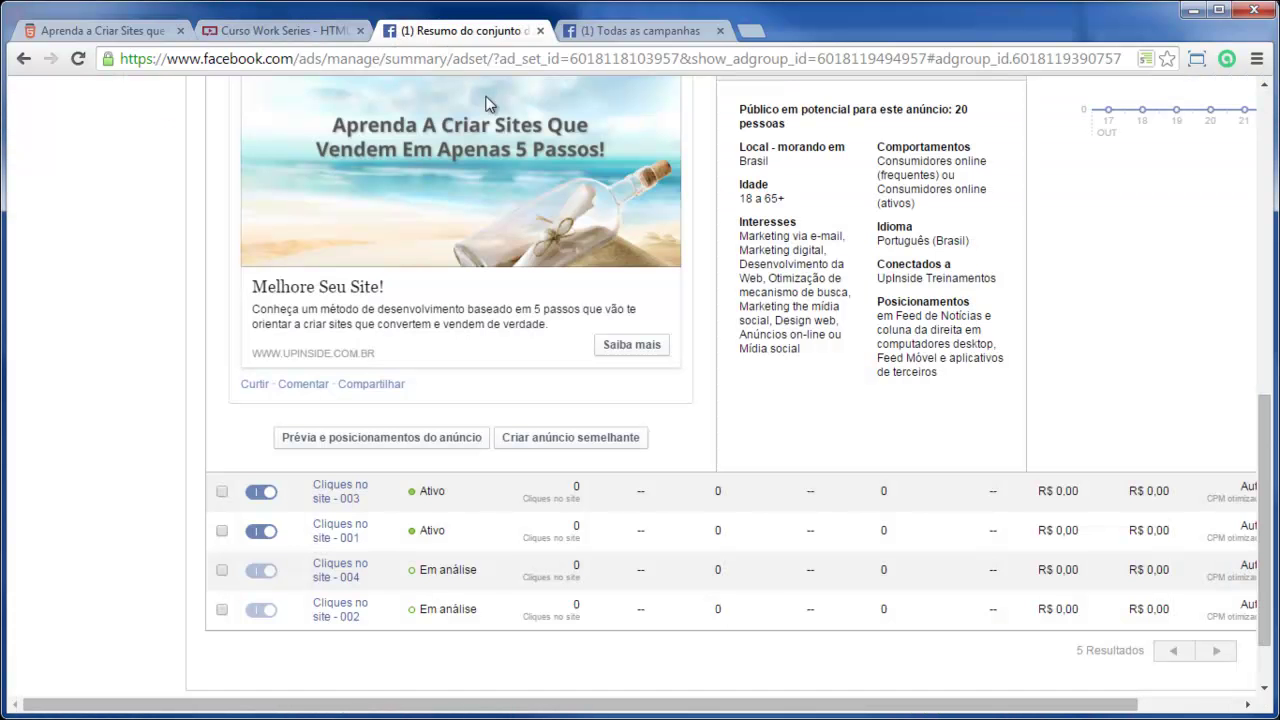
{"action": "scroll", "coordinate": [553, 151], "scroll_direction": "up", "scroll_amount": 10}
{"action": "left_click", "coordinate": [652, 36]}
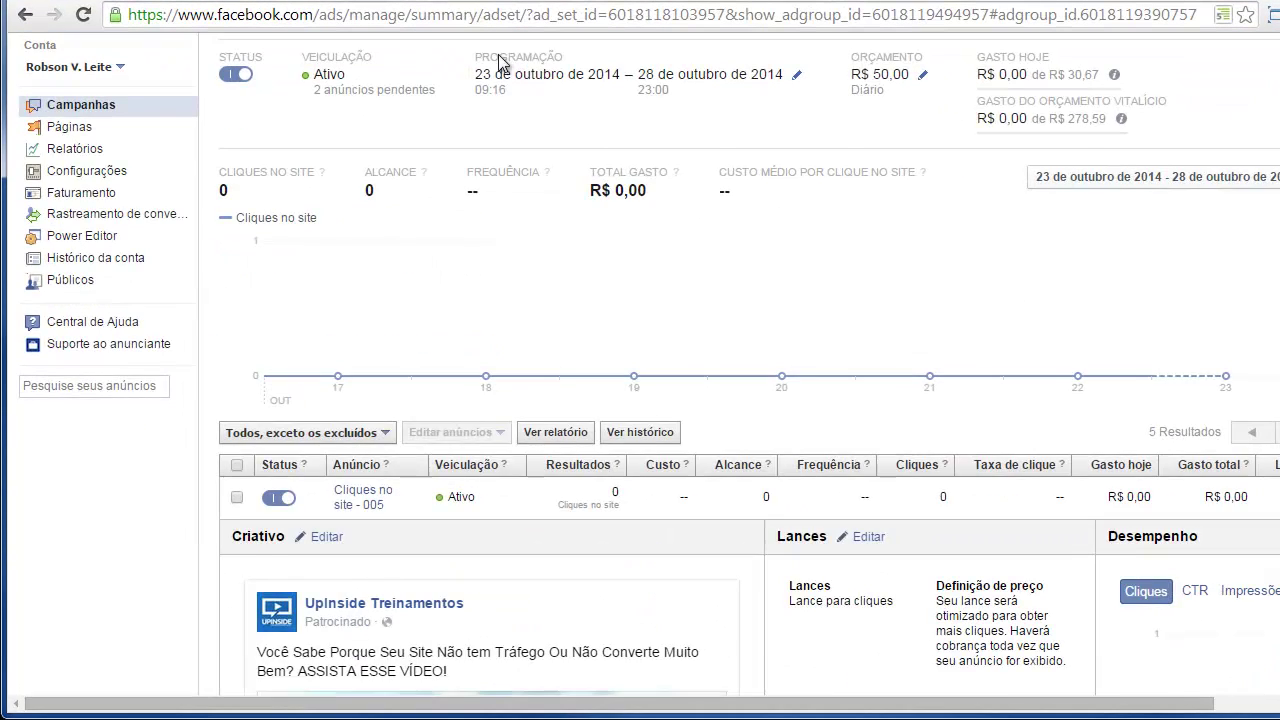
{"action": "scroll", "coordinate": [140, 228], "scroll_direction": "up", "scroll_amount": 2}
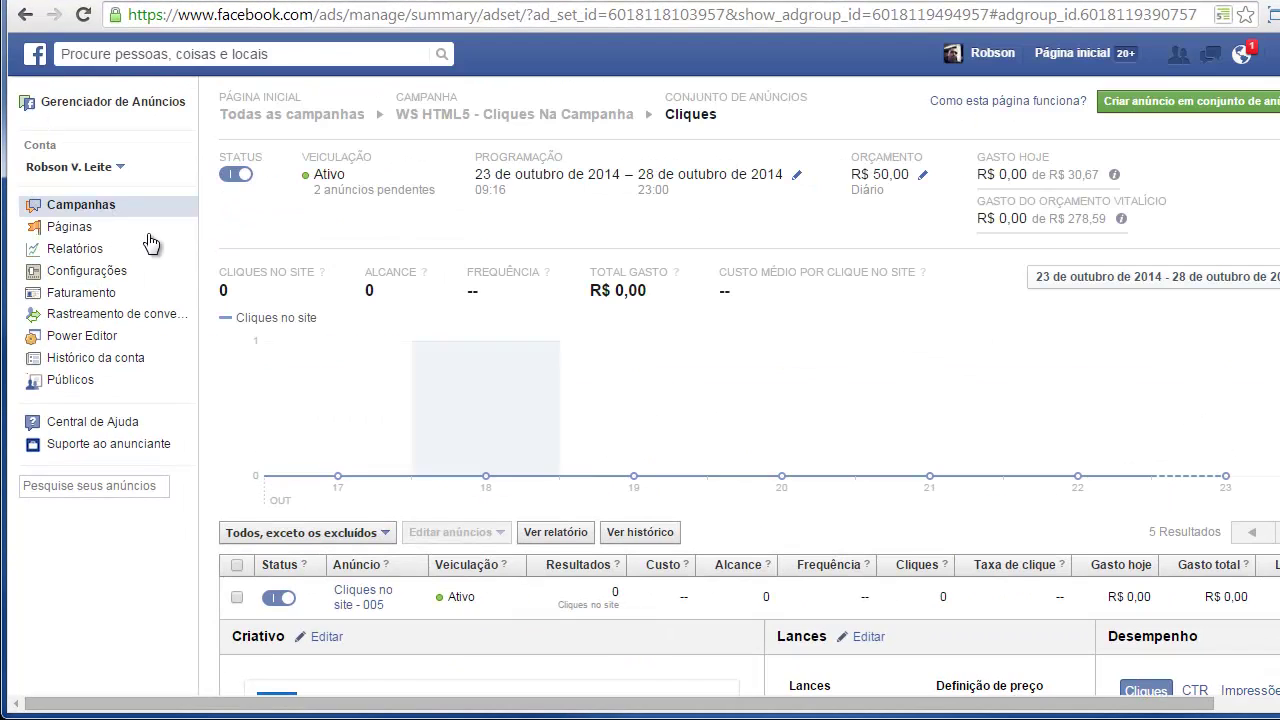
{"action": "left_click", "coordinate": [62, 379]}
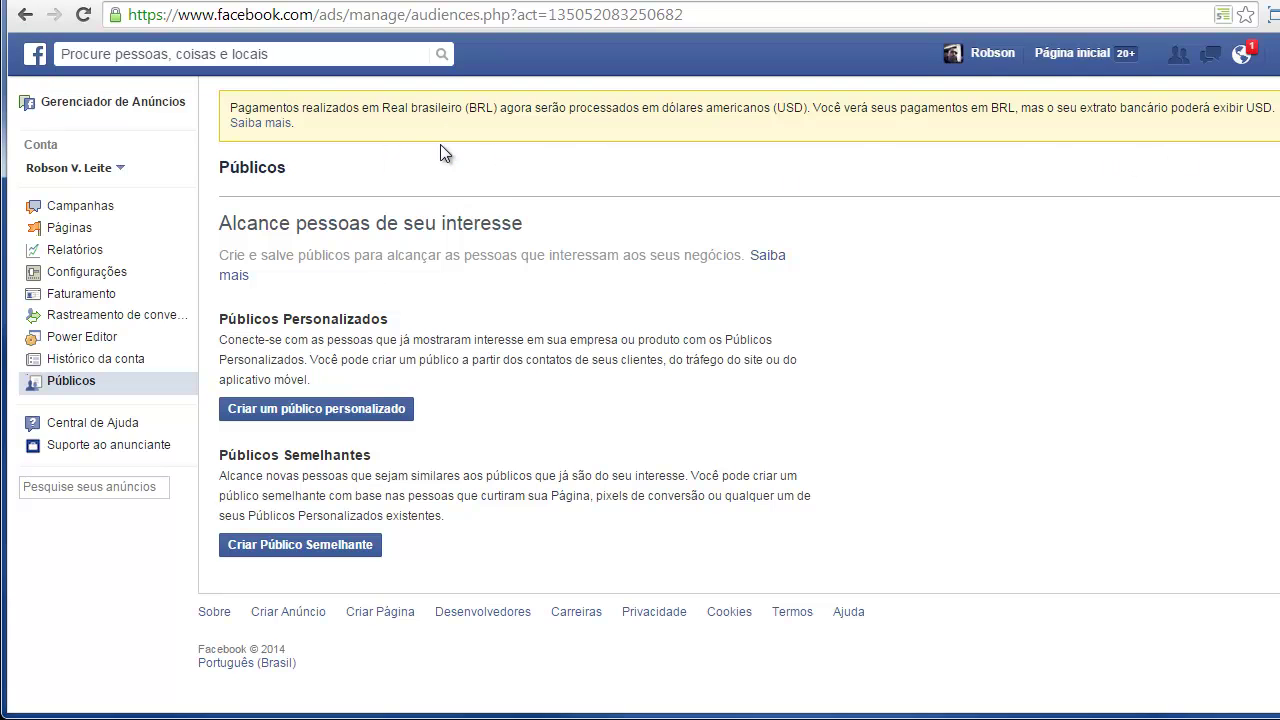
{"action": "left_click", "coordinate": [292, 418]}
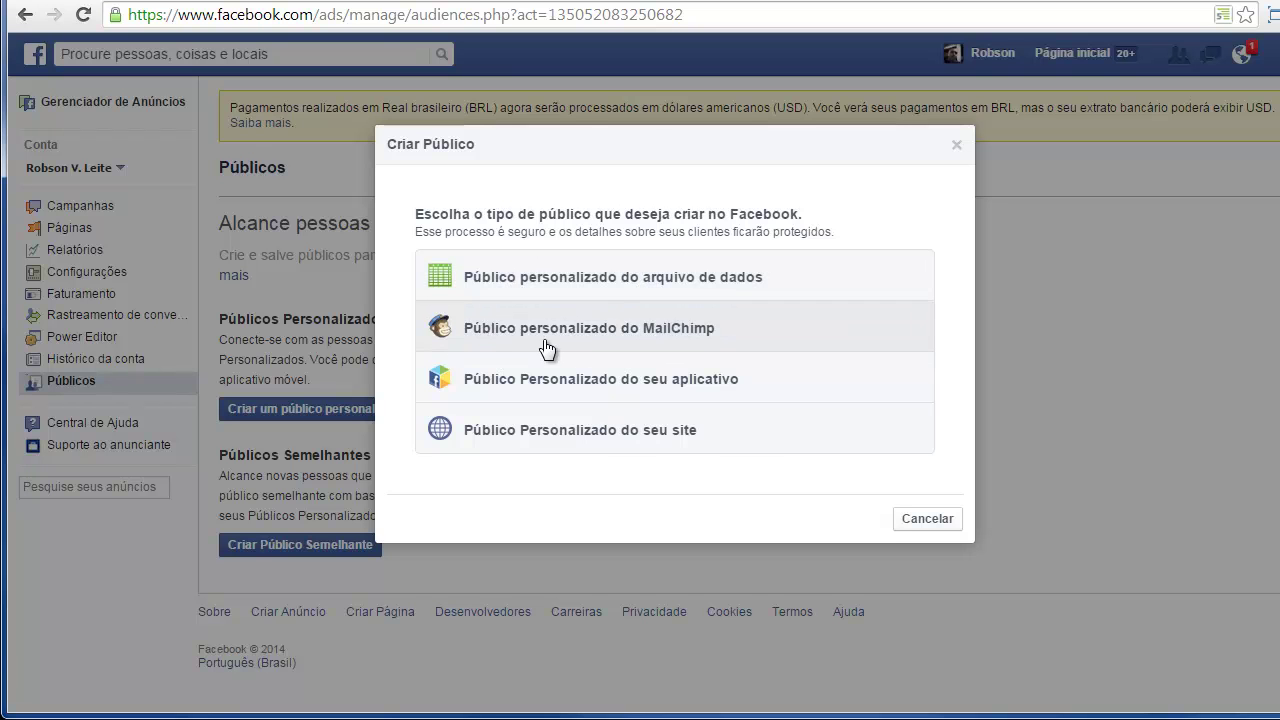
{"action": "left_click", "coordinate": [636, 386]}
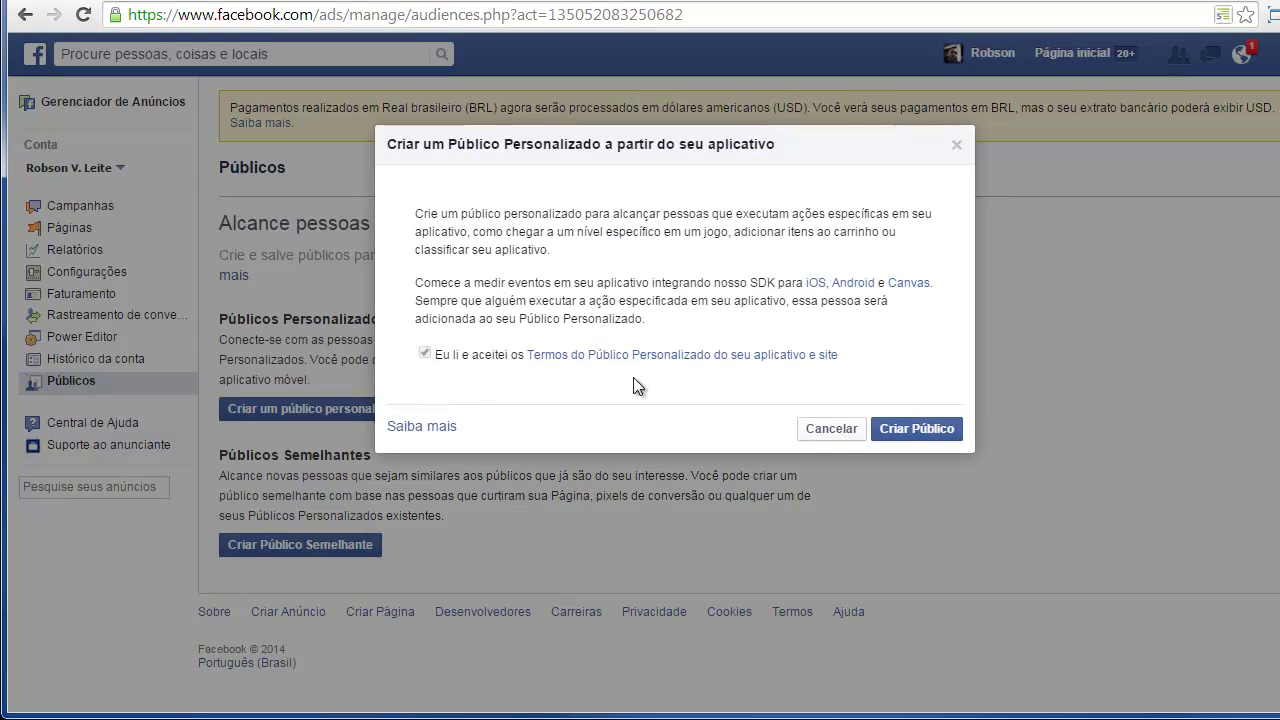
{"action": "left_click", "coordinate": [831, 430]}
Start a custom audience based on the website and name it "Campanha Turma 2 - WS HTML5"
{"action": "left_click", "coordinate": [350, 408]}
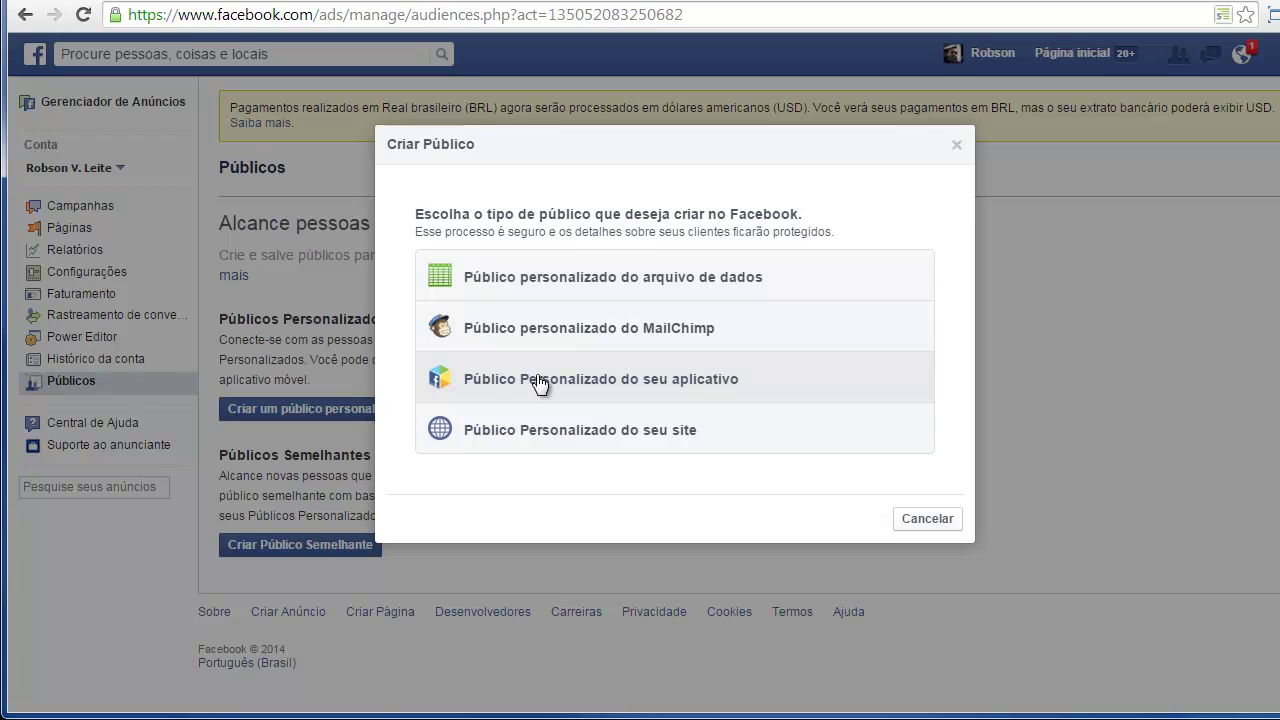
{"action": "left_click", "coordinate": [535, 447]}
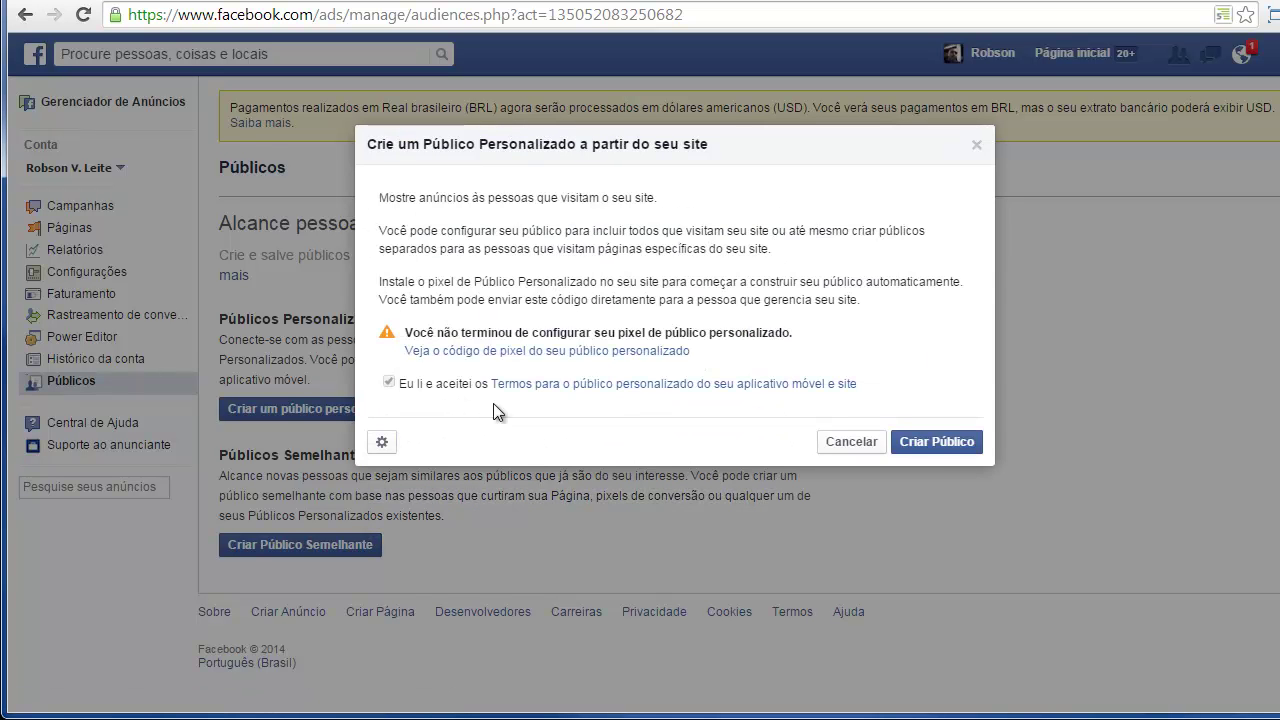
{"action": "left_click", "coordinate": [940, 446]}
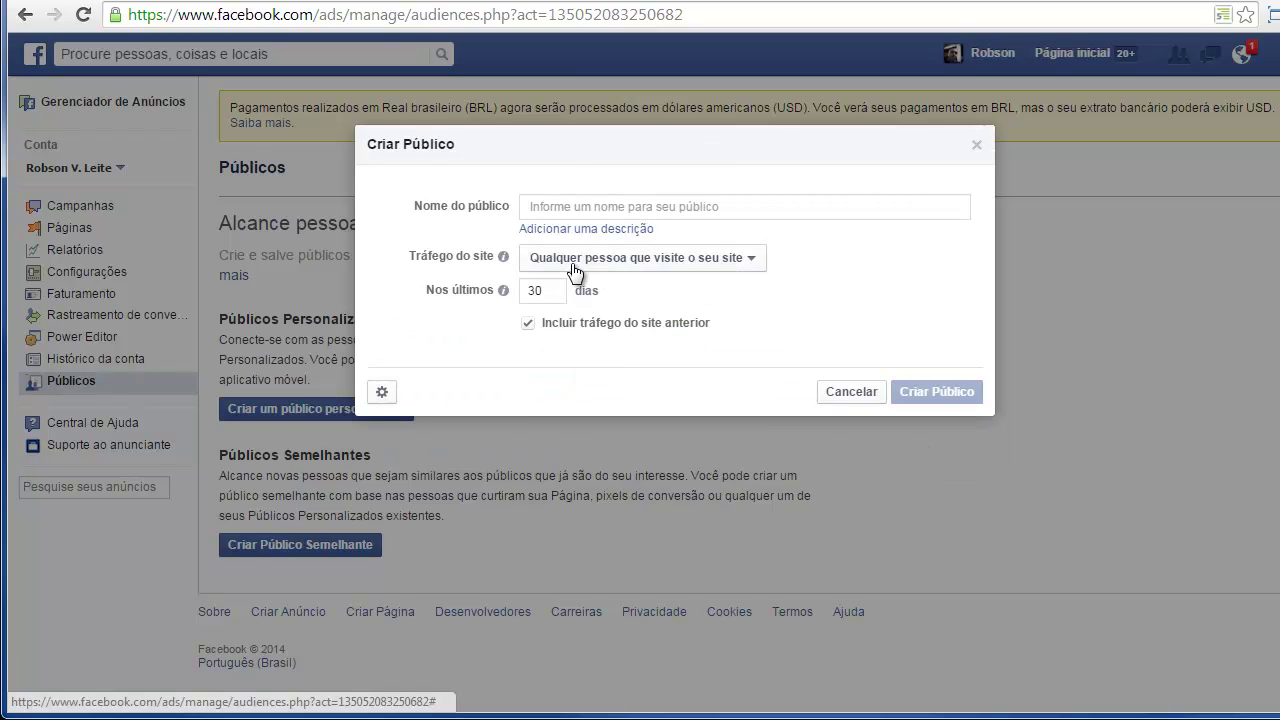
{"action": "type", "text": "Campanha Turma 2 - WS HTML5"}
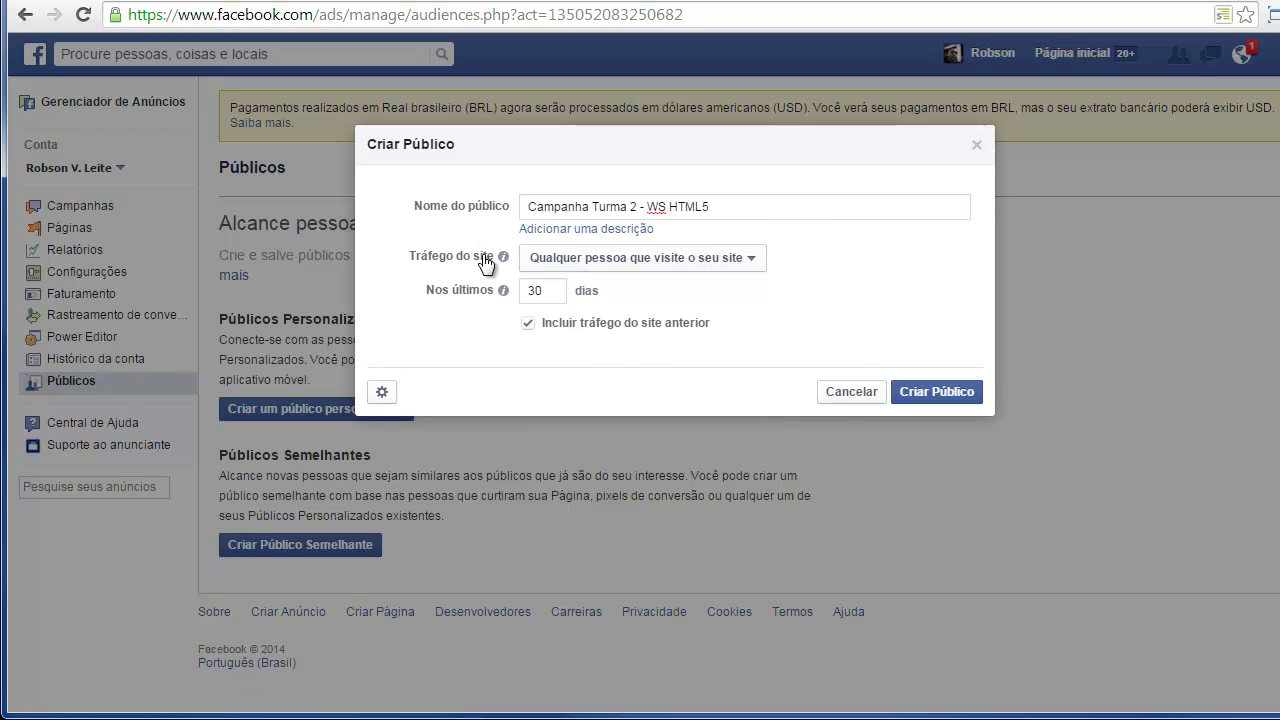
Limit the audience's site traffic to people who visit specific web pages, using the rule "URL igual a"
{"action": "left_click", "coordinate": [572, 258]}
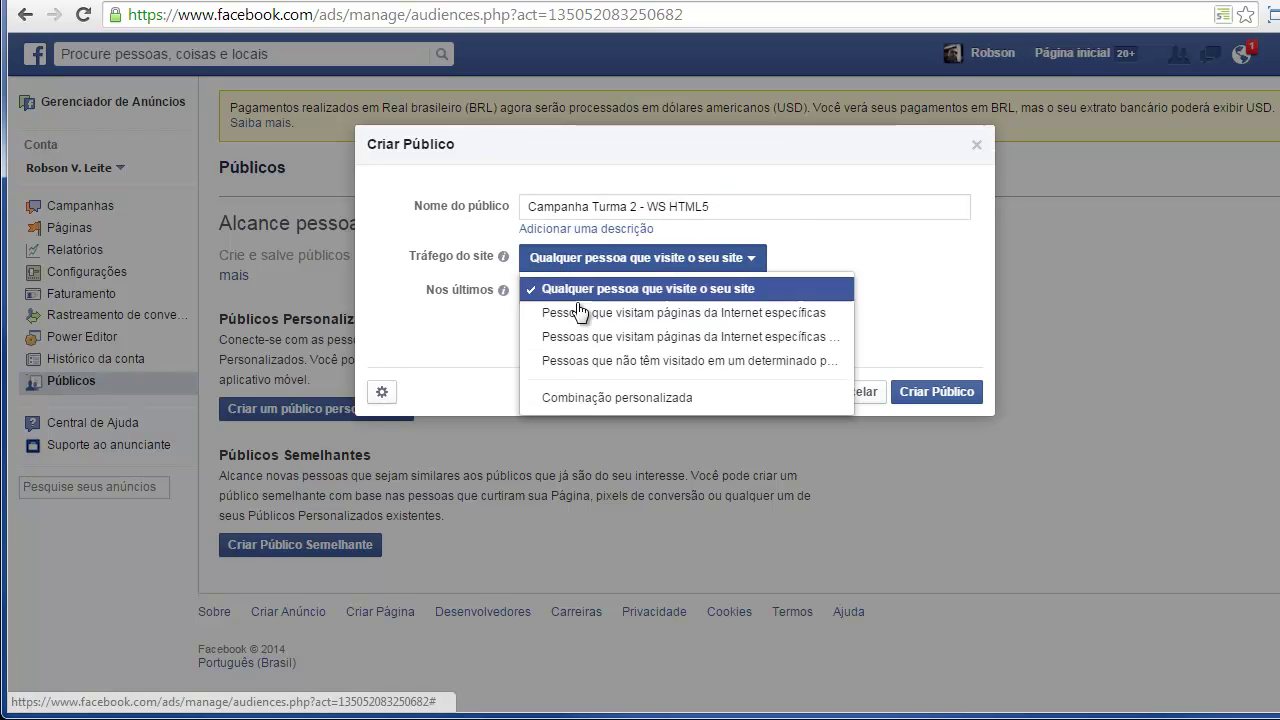
{"action": "left_click", "coordinate": [728, 314]}
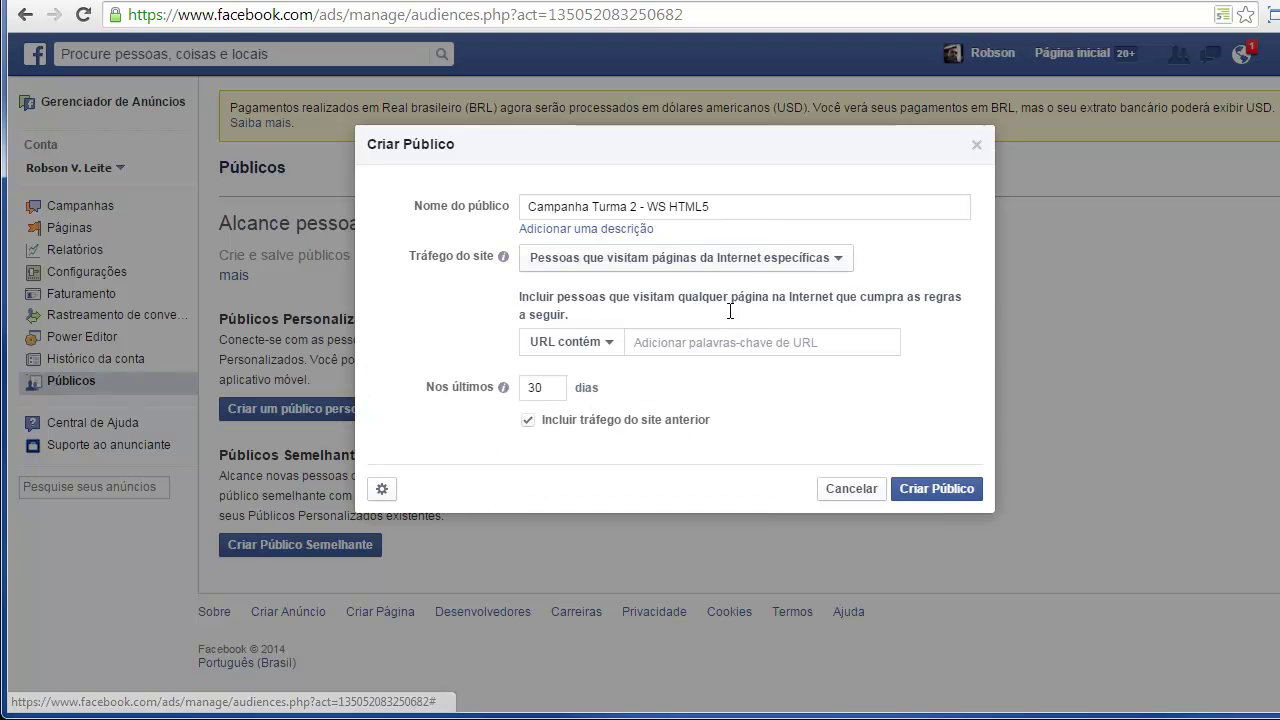
{"action": "left_click", "coordinate": [570, 352]}
{"action": "left_click", "coordinate": [576, 372]}
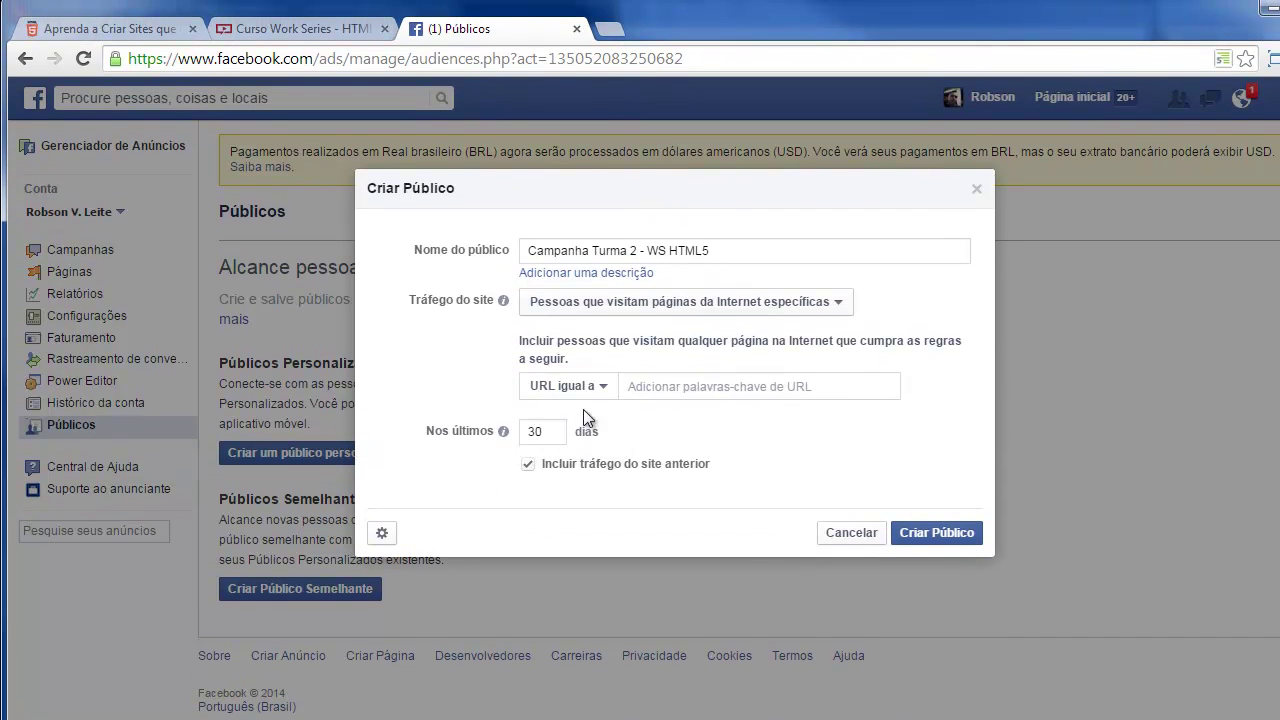
{"action": "left_click", "coordinate": [80, 29]}
{"action": "left_click_drag", "start_coordinate": [481, 64], "coordinate": [150, 70]}
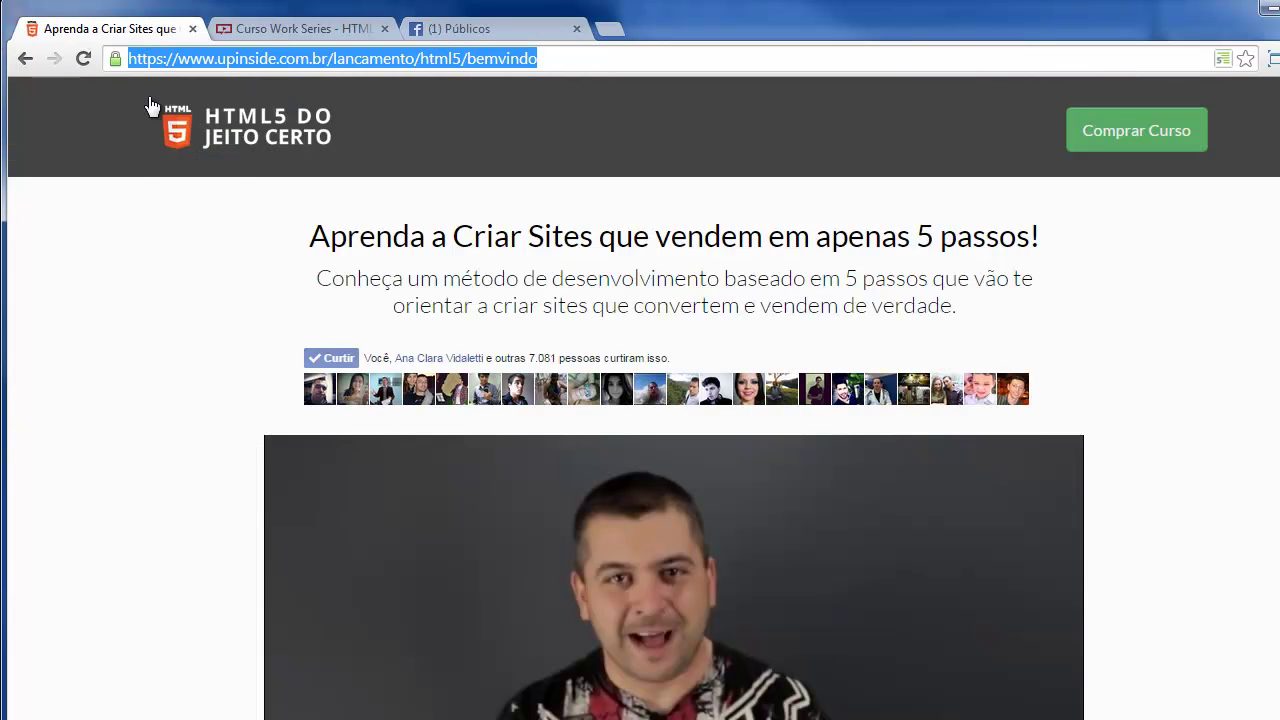
{"action": "left_click", "coordinate": [478, 30]}
{"action": "key", "text": "ctrl+v"}
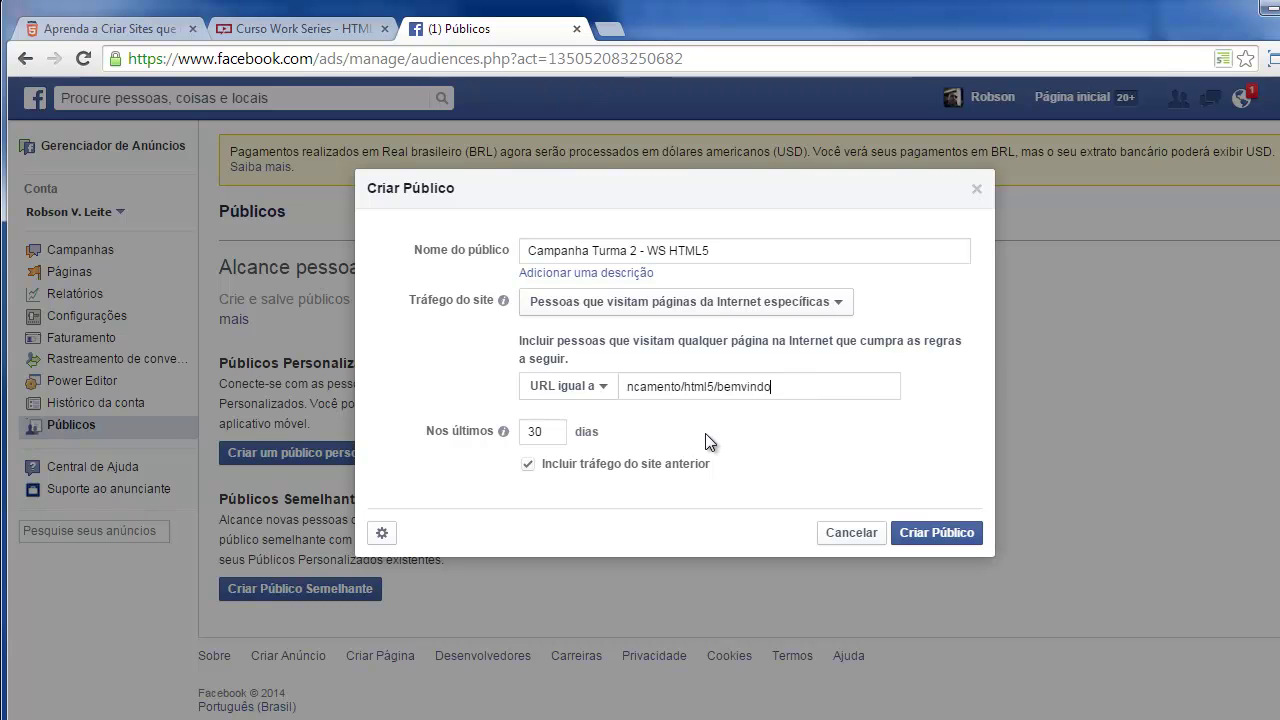
{"action": "left_click_drag", "start_coordinate": [716, 388], "coordinate": [570, 405]}
{"action": "left_click_drag", "start_coordinate": [694, 386], "coordinate": [835, 384]}
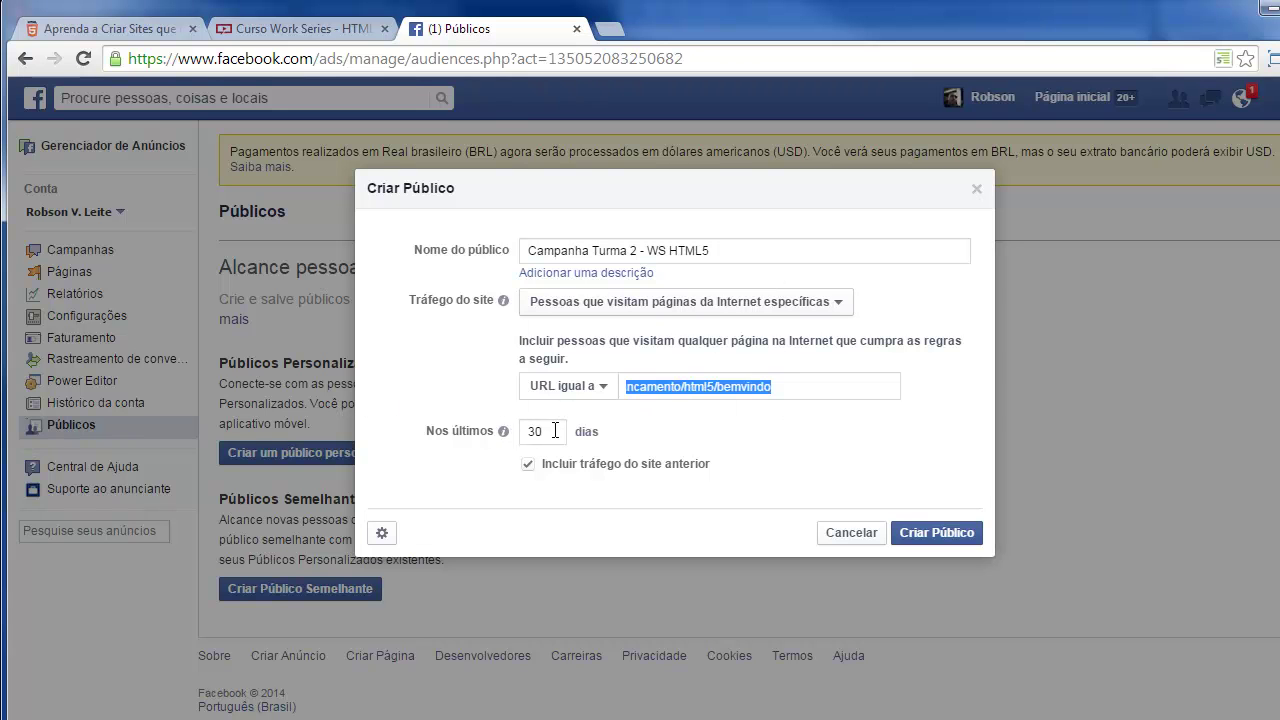
{"action": "key", "text": "Tab"}
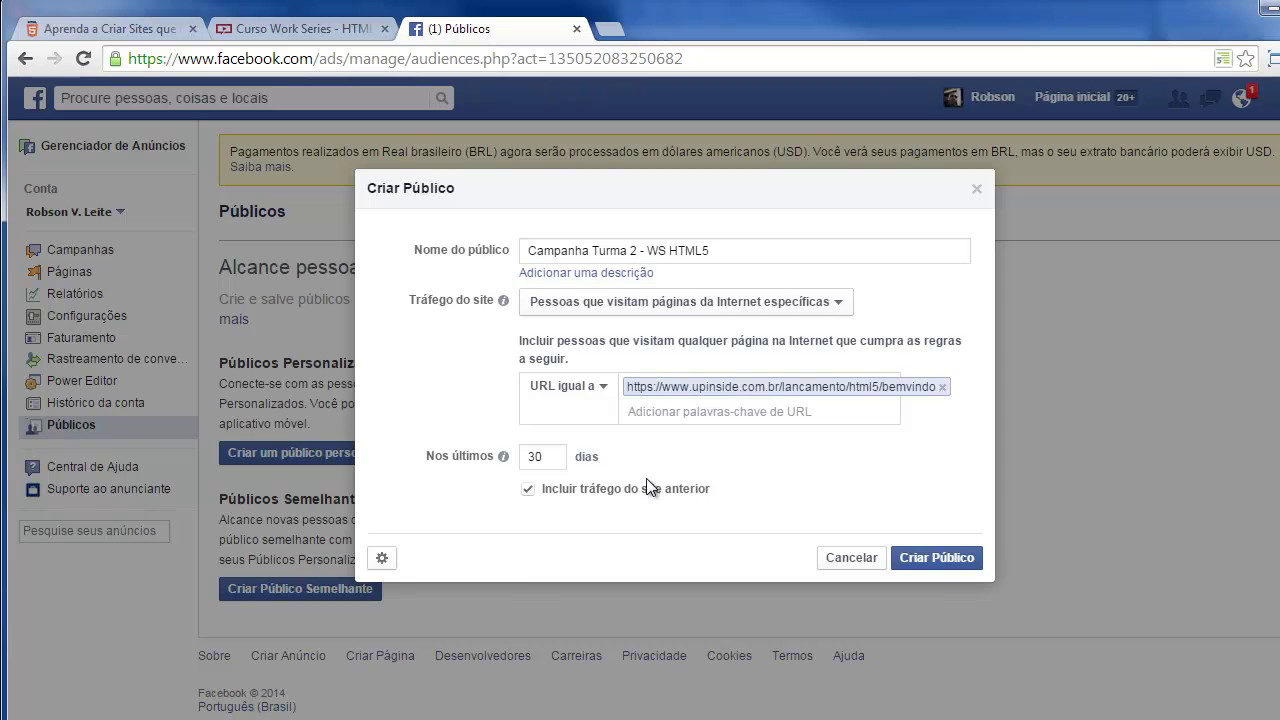
Create the custom audience and dismiss the confirmation dialog
{"action": "left_click", "coordinate": [382, 558]}
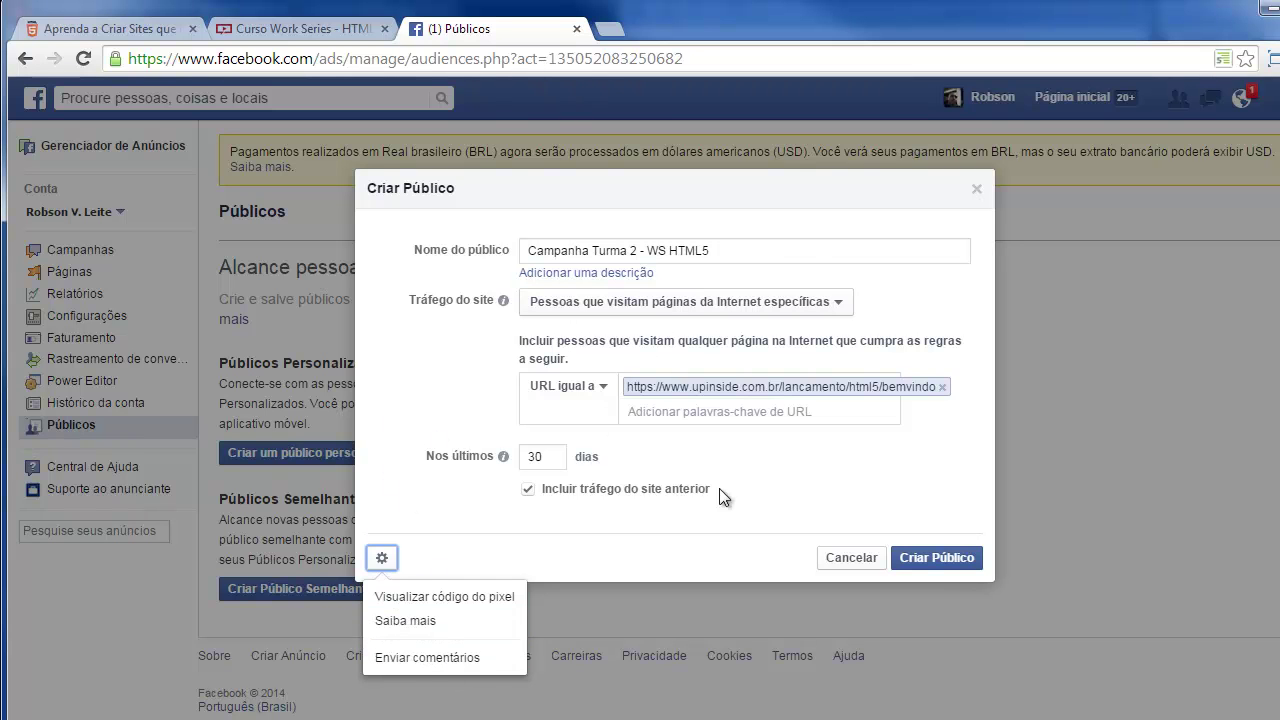
{"action": "left_click", "coordinate": [735, 514]}
{"action": "left_click", "coordinate": [926, 560]}
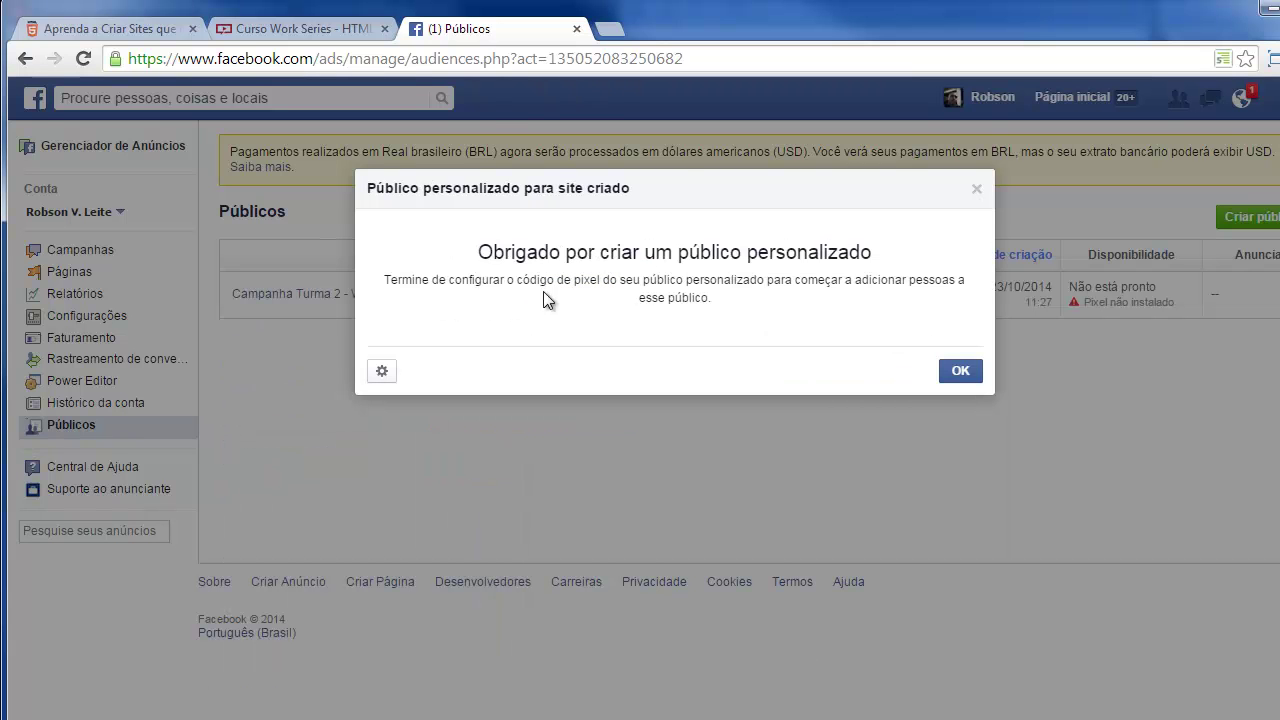
{"action": "left_click", "coordinate": [960, 371]}
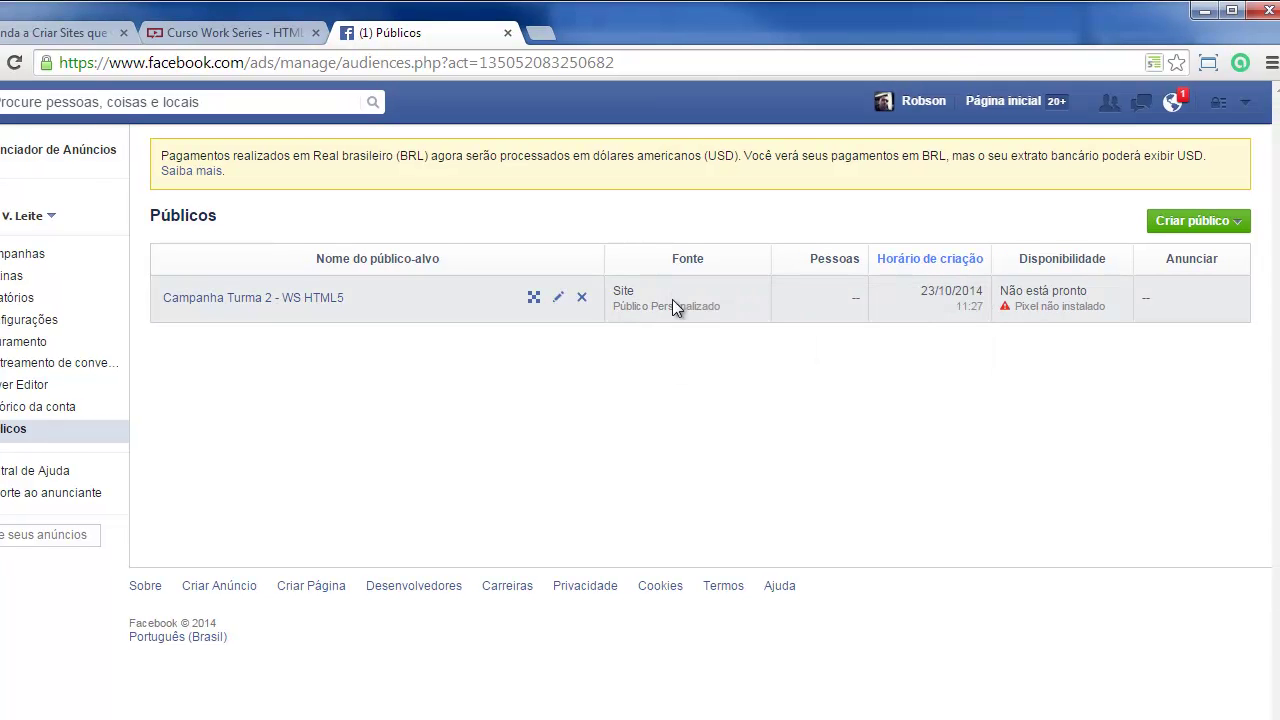
Copy the complete pixel code from the pixel details of the Campanha Turma 2 - WS HTML5 audience
{"action": "left_click", "coordinate": [558, 297]}
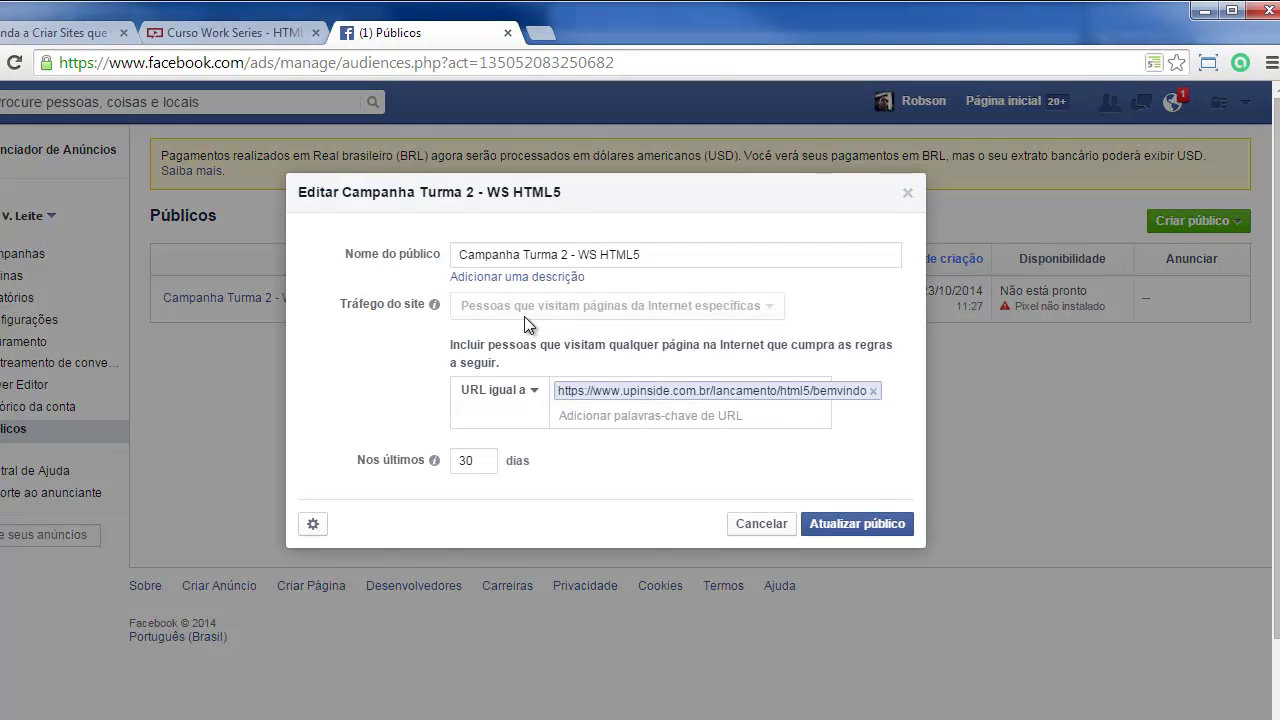
{"action": "left_click", "coordinate": [904, 196]}
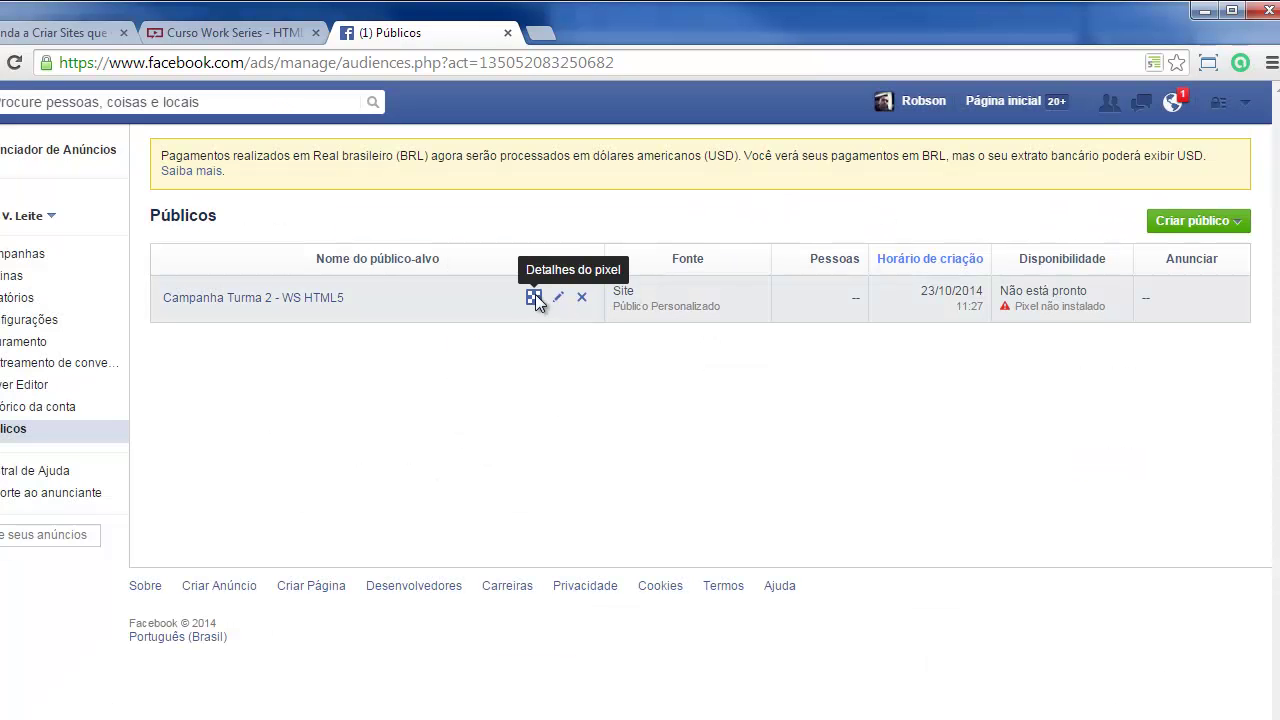
{"action": "left_click", "coordinate": [534, 297]}
{"action": "scroll", "coordinate": [537, 490], "scroll_direction": "down", "scroll_amount": 8}
{"action": "scroll", "coordinate": [418, 397], "scroll_direction": "up", "scroll_amount": 5}
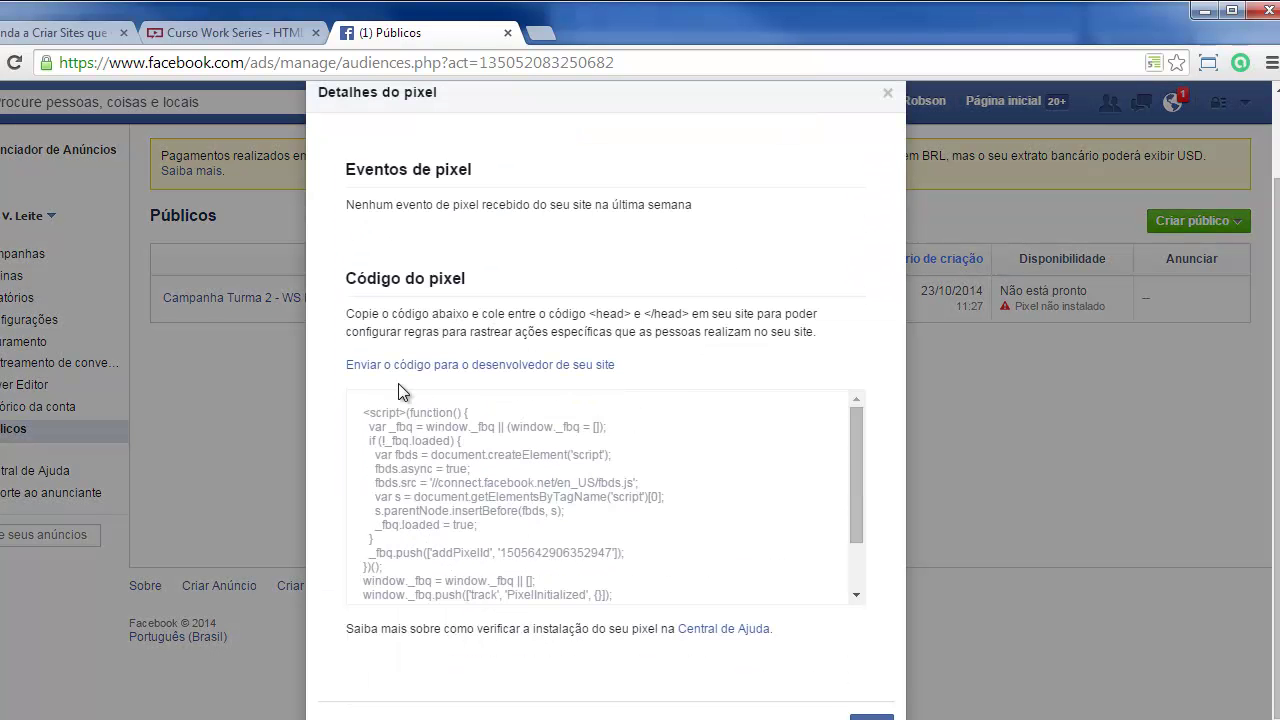
{"action": "scroll", "coordinate": [430, 390], "scroll_direction": "down", "scroll_amount": 1}
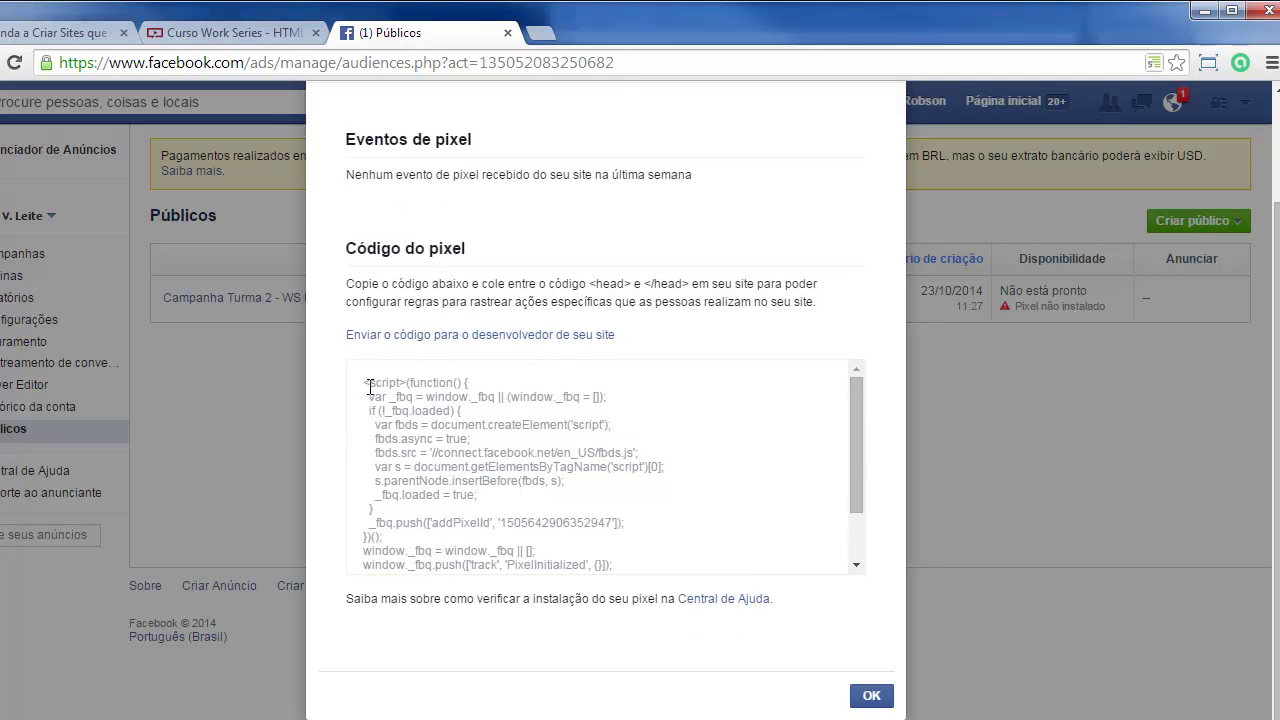
{"action": "left_click_drag", "start_coordinate": [848, 439], "coordinate": [851, 545]}
{"action": "left_click_drag", "start_coordinate": [423, 550], "coordinate": [330, 360]}
{"action": "key", "text": "ctrl+c"}
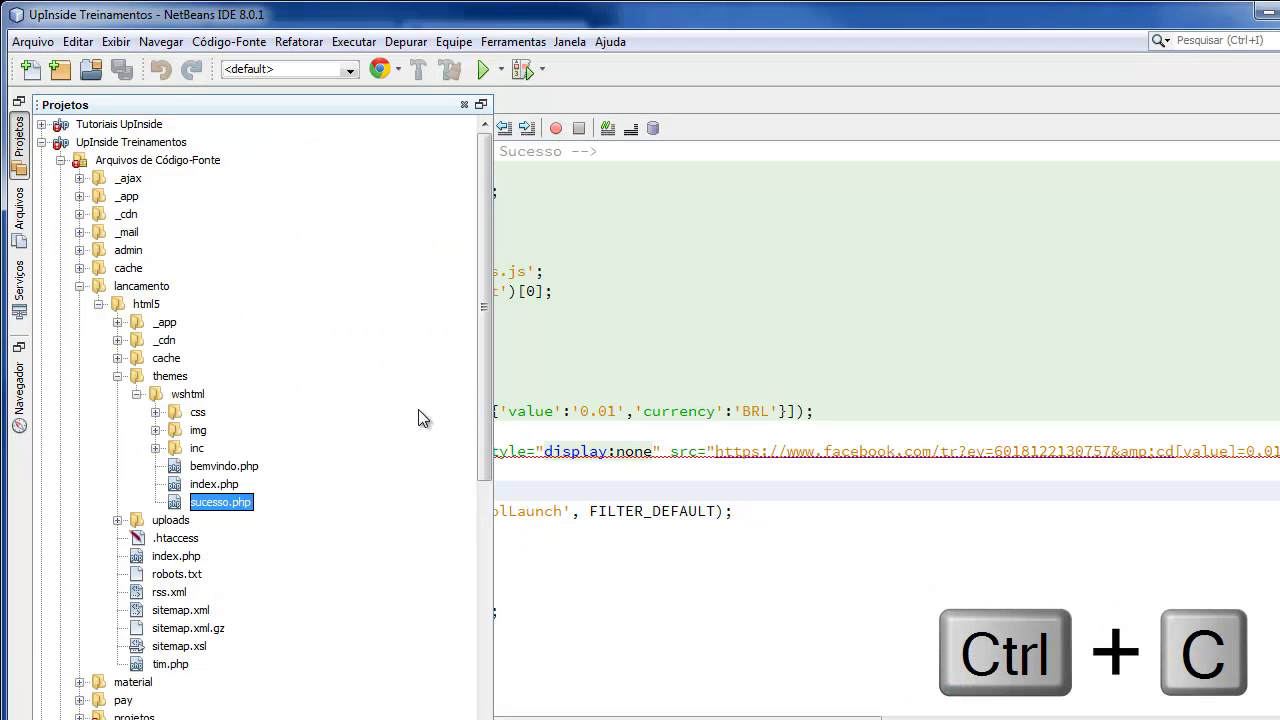
In NetBeans, open bemvindo.php from the wshtml theme and paste the pixel code above the opening PHP block
{"action": "double_click", "coordinate": [224, 466]}
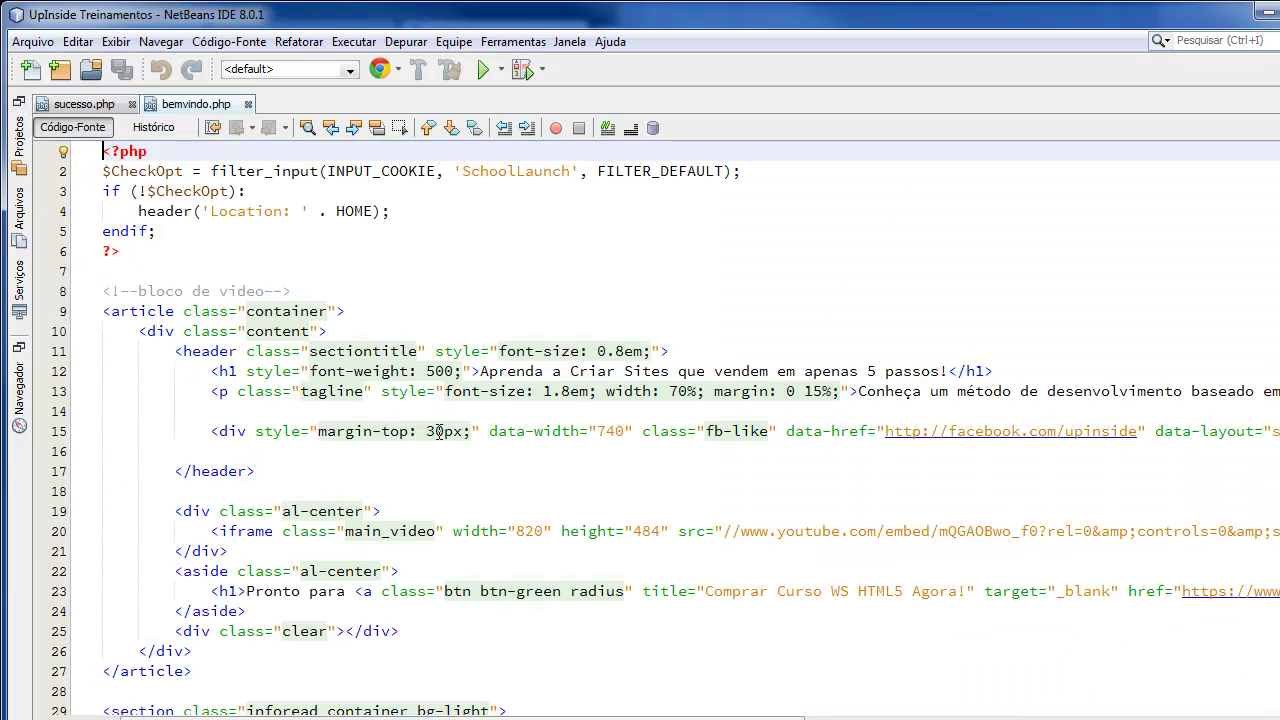
{"action": "key", "text": "Return"}
{"action": "key", "text": "Return"}
{"action": "key", "text": "Up"}
{"action": "key", "text": "Up"}
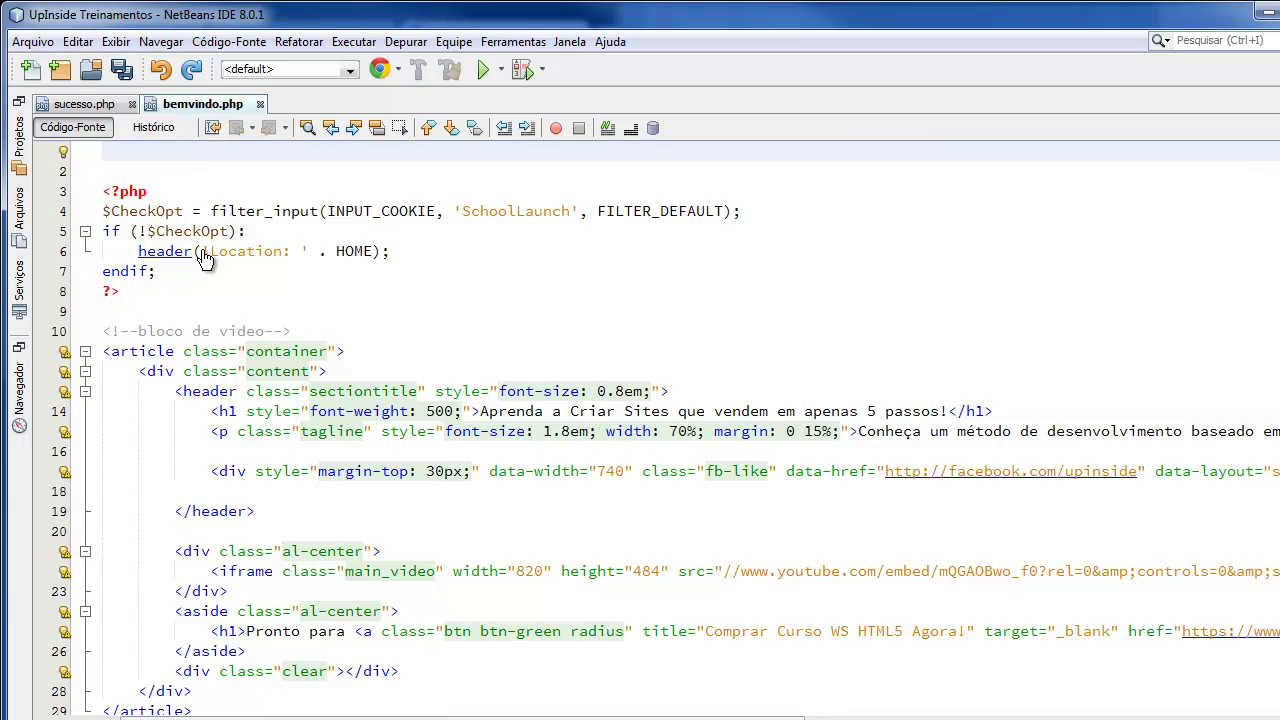
{"action": "key", "text": "ctrl+v"}
{"action": "key", "text": "Home"}
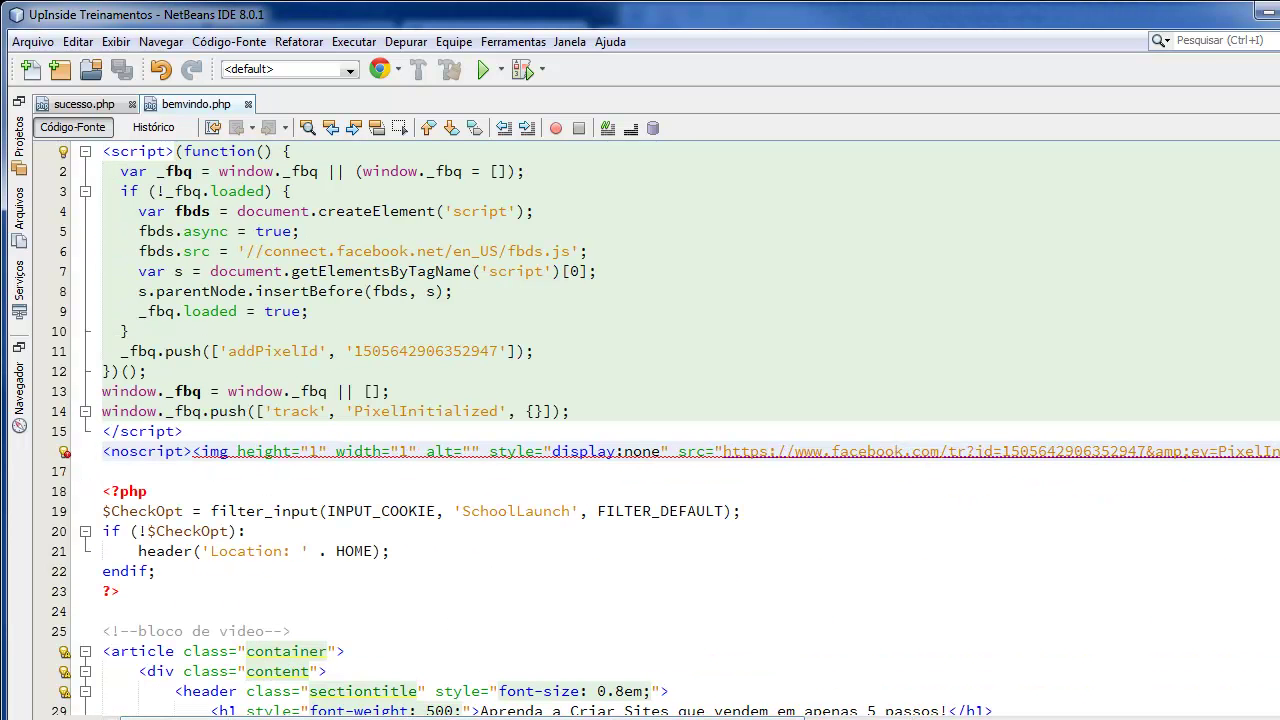
Switch to FileZilla and upload bemvindo.php to the remote wshtml folder, then close the pixel details in the browser
{"action": "key", "text": "alt+Tab"}
{"action": "left_click", "coordinate": [72, 415]}
{"action": "right_click", "coordinate": [71, 417]}
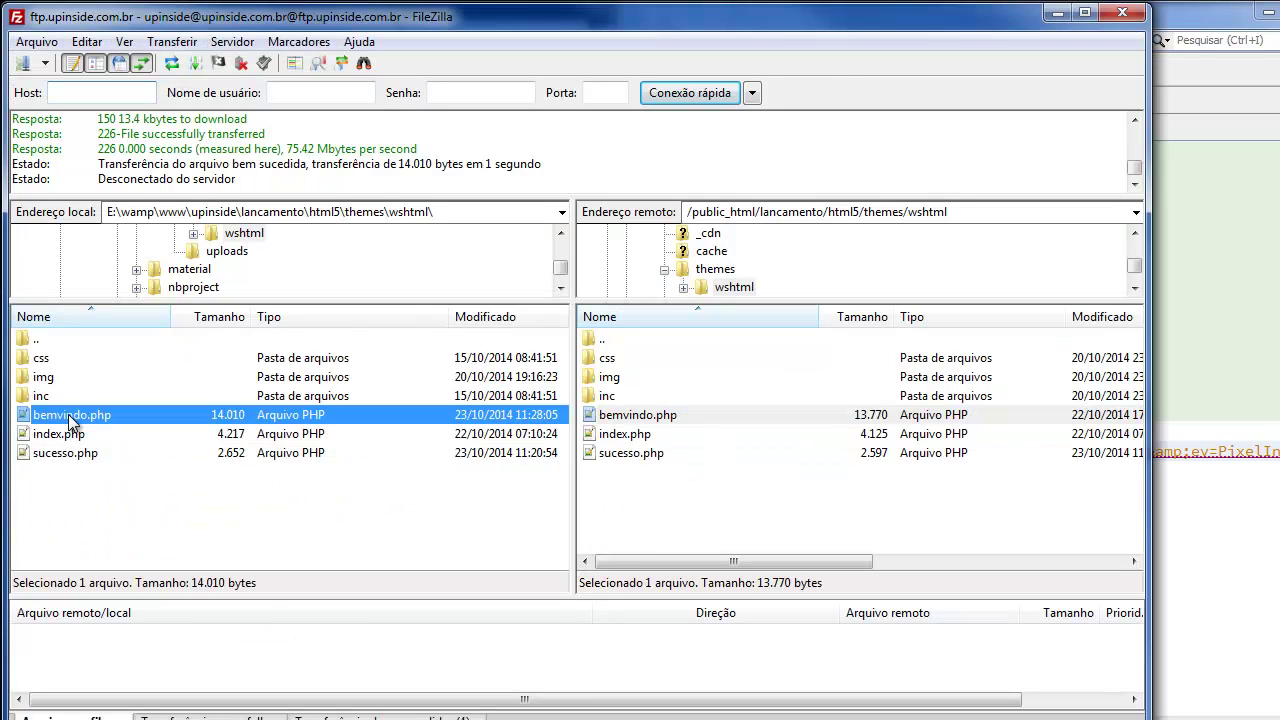
{"action": "left_click", "coordinate": [148, 426]}
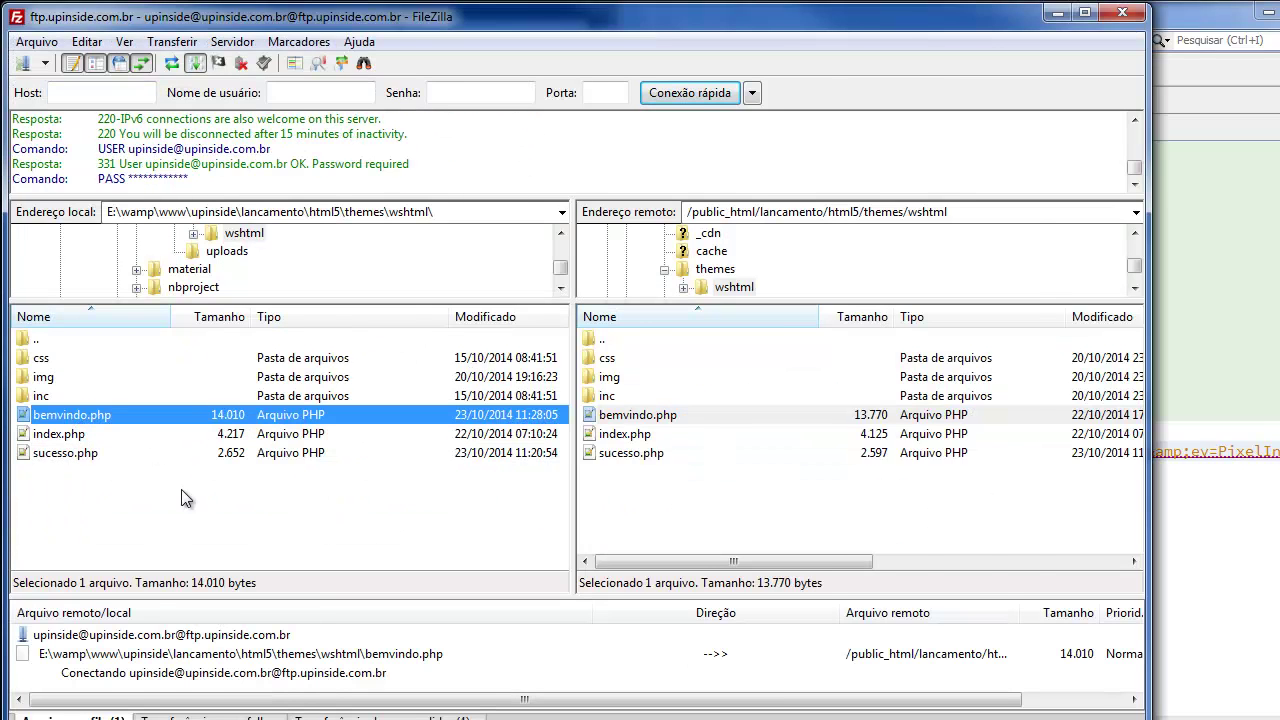
{"action": "left_click", "coordinate": [906, 522]}
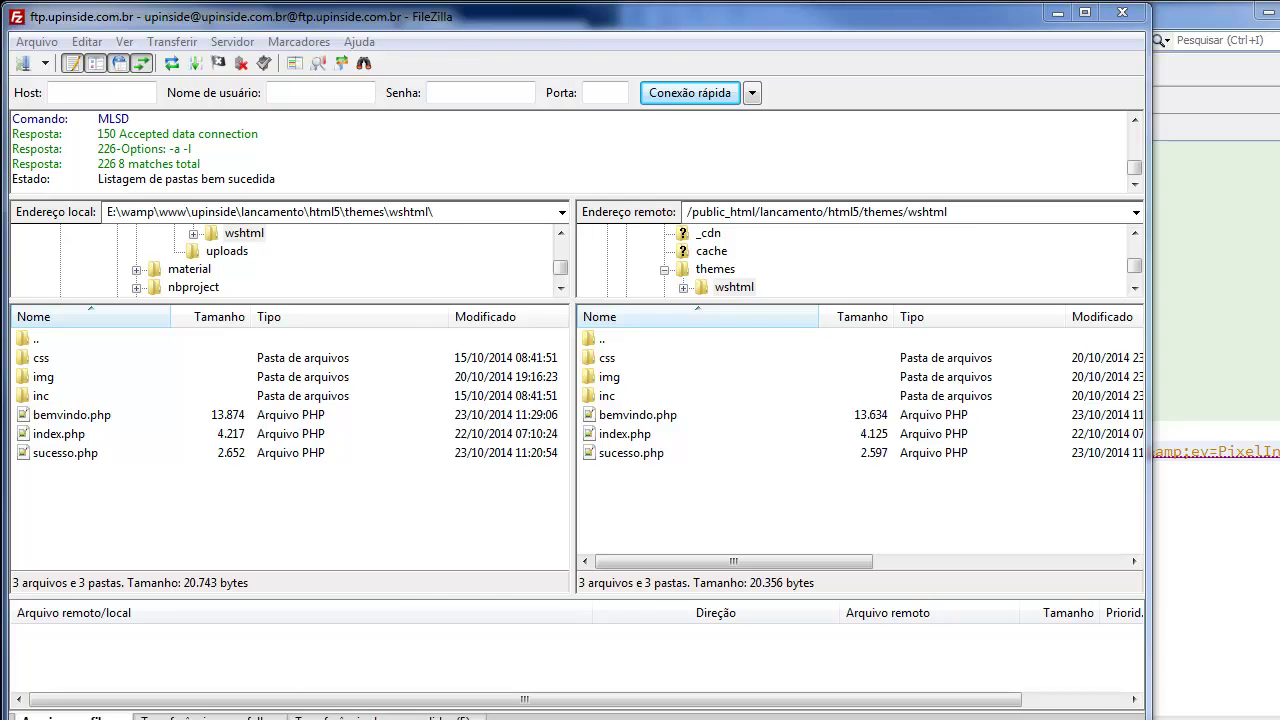
{"action": "key", "text": "alt+Tab"}
{"action": "left_click", "coordinate": [940, 695]}
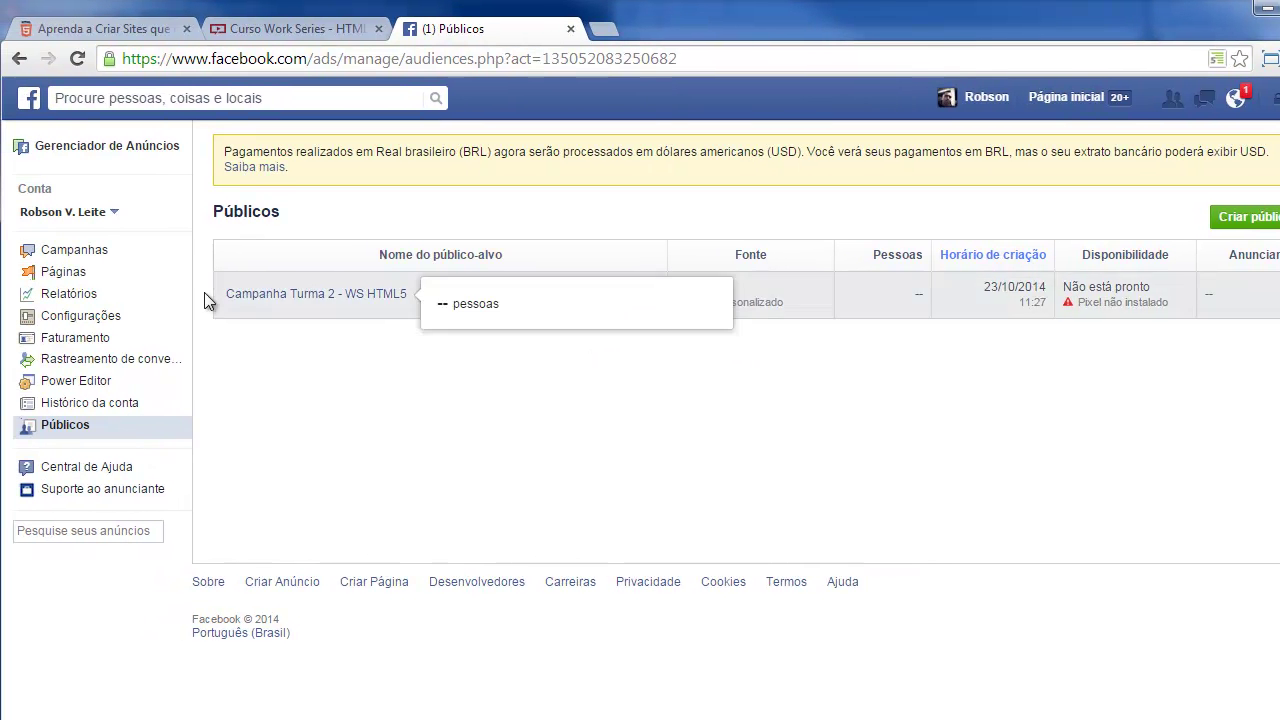
Open the WS HTML5 - Cliques Na Campanha campaign and start creating a new ad in it
{"action": "left_click", "coordinate": [97, 255]}
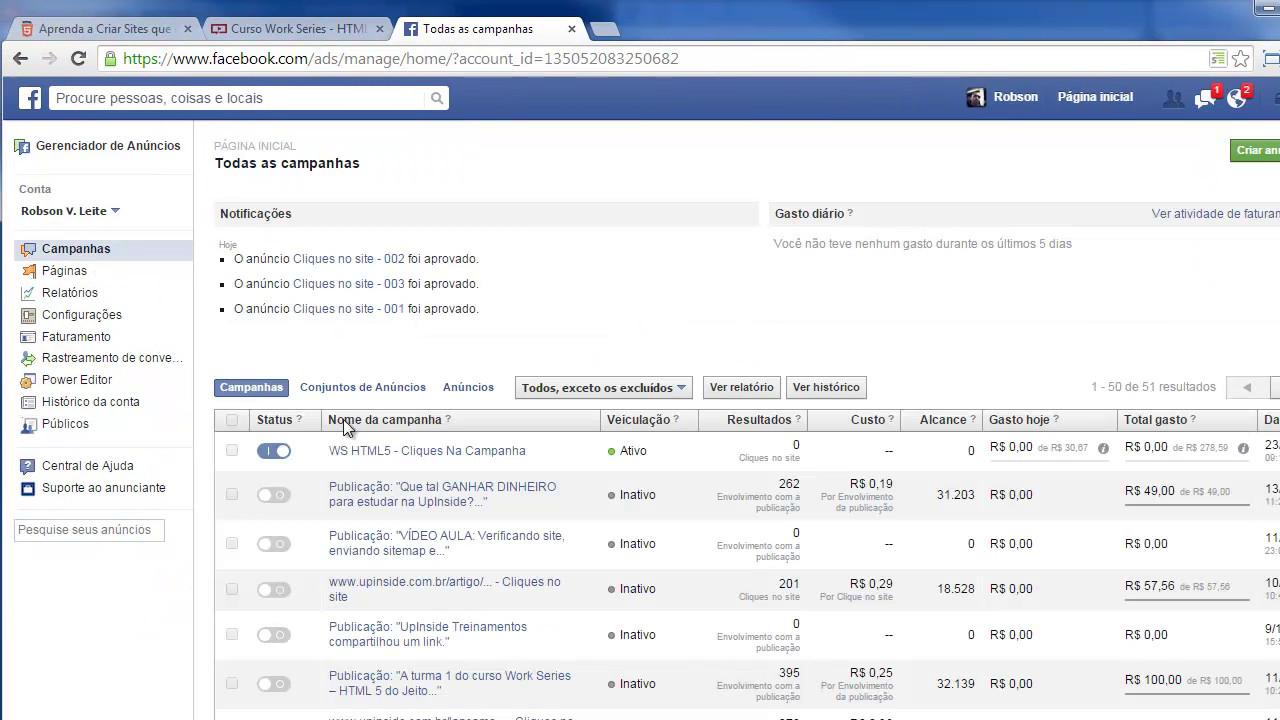
{"action": "left_click", "coordinate": [393, 453]}
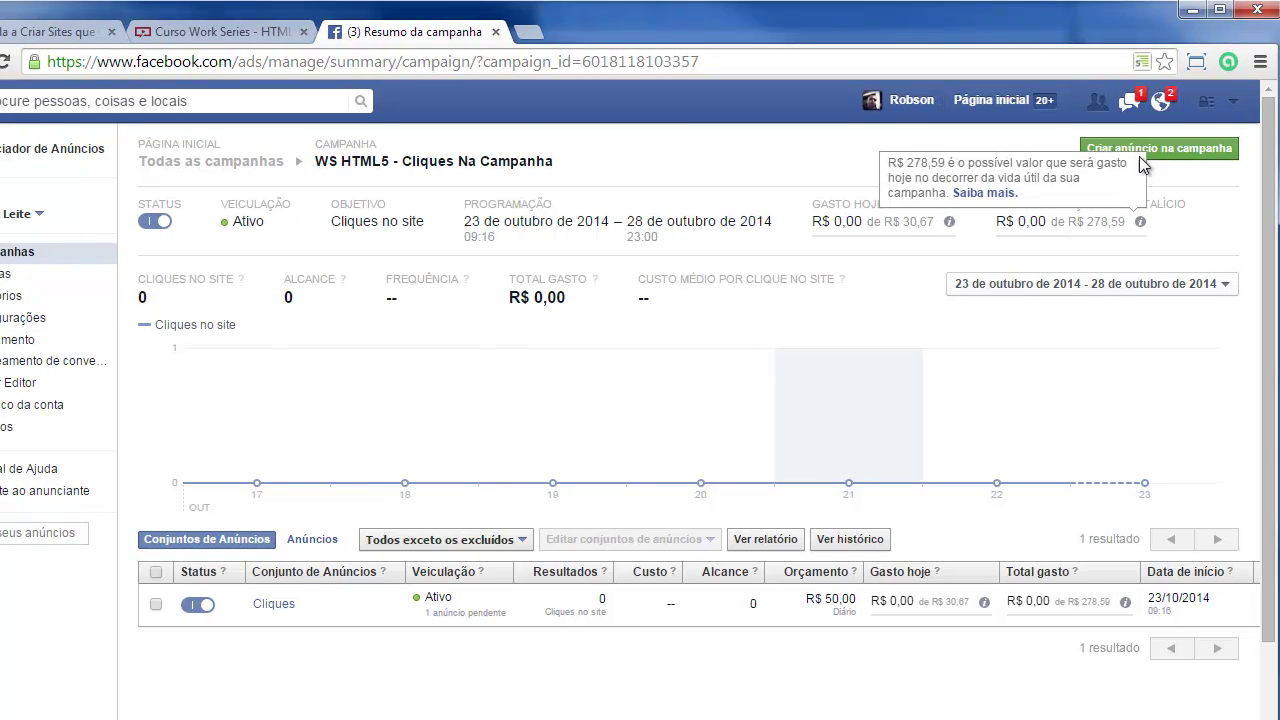
{"action": "left_click", "coordinate": [1160, 149]}
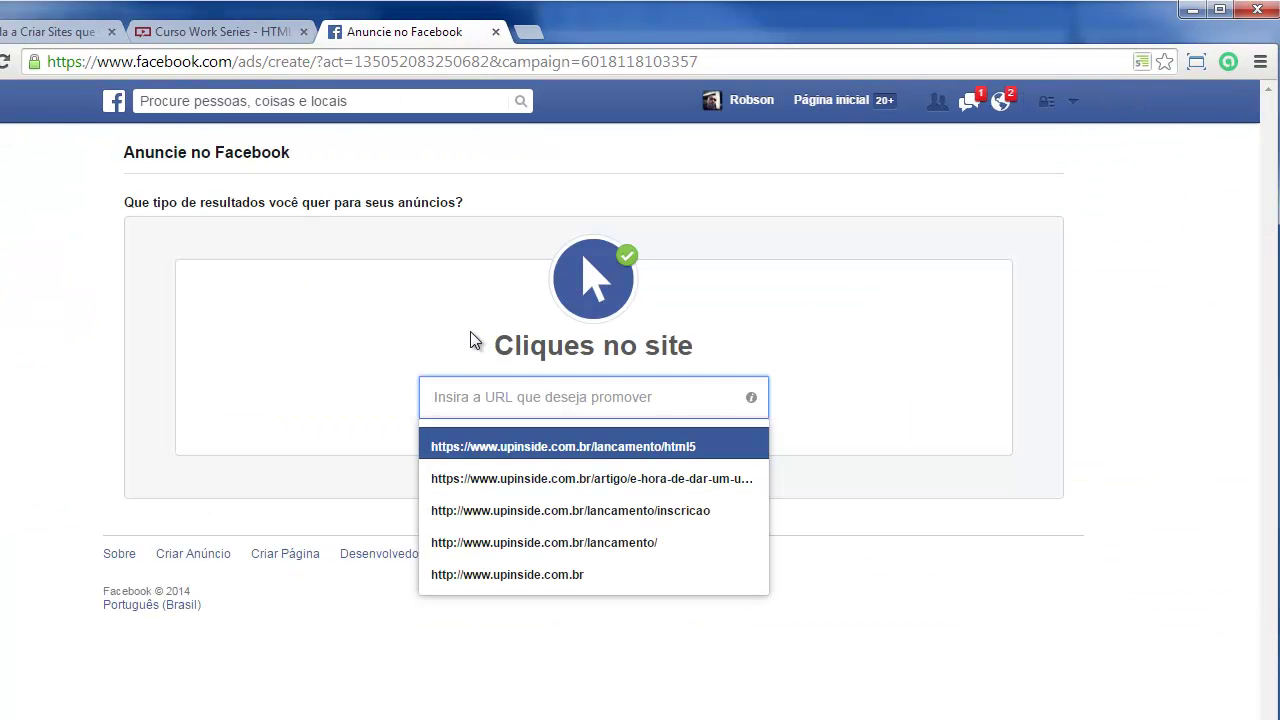
Copy the HTML5 course page's URL from its browser tab and set it as the URL the new ad promotes
{"action": "left_click", "coordinate": [218, 32]}
{"action": "left_click_drag", "start_coordinate": [413, 71], "coordinate": [135, 83]}
{"action": "left_click", "coordinate": [377, 30]}
{"action": "key", "text": "ctrl+v"}
{"action": "key", "text": "Return"}
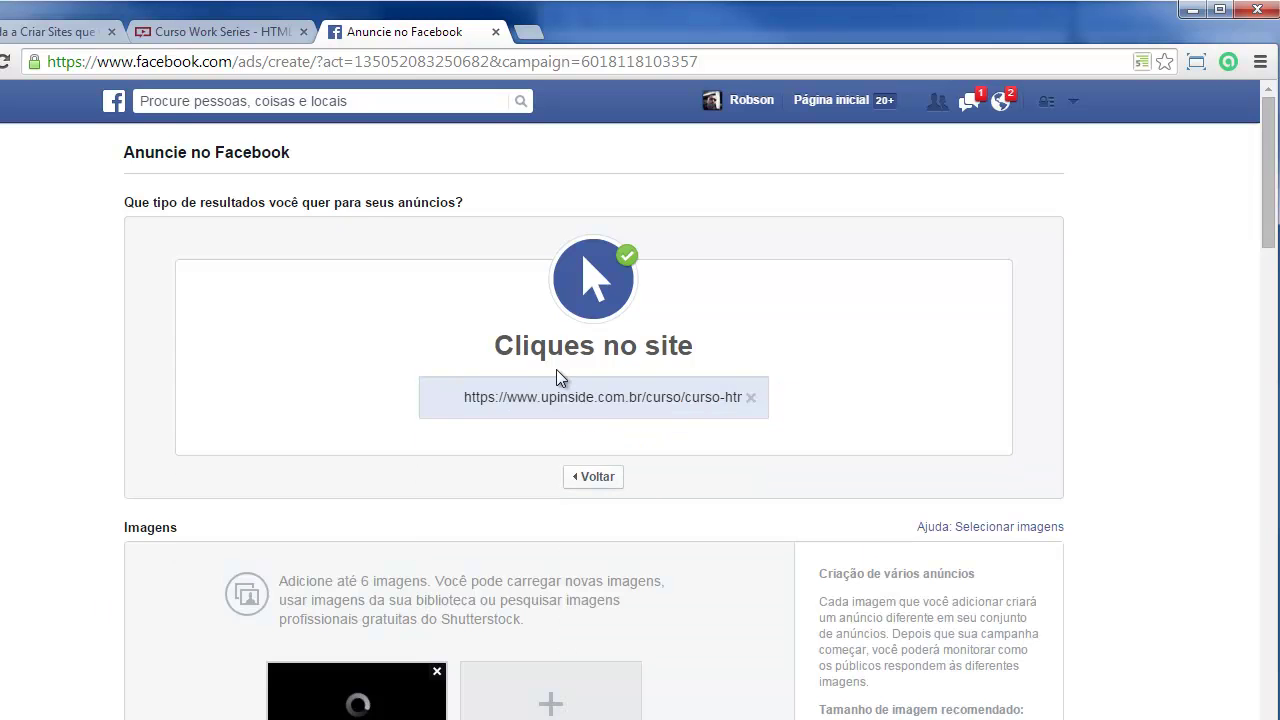
Remove the preloaded ad image and upload image 001 from the camp folder on the desktop
{"action": "scroll", "coordinate": [406, 293], "scroll_direction": "down", "scroll_amount": 4}
{"action": "left_click", "coordinate": [437, 273]}
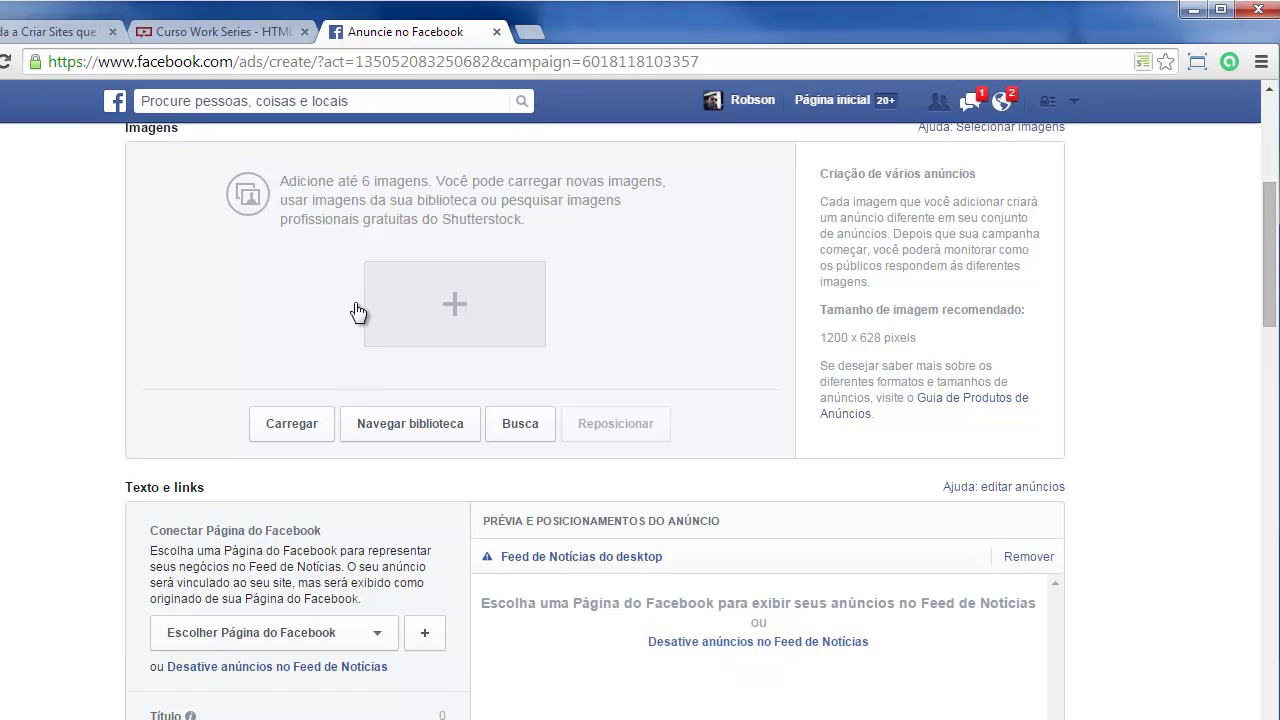
{"action": "left_click", "coordinate": [520, 305]}
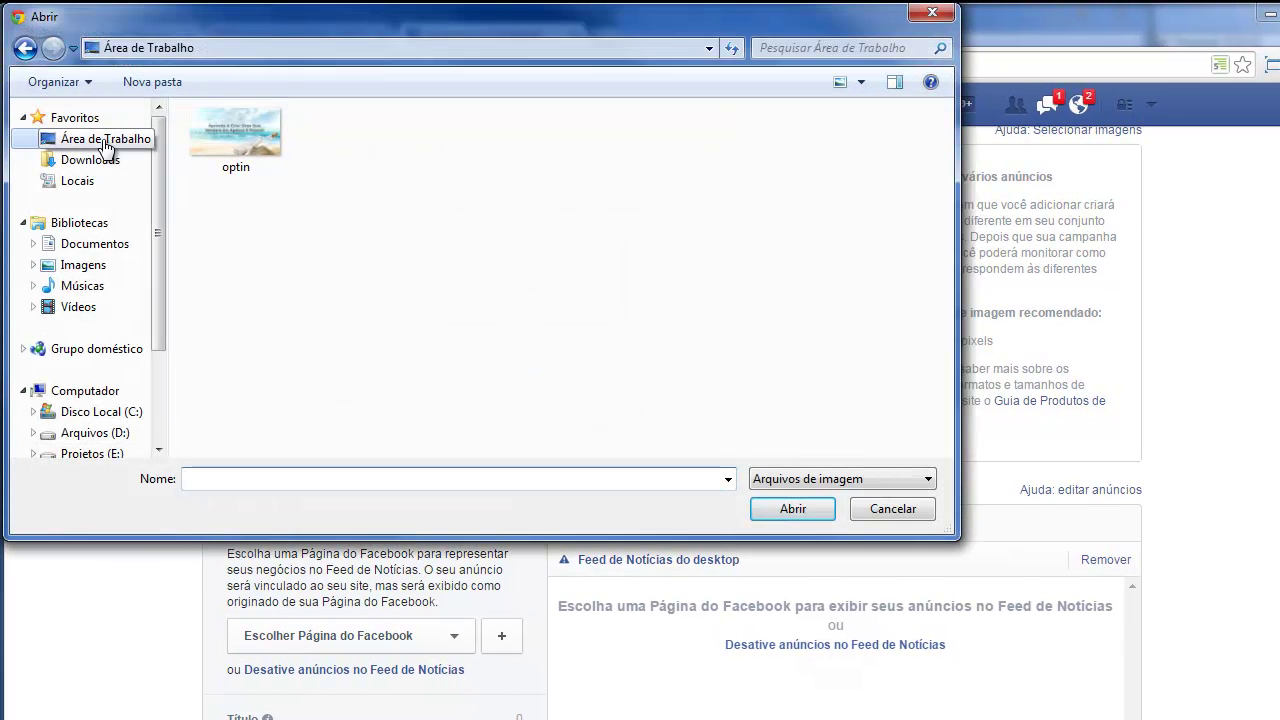
{"action": "left_click", "coordinate": [102, 140]}
{"action": "double_click", "coordinate": [757, 205]}
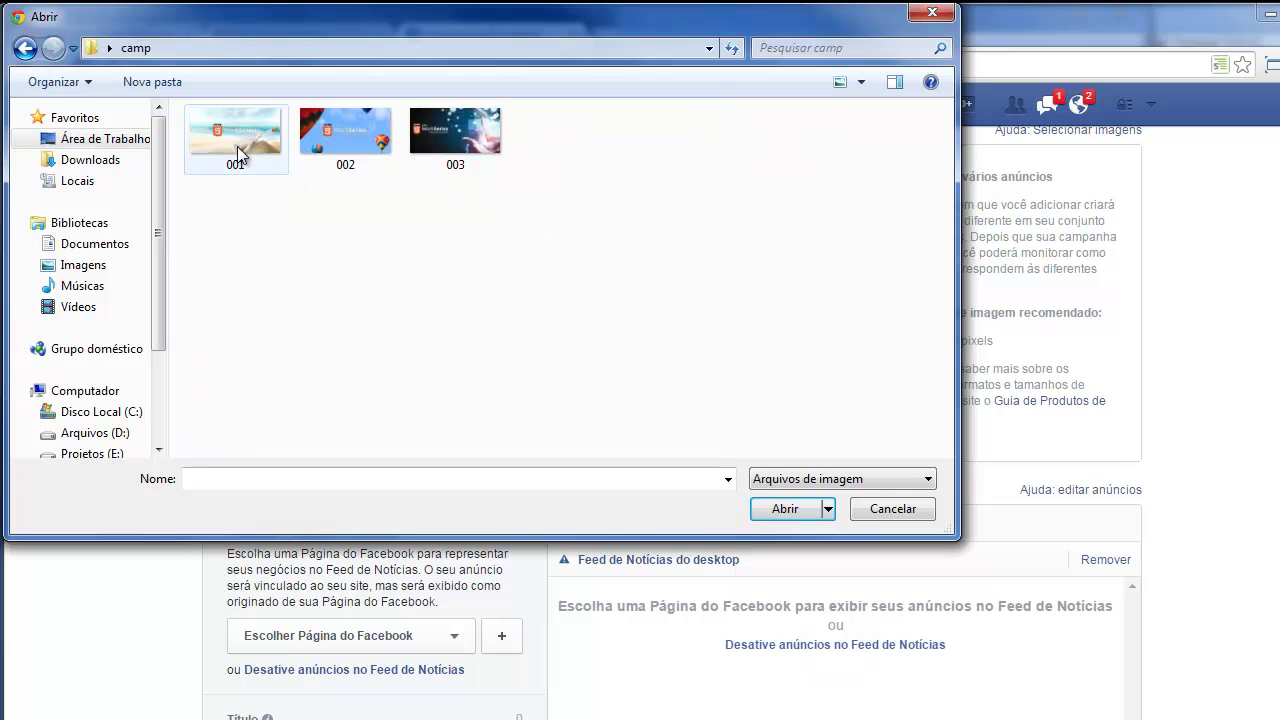
{"action": "double_click", "coordinate": [237, 150]}
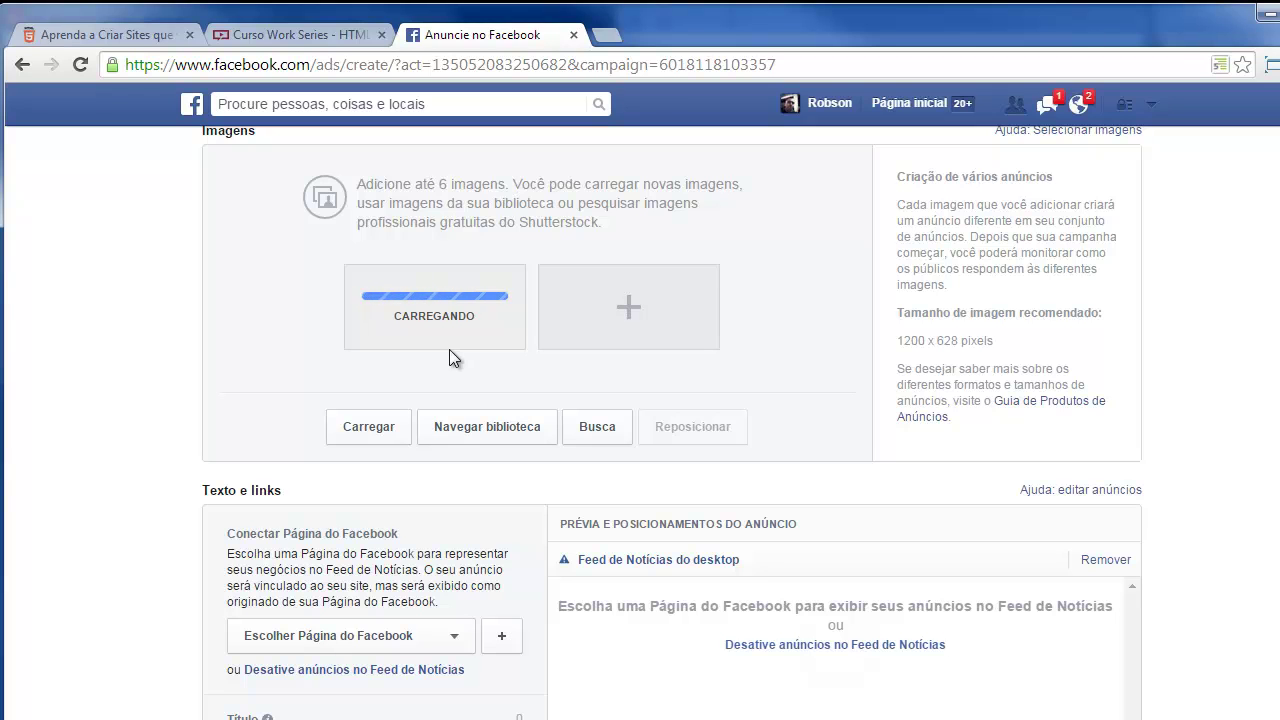
Connect the UpInside Treinamentos Facebook page to the ad
{"action": "scroll", "coordinate": [437, 316], "scroll_direction": "down", "scroll_amount": 3}
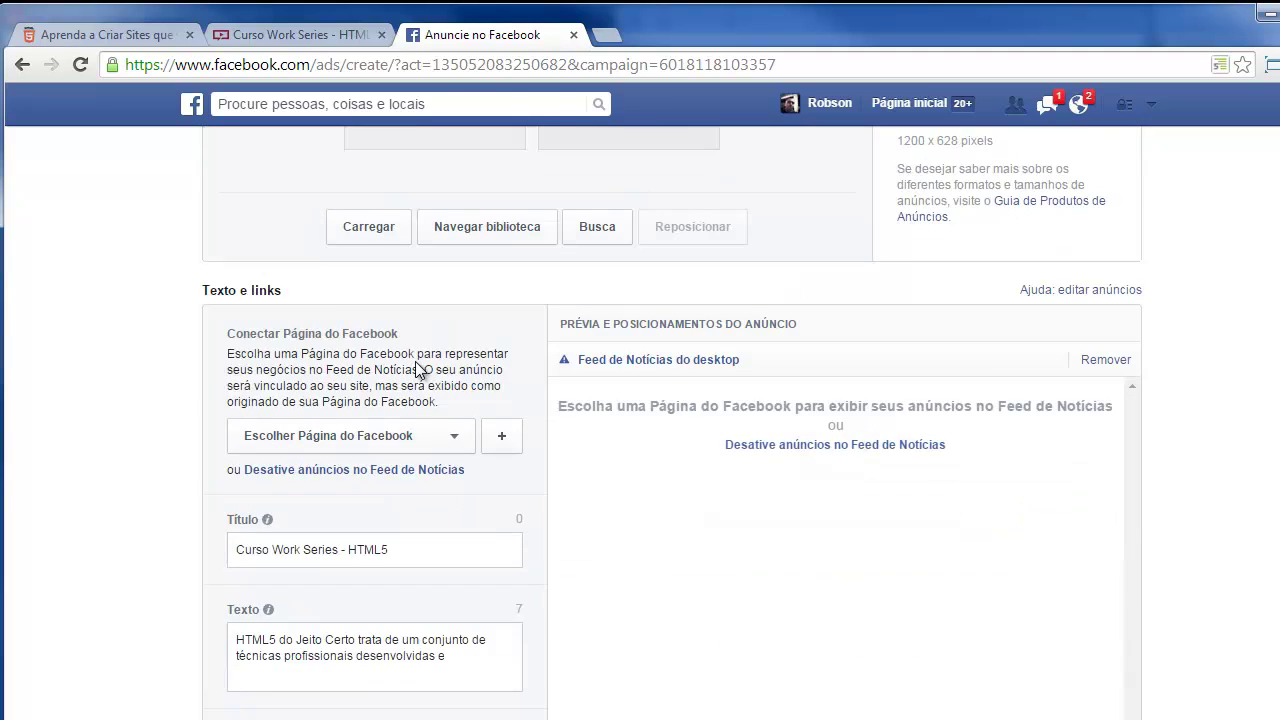
{"action": "left_click", "coordinate": [300, 343]}
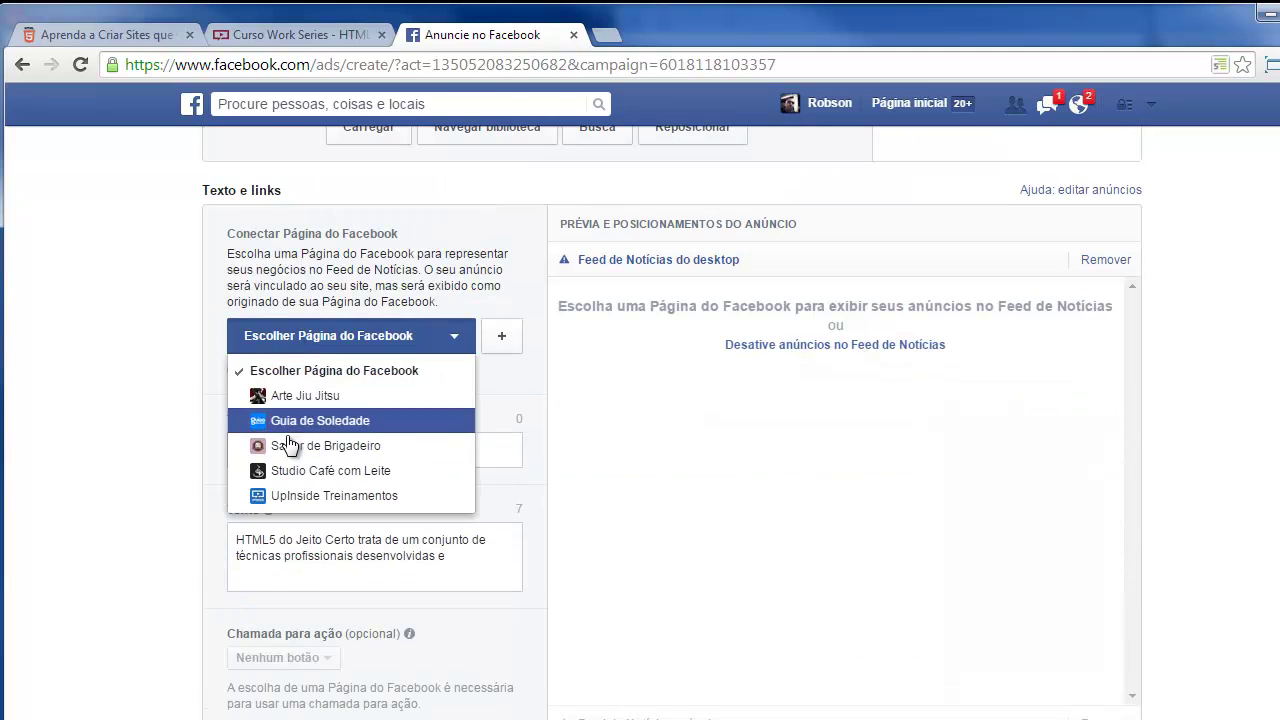
{"action": "left_click", "coordinate": [288, 495]}
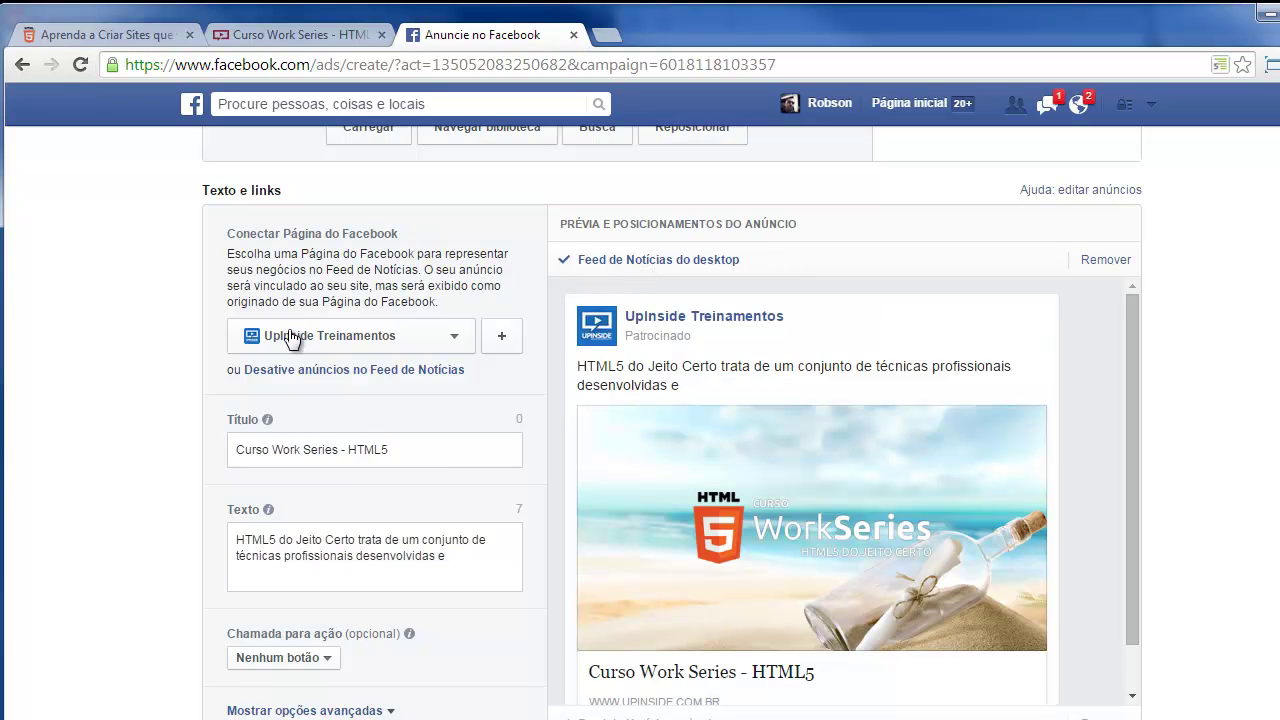
Replace the ad title with "Curso WS - HTML5 Do jeito Certo!"
{"action": "scroll", "coordinate": [411, 393], "scroll_direction": "down", "scroll_amount": 1}
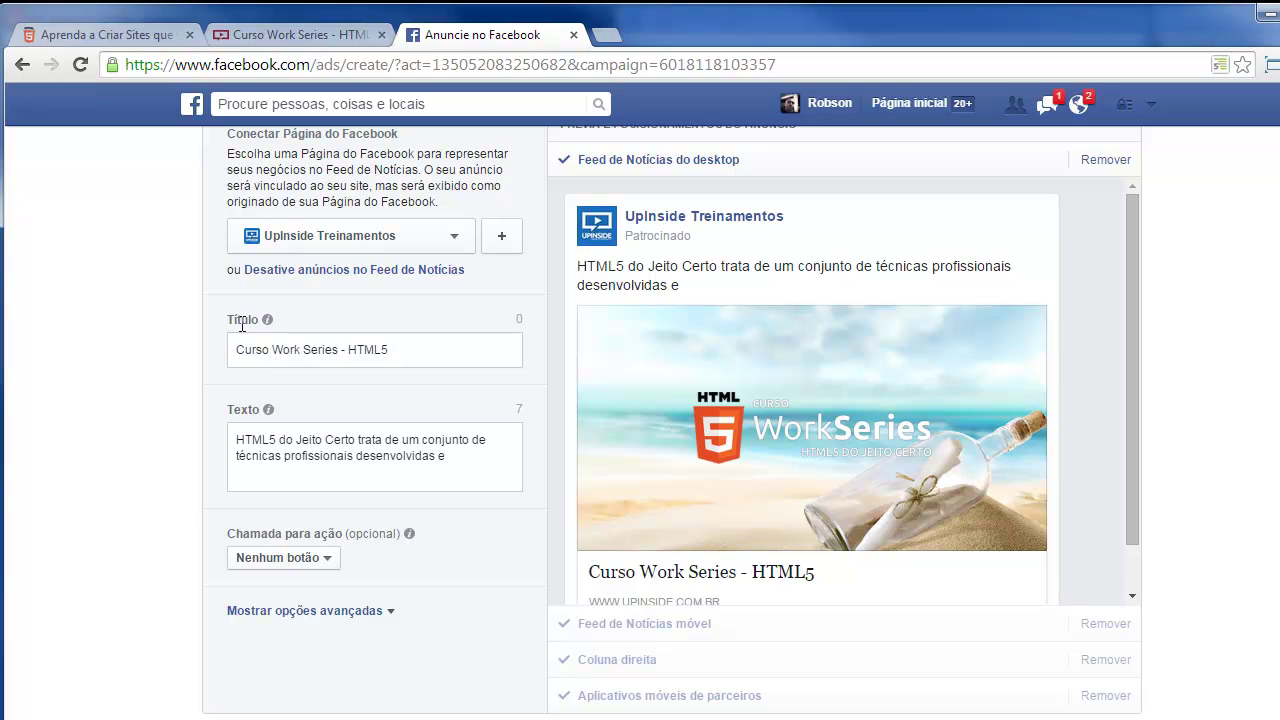
{"action": "left_click_drag", "start_coordinate": [397, 354], "coordinate": [241, 361]}
{"action": "type", "text": "C"}
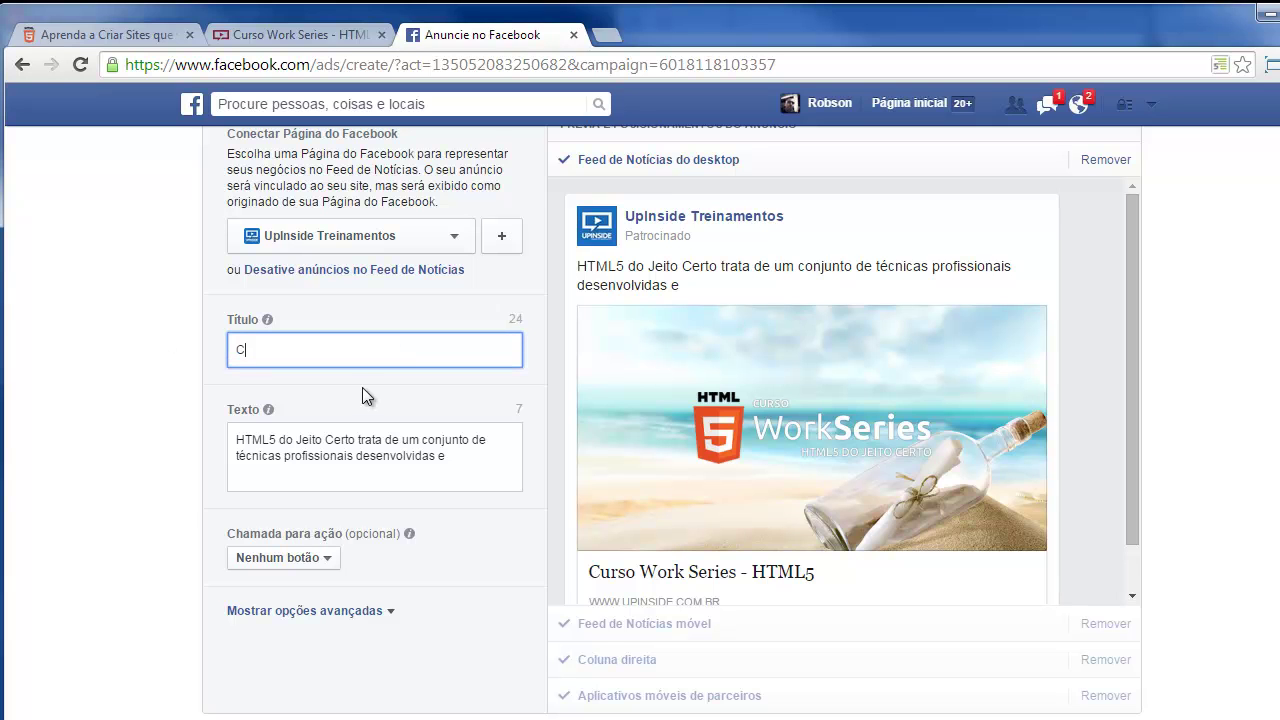
{"action": "type", "text": "urso WS - "}
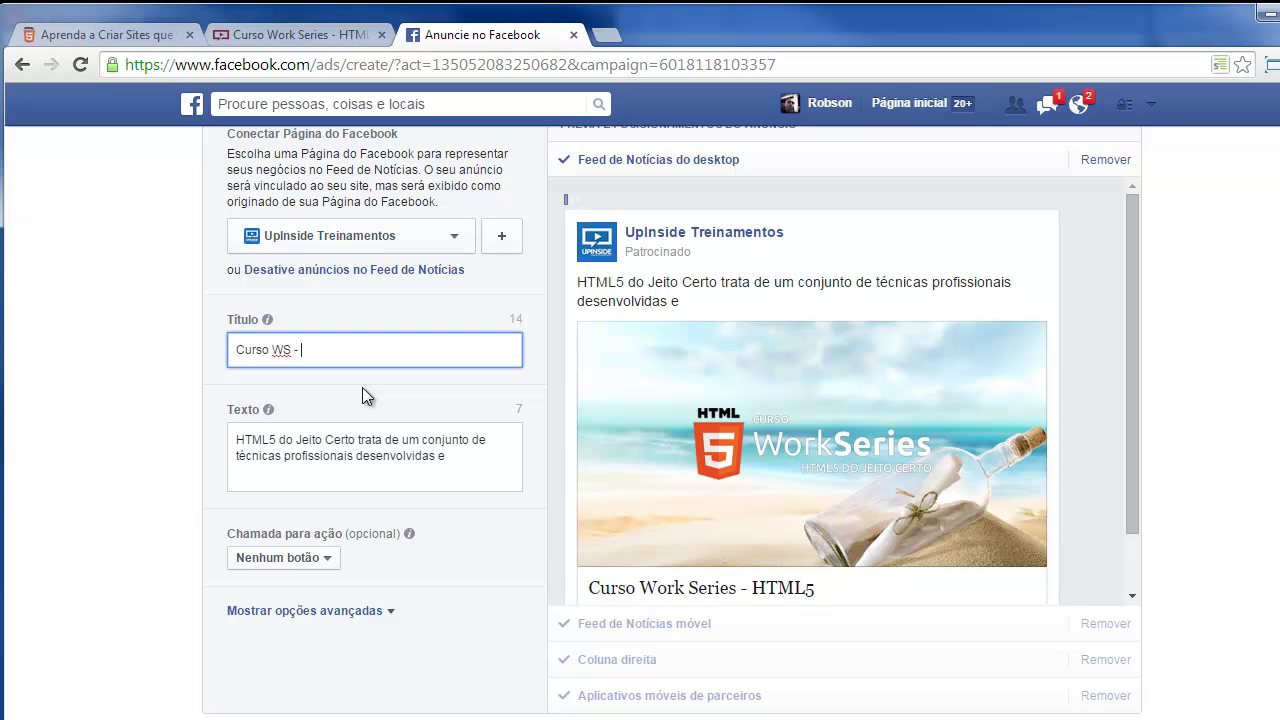
{"action": "type", "text": "HTML5 Do jeito Certo!"}
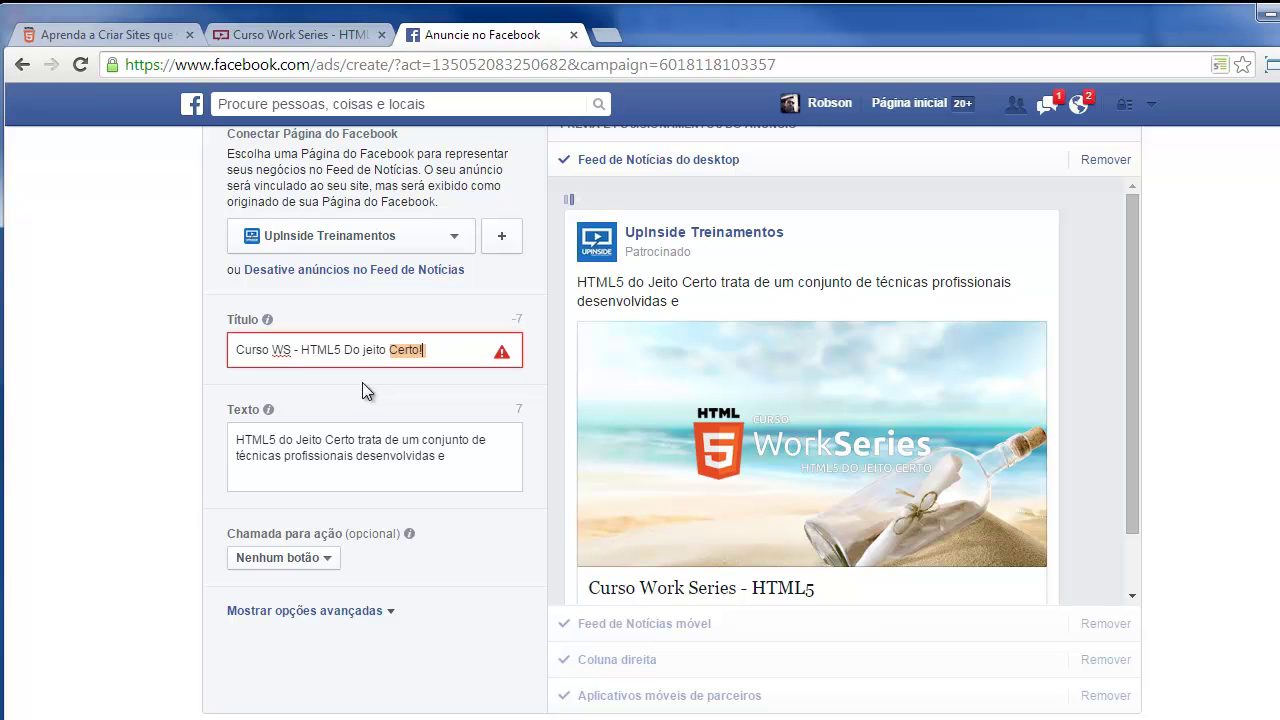
Shorten the ad title to "HTML5 Do jeito Certo!"
{"action": "double_click", "coordinate": [284, 349]}
{"action": "key", "text": "Delete"}
{"action": "key", "text": "Delete"}
{"action": "key", "text": "Delete"}
{"action": "left_click", "coordinate": [411, 338]}
{"action": "key", "text": "BackSpace"}
{"action": "left_click_drag", "start_coordinate": [274, 350], "coordinate": [178, 351]}
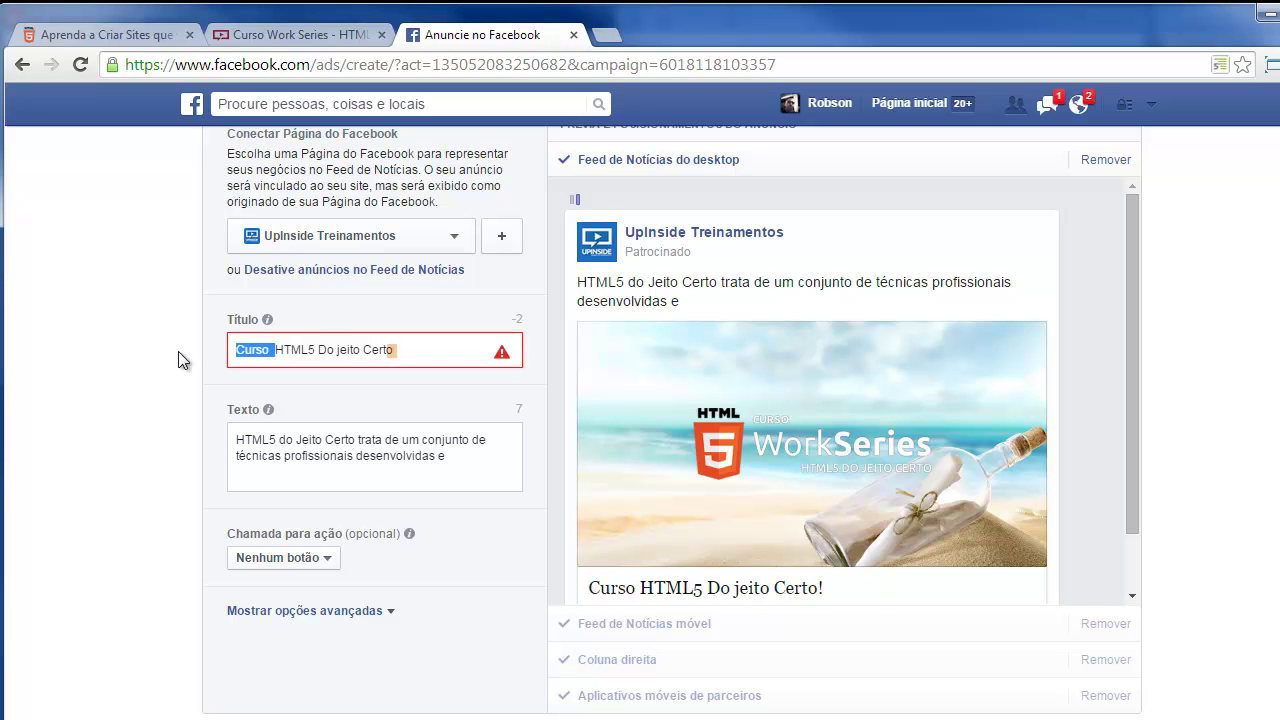
{"action": "key", "text": "BackSpace"}
{"action": "type", "text": "!"}
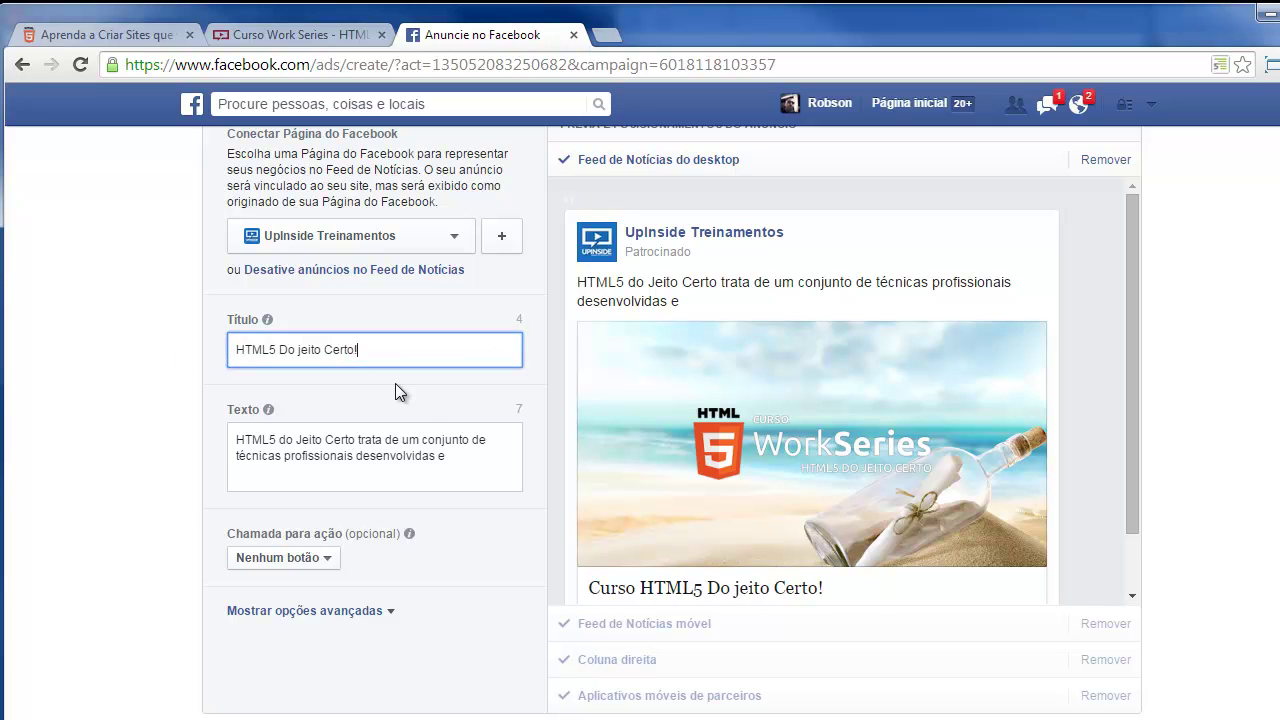
Switch to Word, copy "Quero Aprender!" from remarketing ad 001, and replace the ad title in the browser with it
{"action": "key", "text": "alt+Tab"}
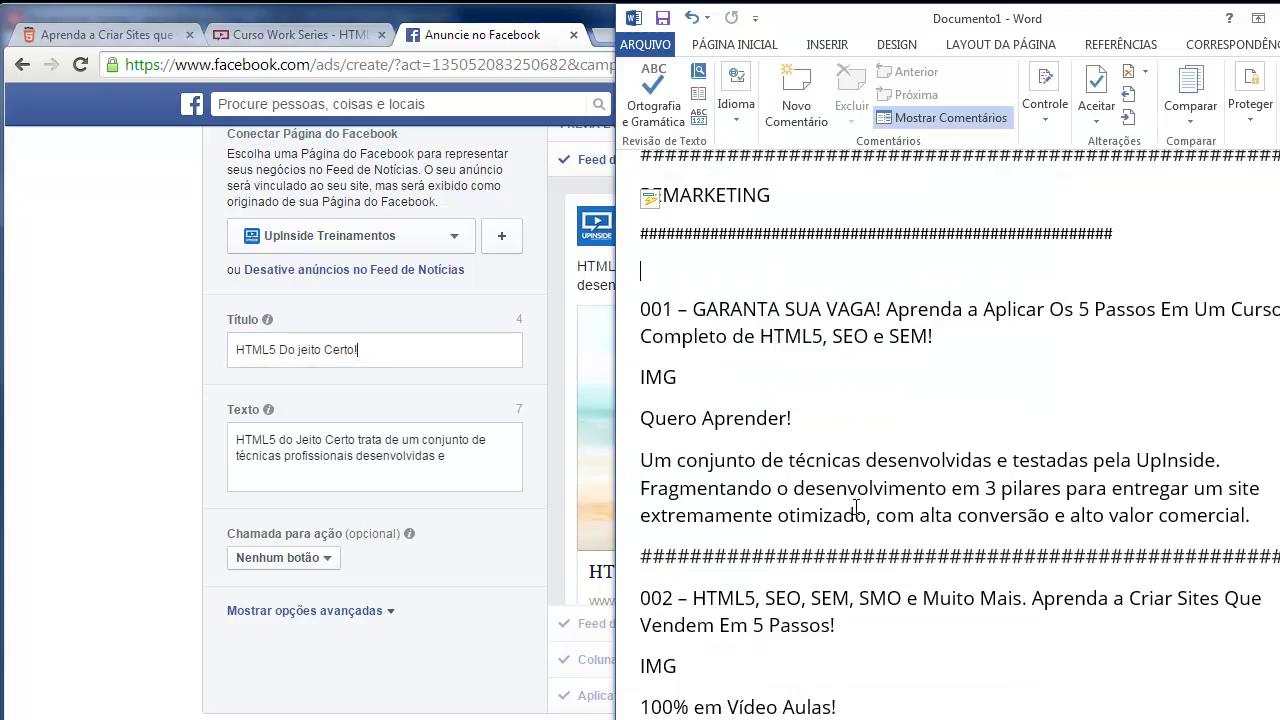
{"action": "scroll", "coordinate": [818, 352], "scroll_direction": "down", "scroll_amount": 6}
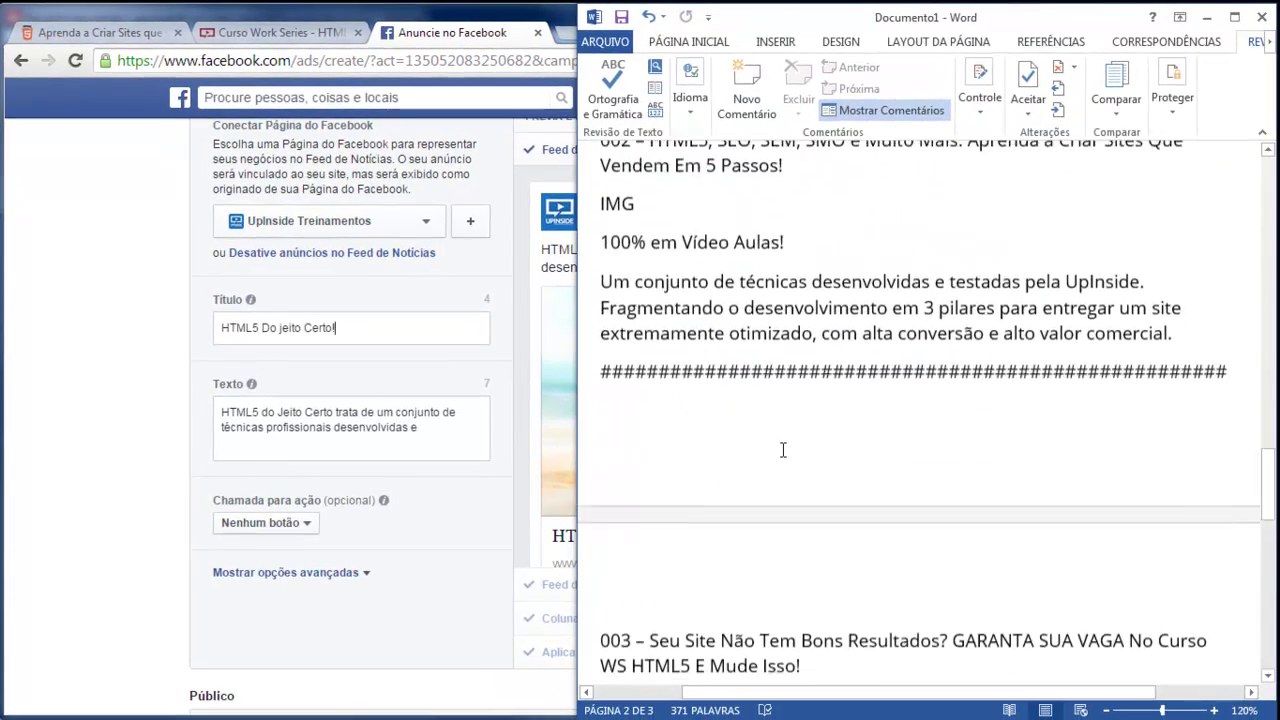
{"action": "scroll", "coordinate": [783, 450], "scroll_direction": "down", "scroll_amount": 5}
{"action": "scroll", "coordinate": [786, 420], "scroll_direction": "up", "scroll_amount": 8}
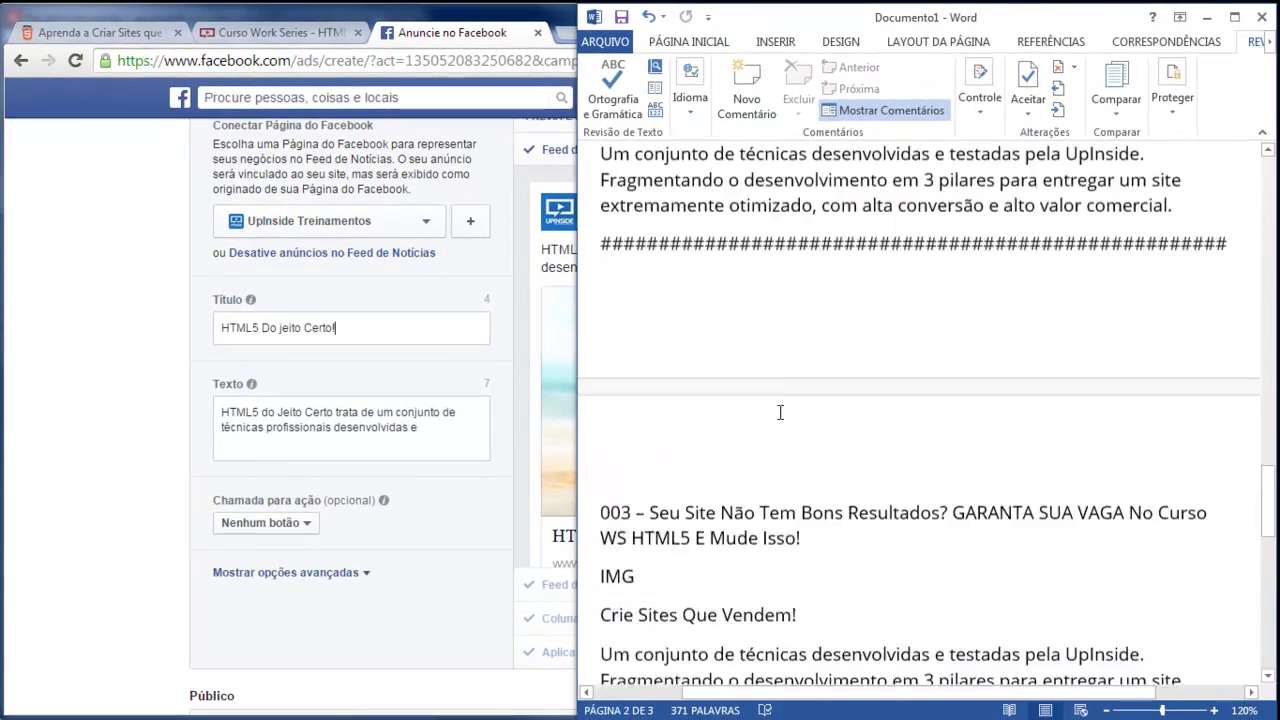
{"action": "scroll", "coordinate": [780, 412], "scroll_direction": "up", "scroll_amount": 4}
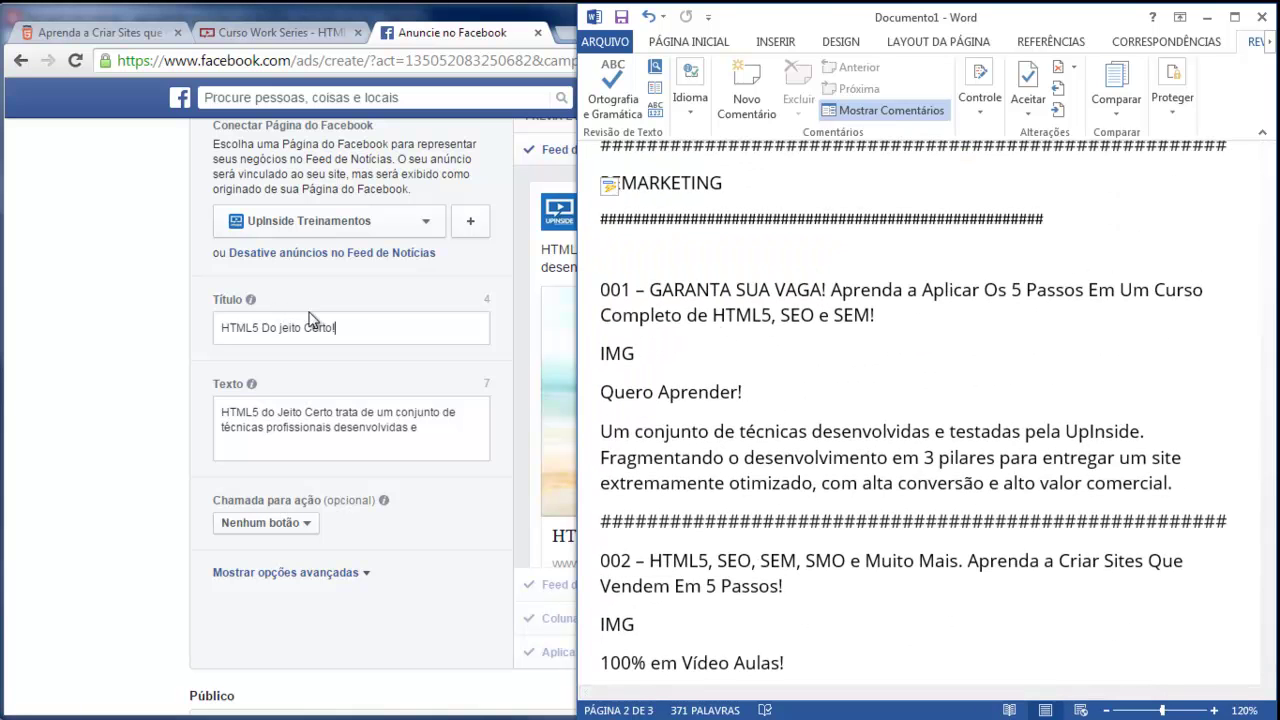
{"action": "left_click", "coordinate": [769, 393]}
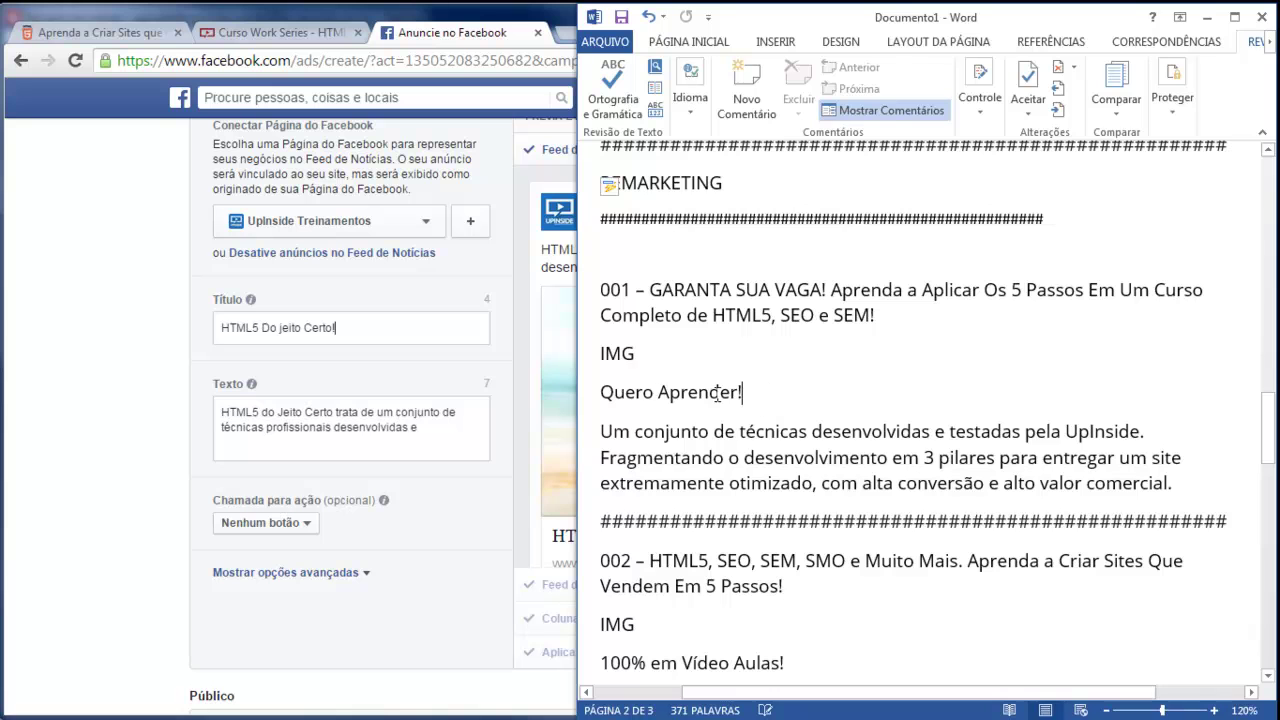
{"action": "left_click_drag", "start_coordinate": [756, 394], "coordinate": [600, 392]}
{"action": "key", "text": "ctrl+c"}
{"action": "left_click", "coordinate": [400, 328]}
{"action": "key", "text": "ctrl+a"}
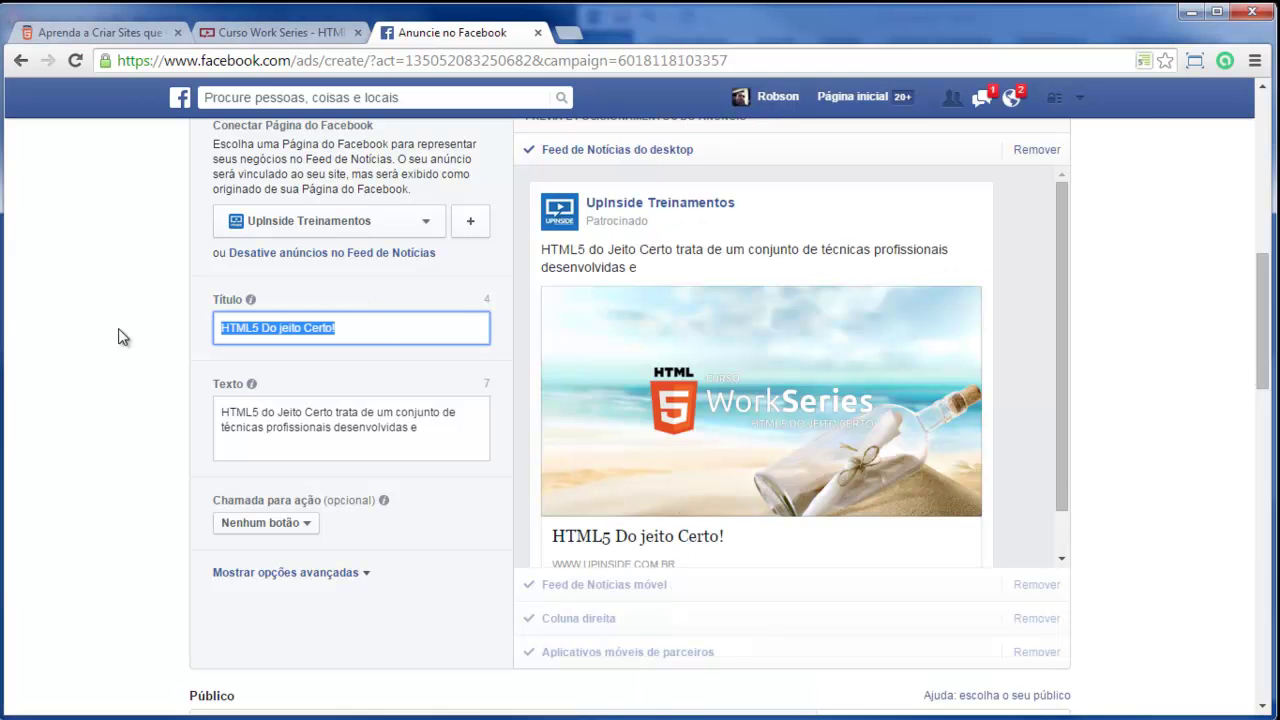
{"action": "key", "text": "ctrl+v"}
Copy the 001 headline starting "GARANTA SUA VAGA!" from the Word document and replace the ad text with it
{"action": "key", "text": "alt+Tab"}
{"action": "left_click", "coordinate": [876, 315]}
{"action": "left_click_drag", "start_coordinate": [876, 315], "coordinate": [658, 298]}
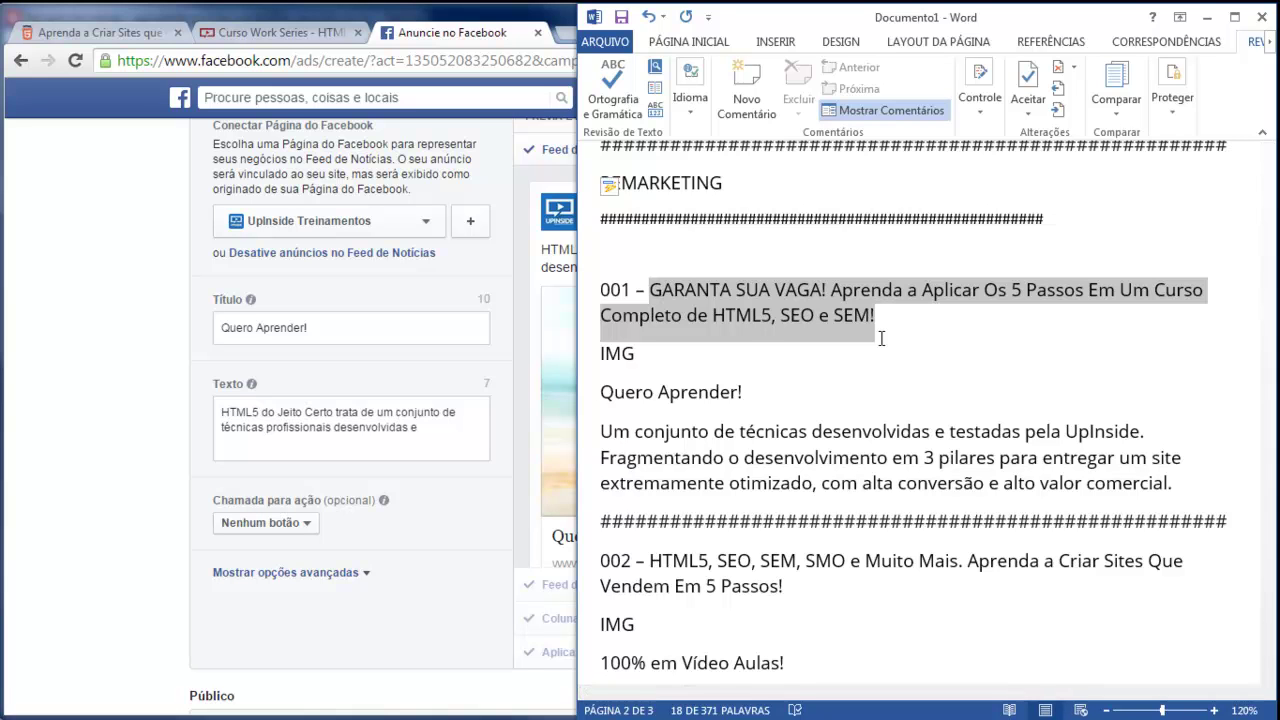
{"action": "key", "text": "ctrl+c"}
{"action": "key", "text": "alt+Tab"}
{"action": "left_click_drag", "start_coordinate": [417, 427], "coordinate": [136, 407]}
{"action": "key", "text": "ctrl+v"}
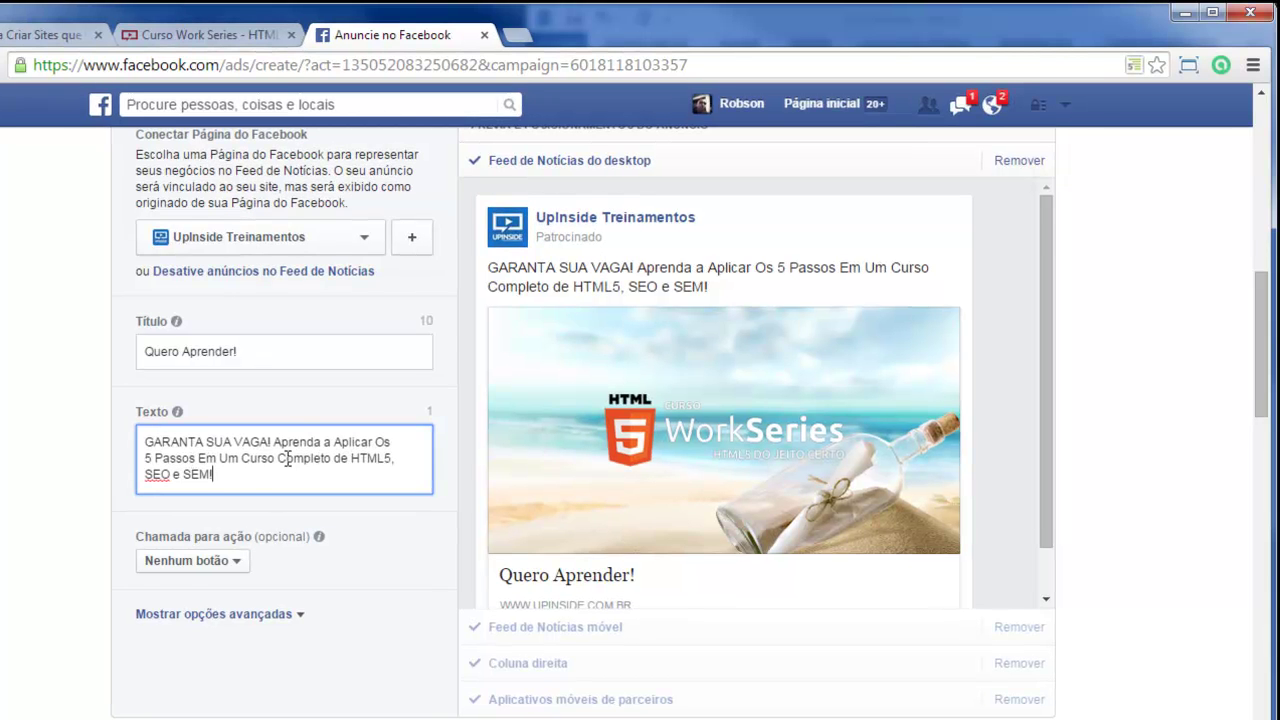
Set the ad's call to action to Comprar agora
{"action": "scroll", "coordinate": [245, 475], "scroll_direction": "down", "scroll_amount": 1}
{"action": "left_click", "coordinate": [217, 461]}
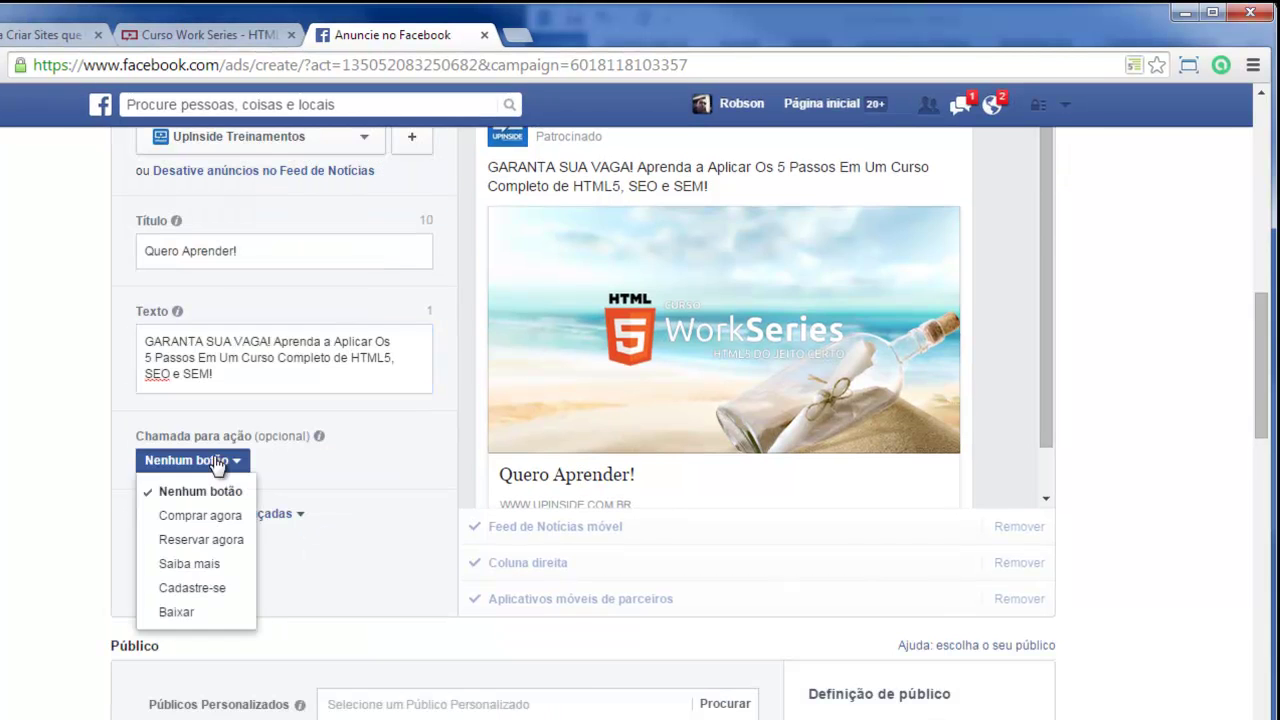
{"action": "left_click", "coordinate": [228, 516]}
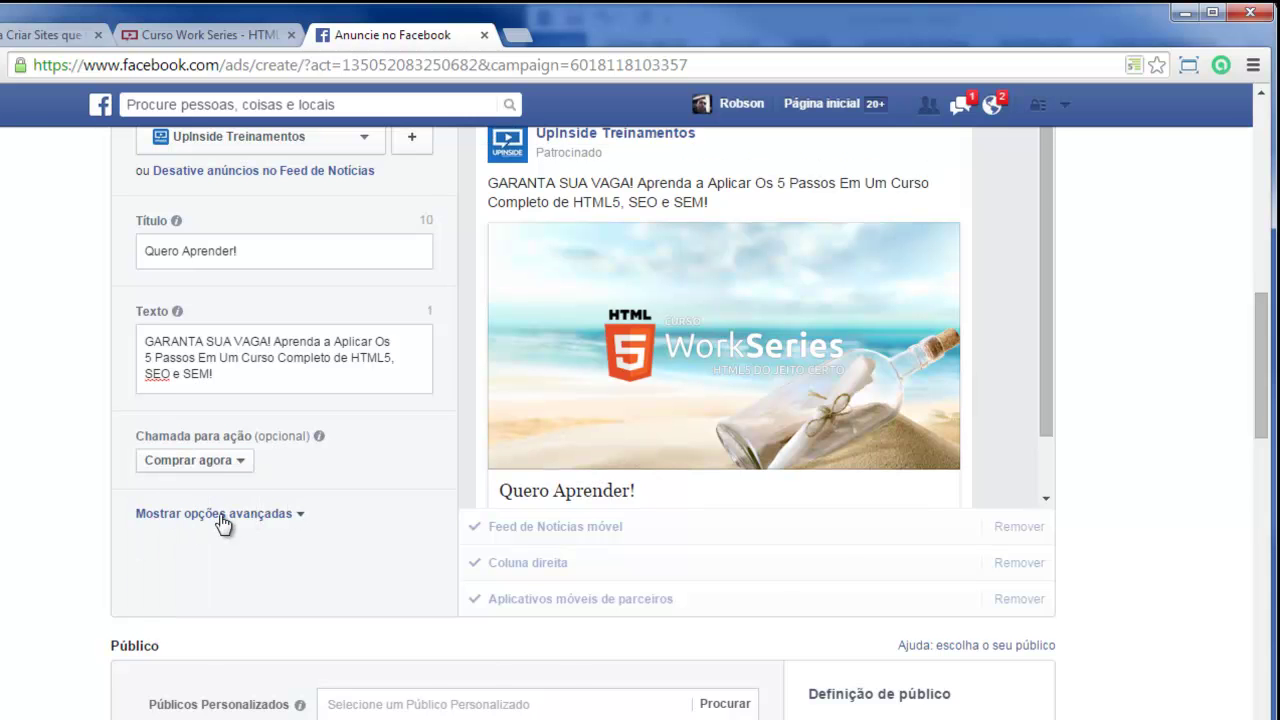
Show the advanced ad options and paste the 001 paragraph starting "Um conjunto de técnicas" from Word as the News Feed link description
{"action": "left_click", "coordinate": [222, 515]}
{"action": "scroll", "coordinate": [803, 494], "scroll_direction": "down", "scroll_amount": 1}
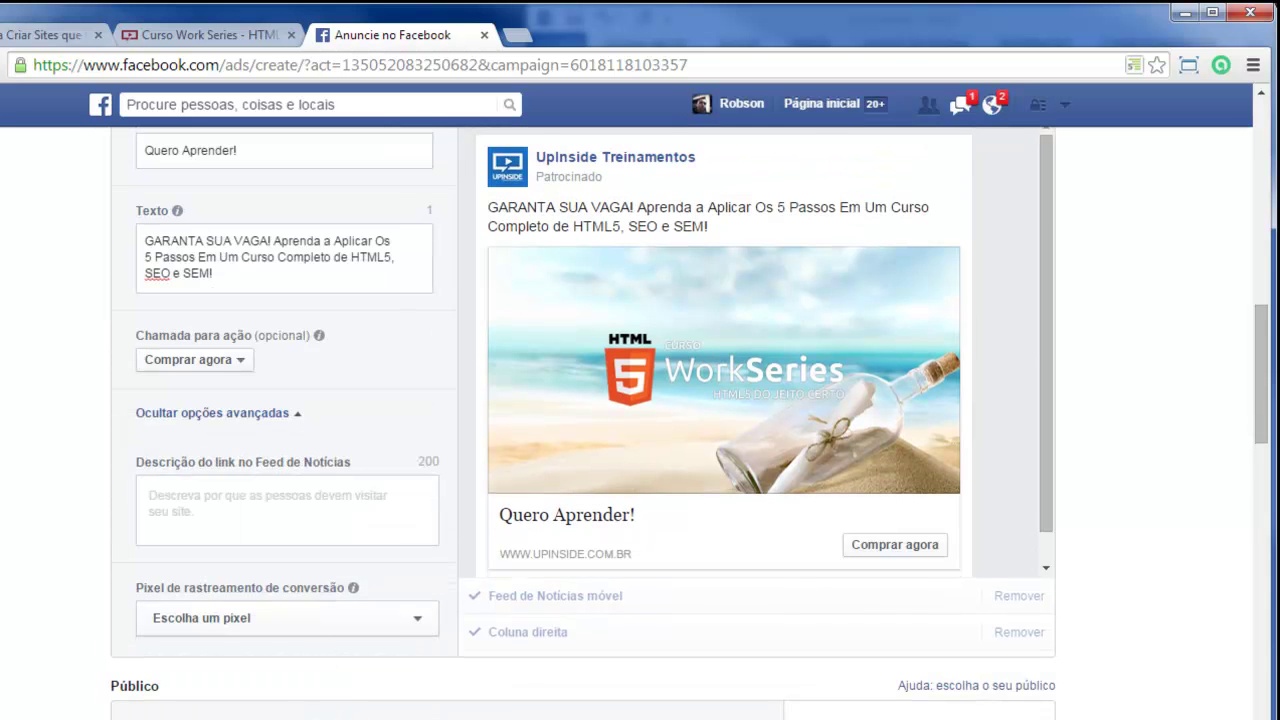
{"action": "key", "text": "alt+Tab"}
{"action": "left_click_drag", "start_coordinate": [556, 467], "coordinate": [1170, 517]}
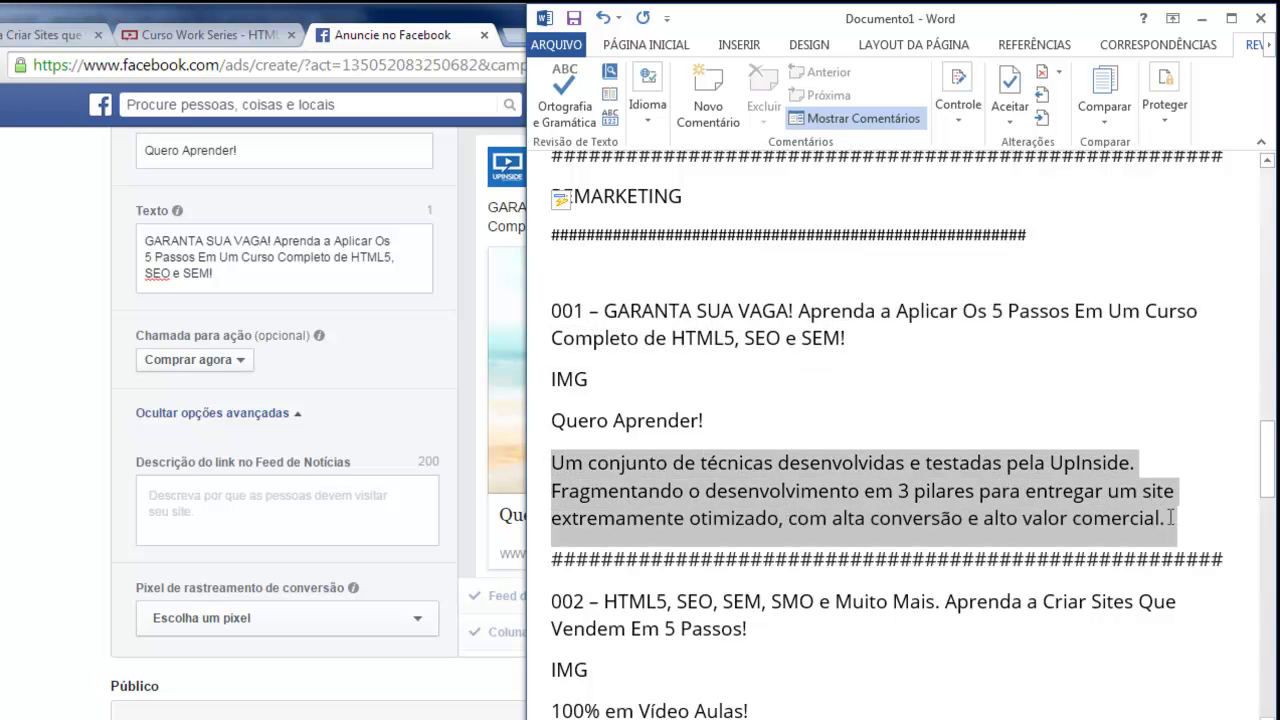
{"action": "left_click", "coordinate": [263, 519]}
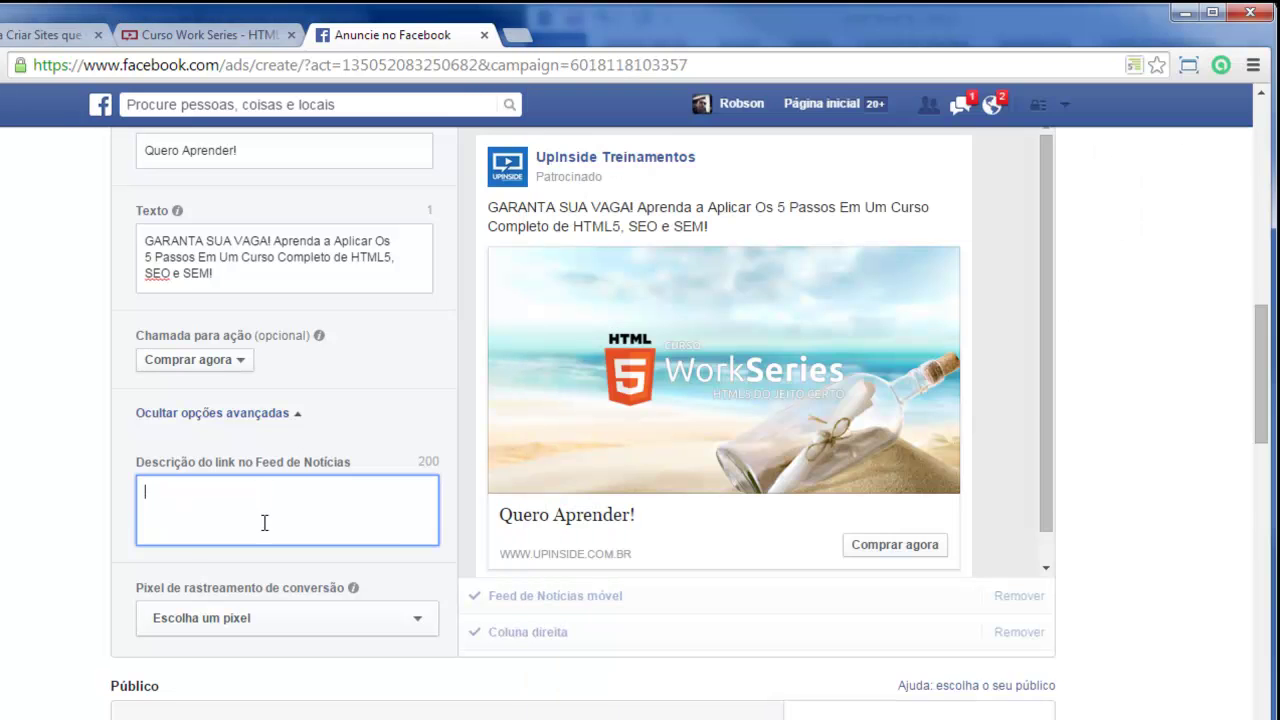
{"action": "key", "text": "ctrl+v"}
{"action": "scroll", "coordinate": [566, 434], "scroll_direction": "down", "scroll_amount": 1}
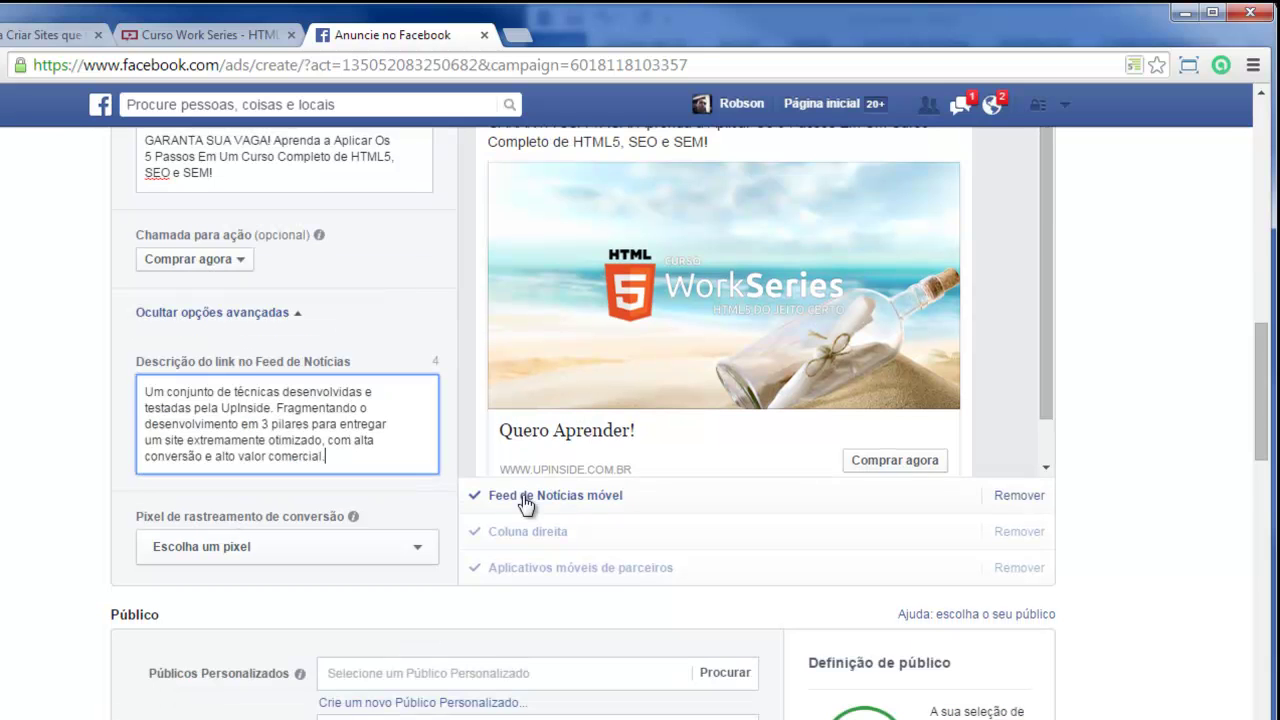
{"action": "scroll", "coordinate": [567, 425], "scroll_direction": "down", "scroll_amount": 1}
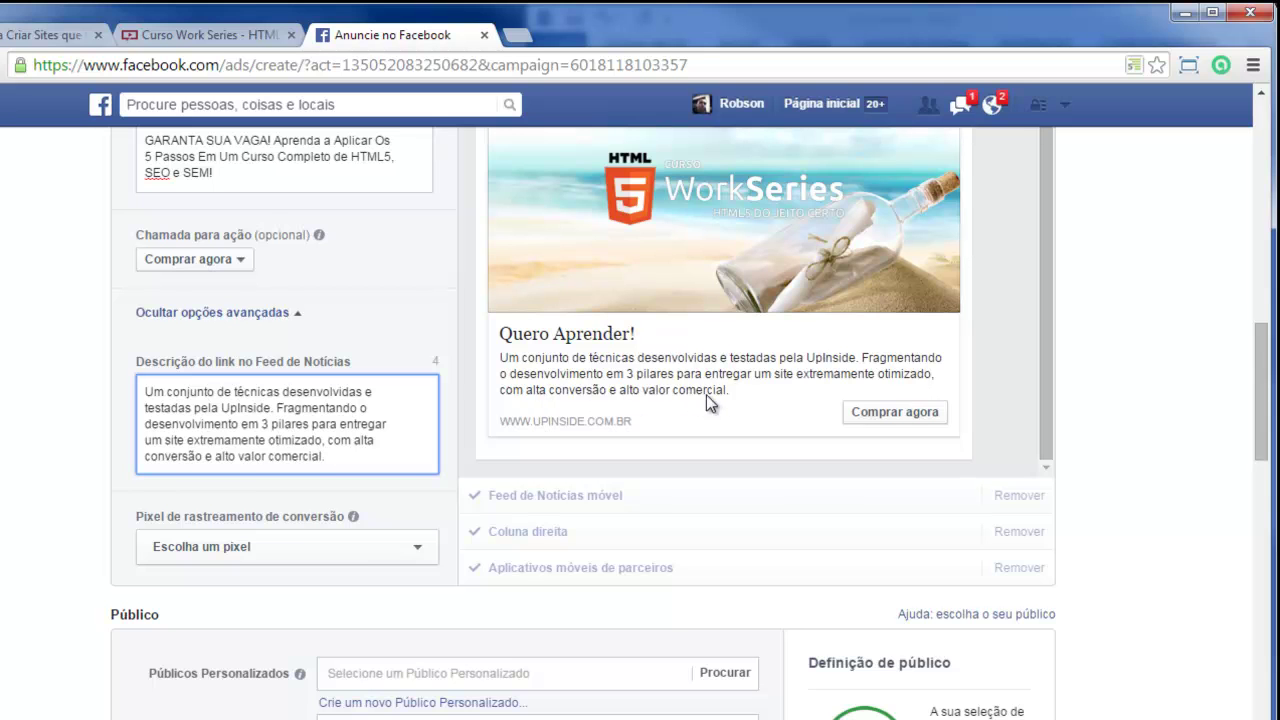
View the choices for the ad's conversion tracking pixel and leave it unset
{"action": "scroll", "coordinate": [240, 433], "scroll_direction": "down", "scroll_amount": 1}
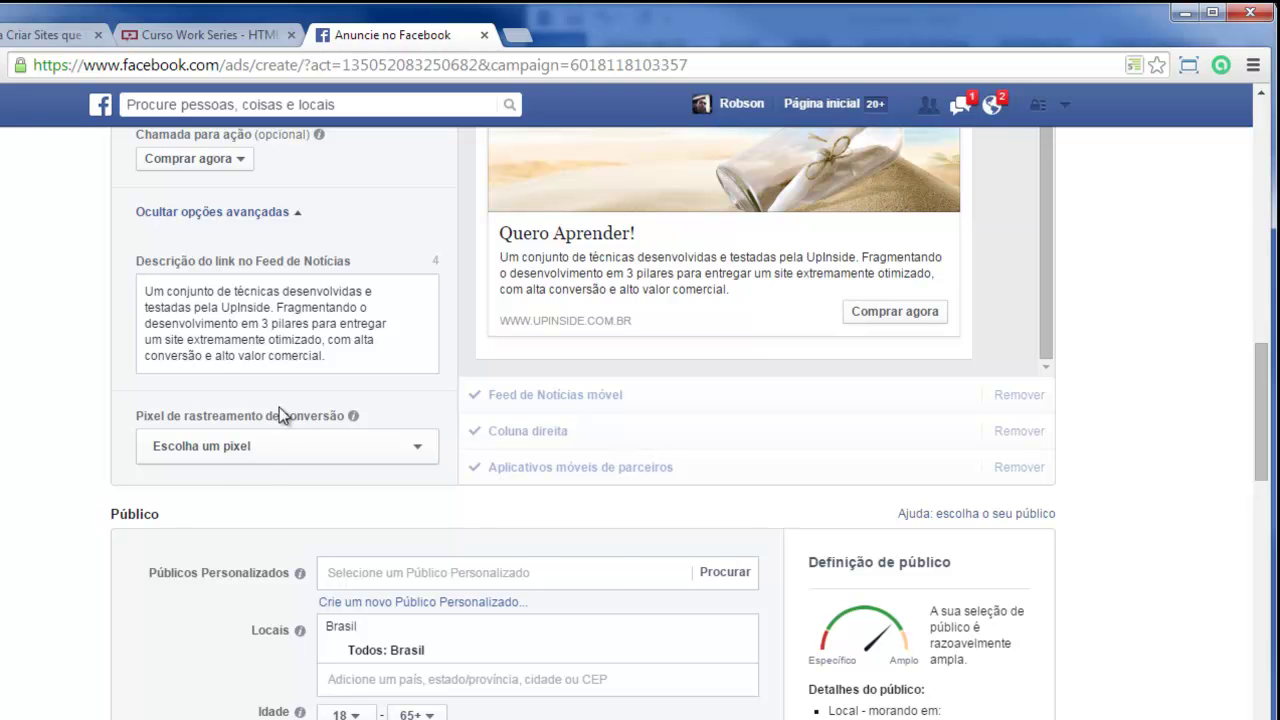
{"action": "left_click", "coordinate": [258, 455]}
{"action": "left_click", "coordinate": [72, 421]}
Check the HTML5 course page's address, and review the ad's conversion pixel choices without picking one
{"action": "left_click", "coordinate": [198, 43]}
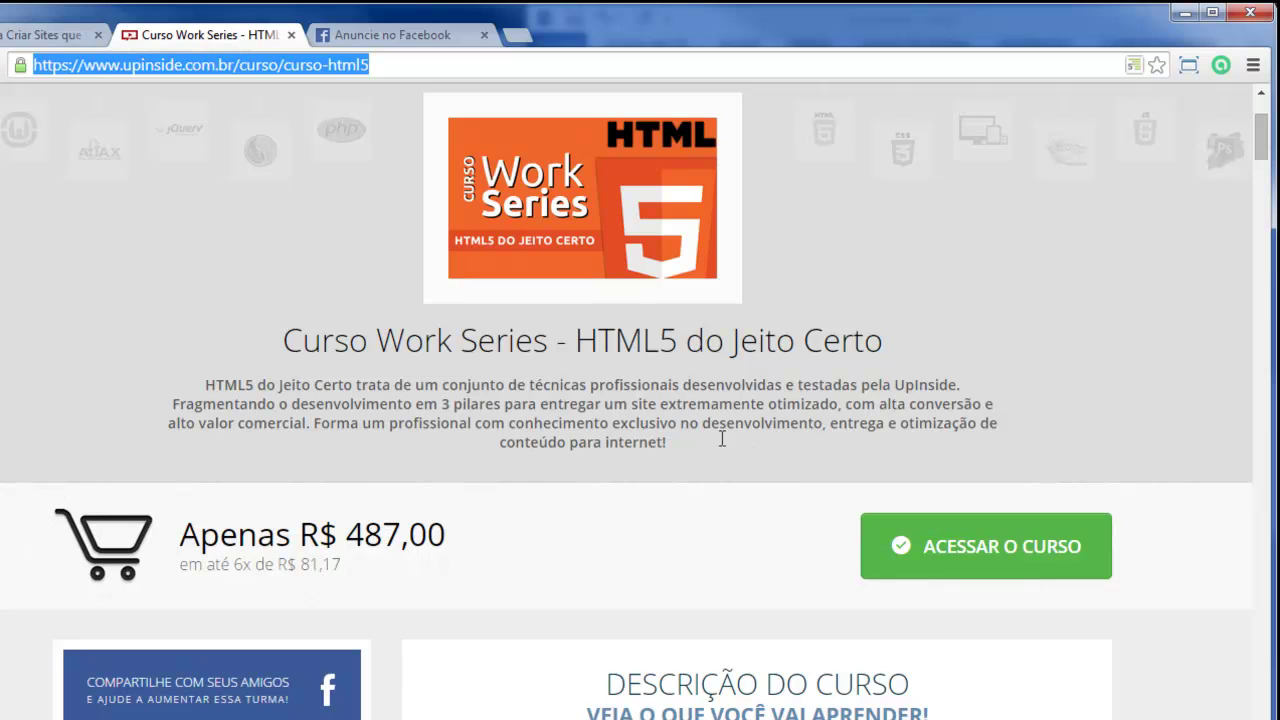
{"action": "left_click_drag", "start_coordinate": [278, 65], "coordinate": [371, 65]}
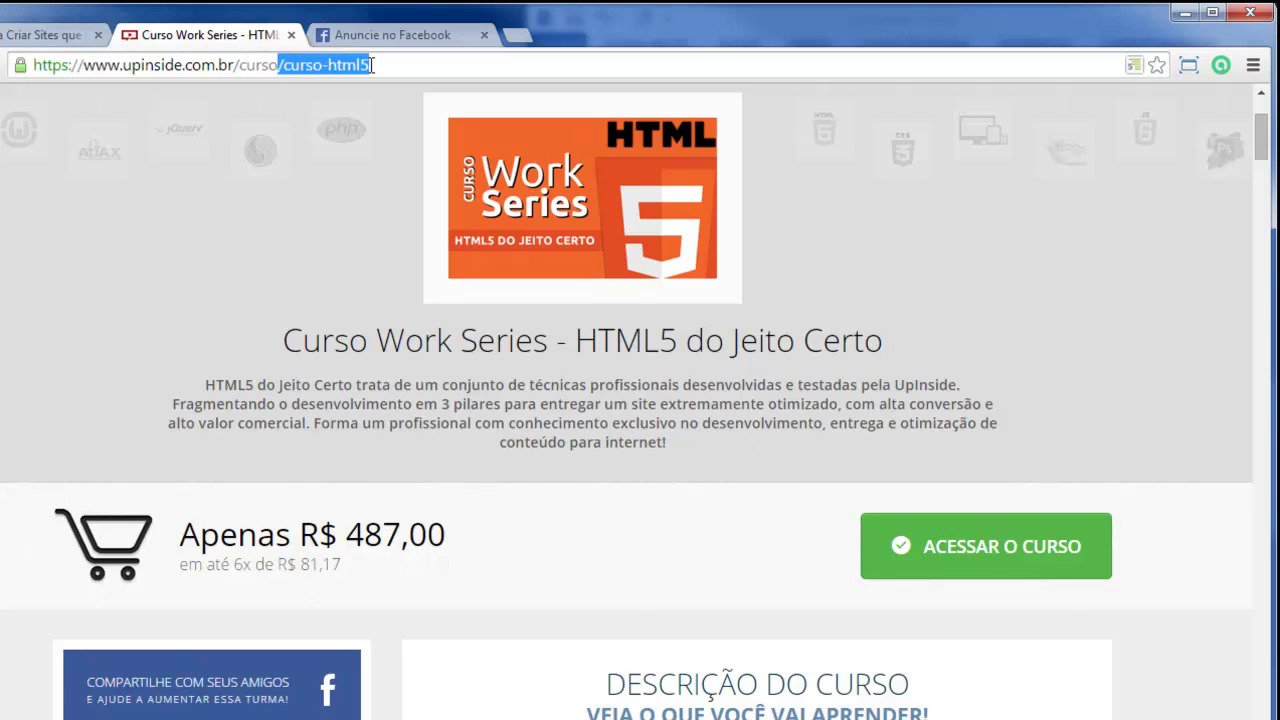
{"action": "left_click", "coordinate": [405, 36]}
{"action": "left_click", "coordinate": [232, 446]}
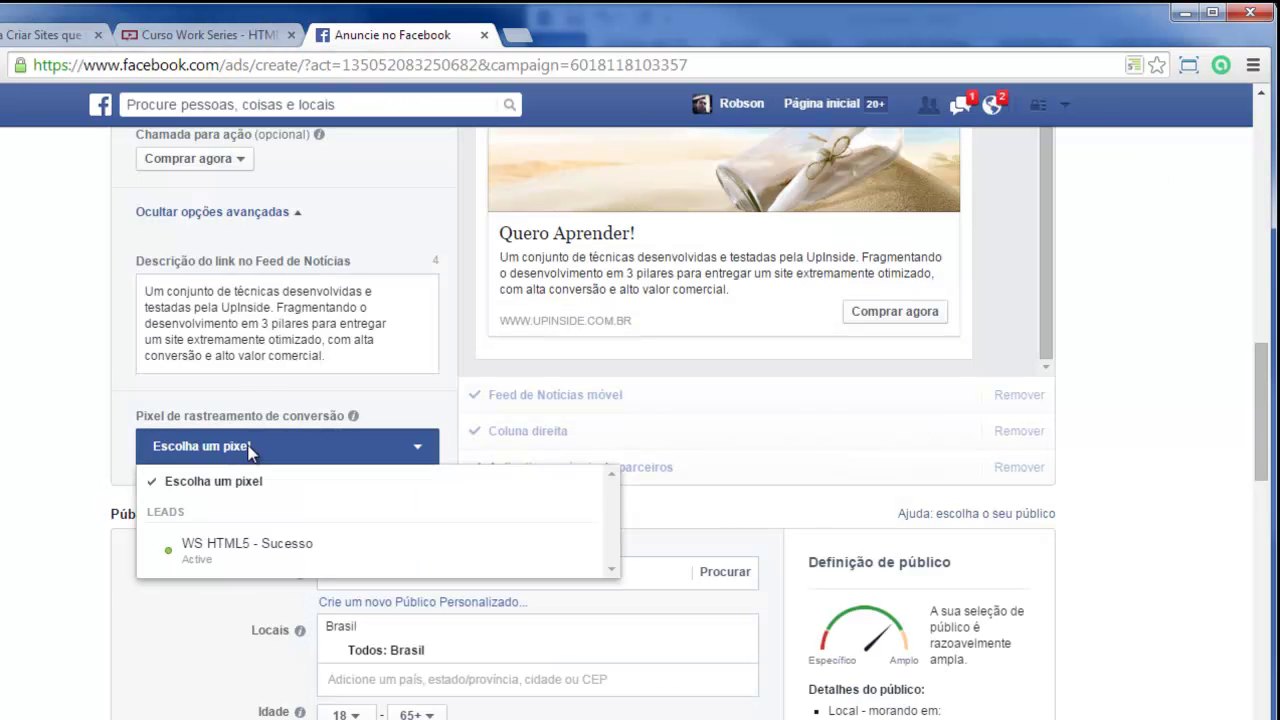
{"action": "left_click", "coordinate": [92, 437]}
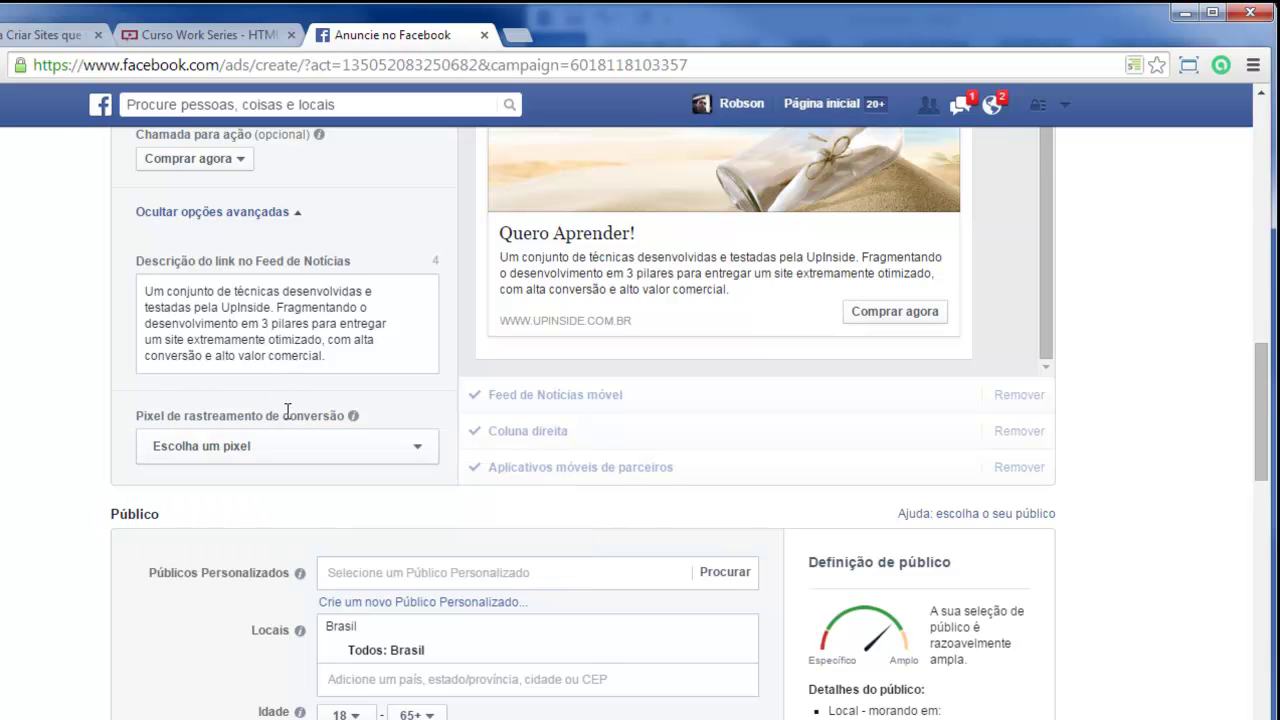
Target the ad at the custom audience Campanha Turma 2 - WS HTML5
{"action": "scroll", "coordinate": [220, 460], "scroll_direction": "down", "scroll_amount": 3}
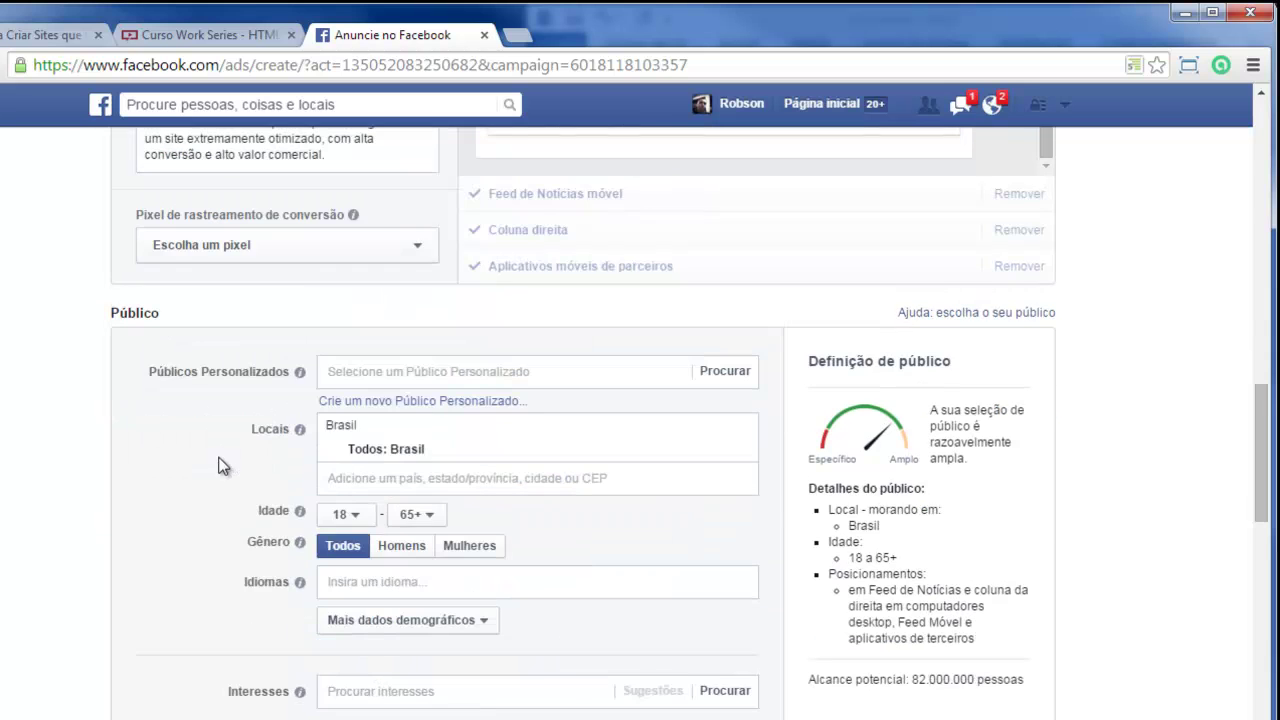
{"action": "left_click_drag", "start_coordinate": [151, 270], "coordinate": [260, 289]}
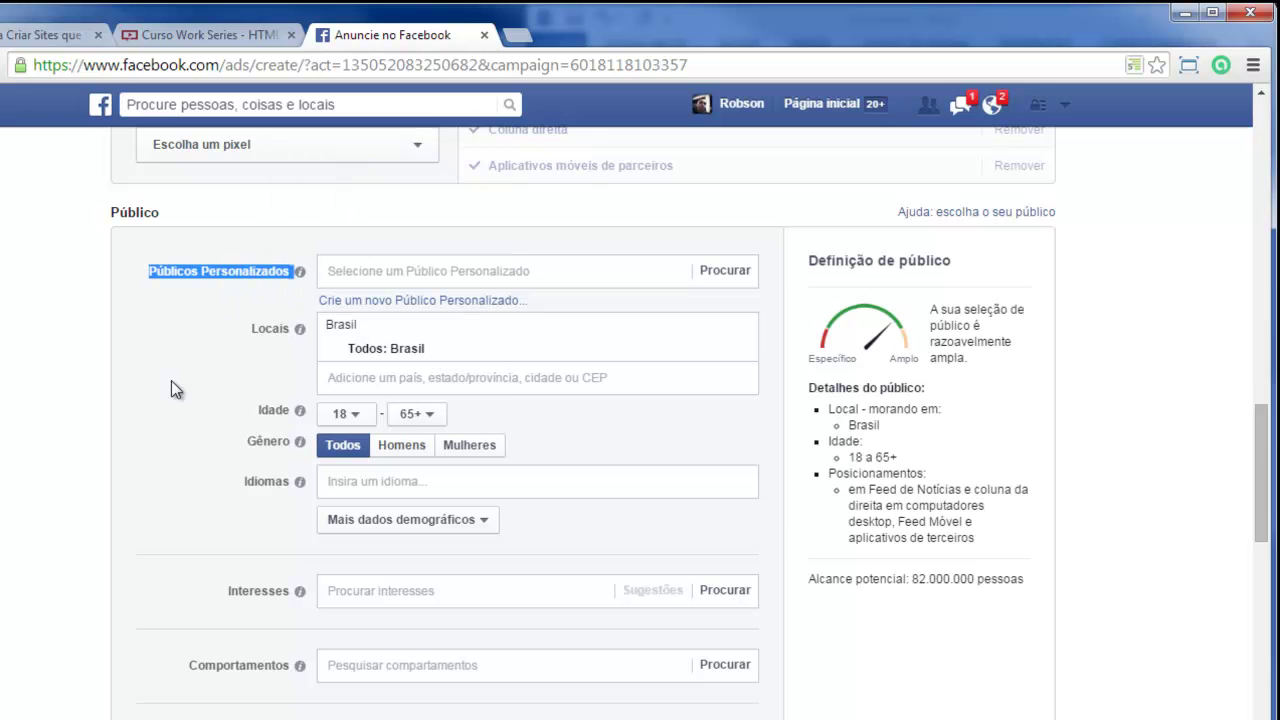
{"action": "scroll", "coordinate": [143, 402], "scroll_direction": "up", "scroll_amount": 6}
{"action": "scroll", "coordinate": [91, 429], "scroll_direction": "down", "scroll_amount": 5}
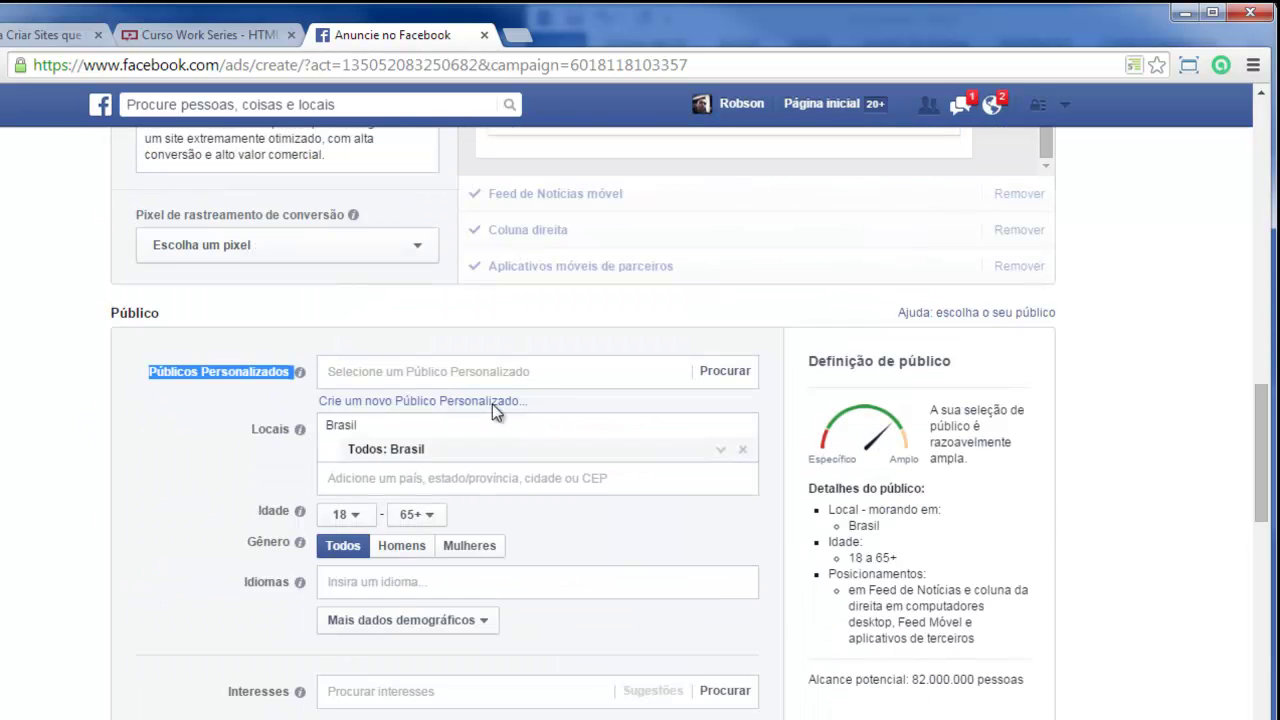
{"action": "left_click", "coordinate": [367, 366]}
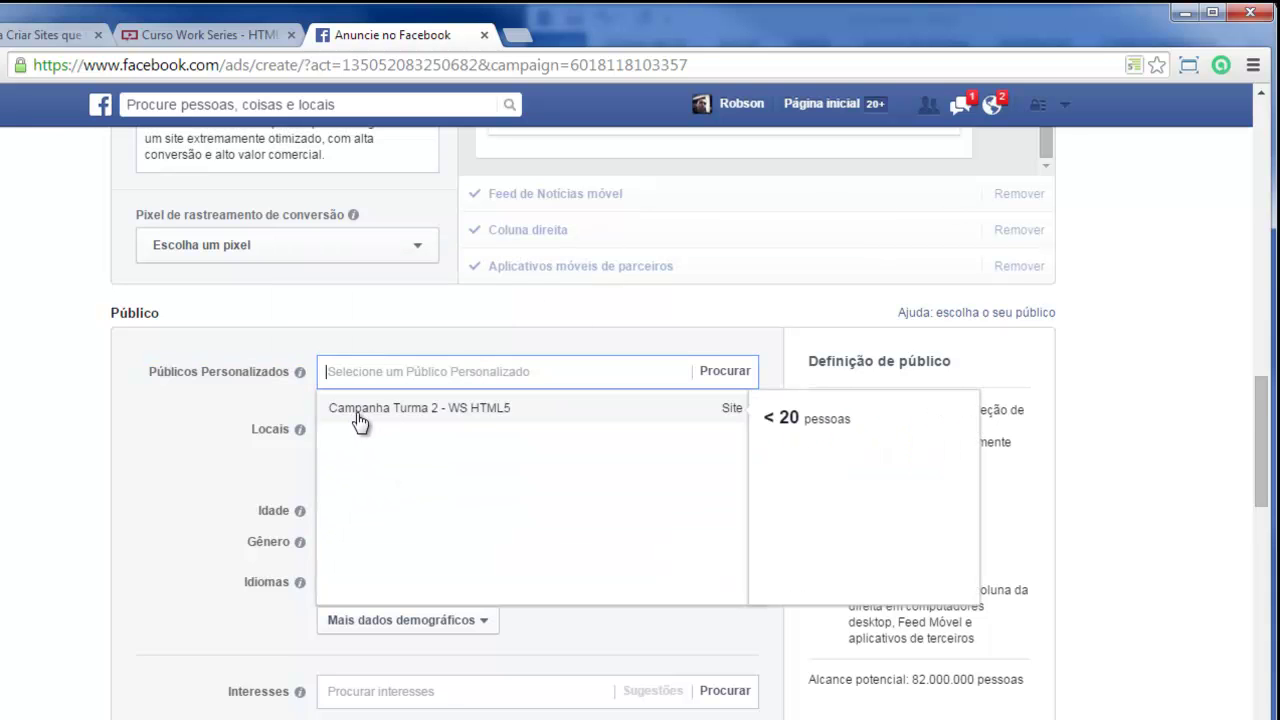
{"action": "left_click", "coordinate": [493, 418]}
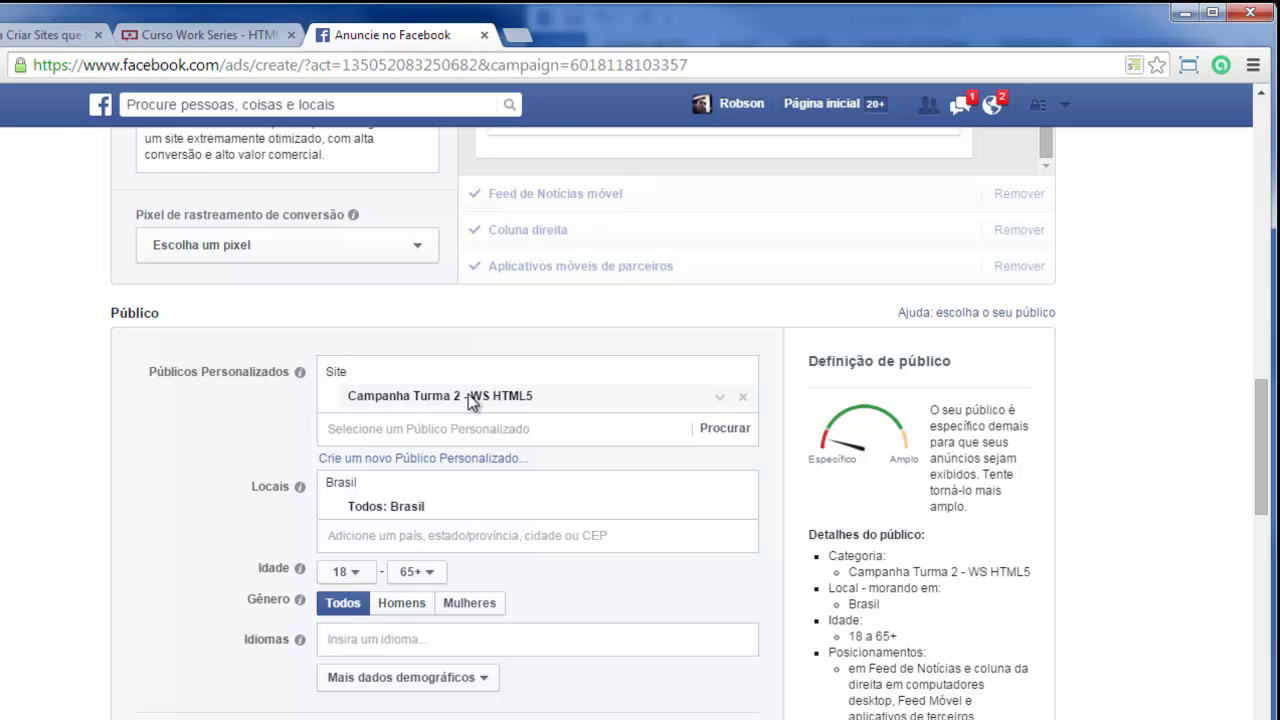
Keep the remaining audience settings as they are and name the new ad set Remarketing WS
{"action": "scroll", "coordinate": [270, 445], "scroll_direction": "down", "scroll_amount": 2}
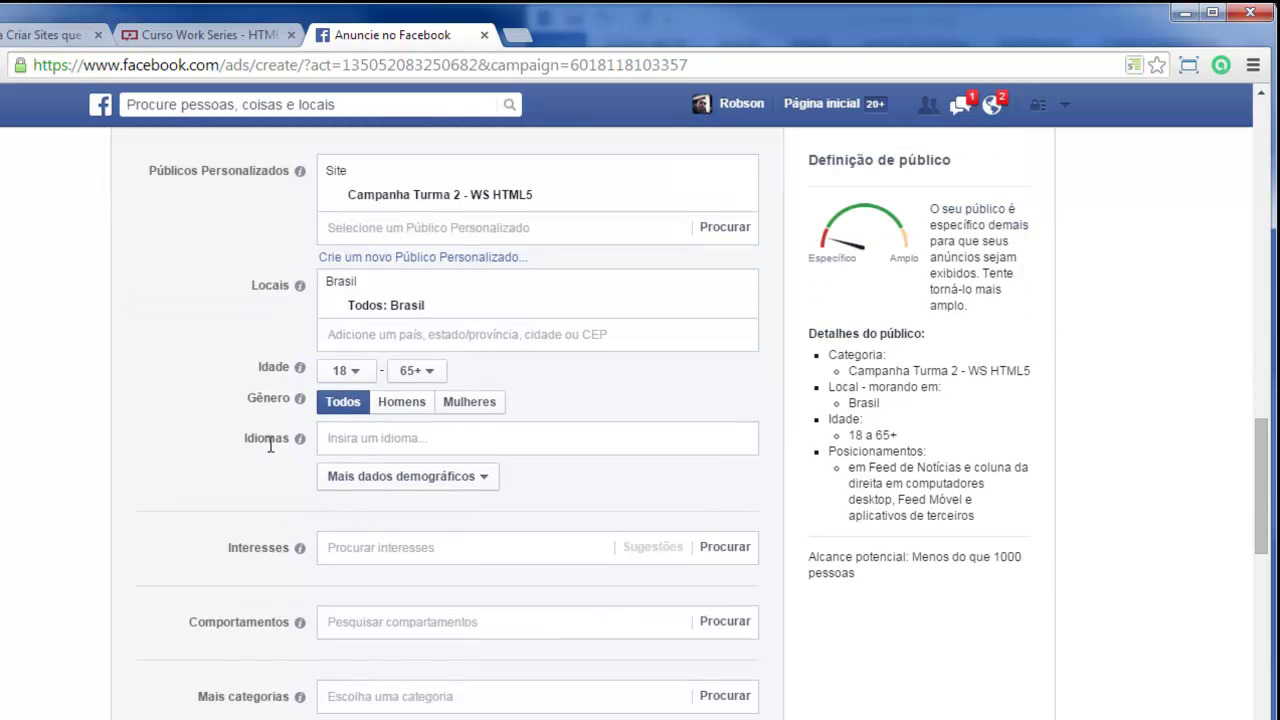
{"action": "scroll", "coordinate": [301, 338], "scroll_direction": "down", "scroll_amount": 1}
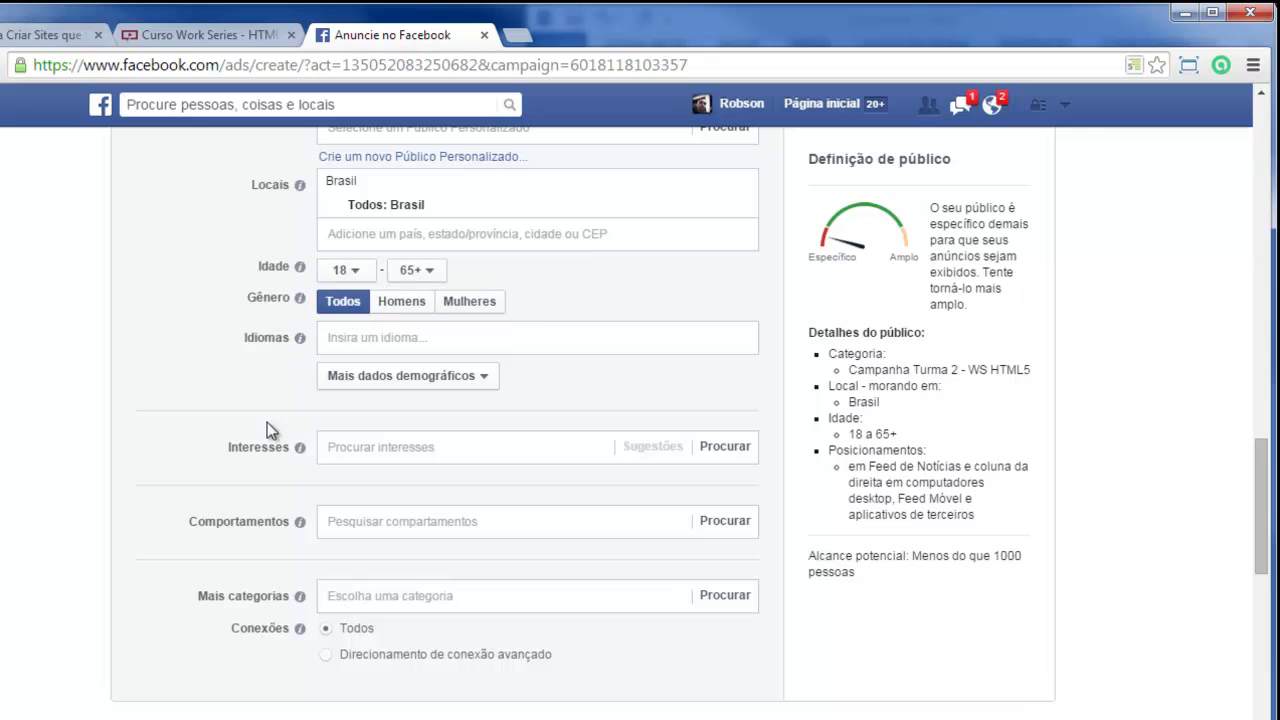
{"action": "scroll", "coordinate": [357, 557], "scroll_direction": "up", "scroll_amount": 2}
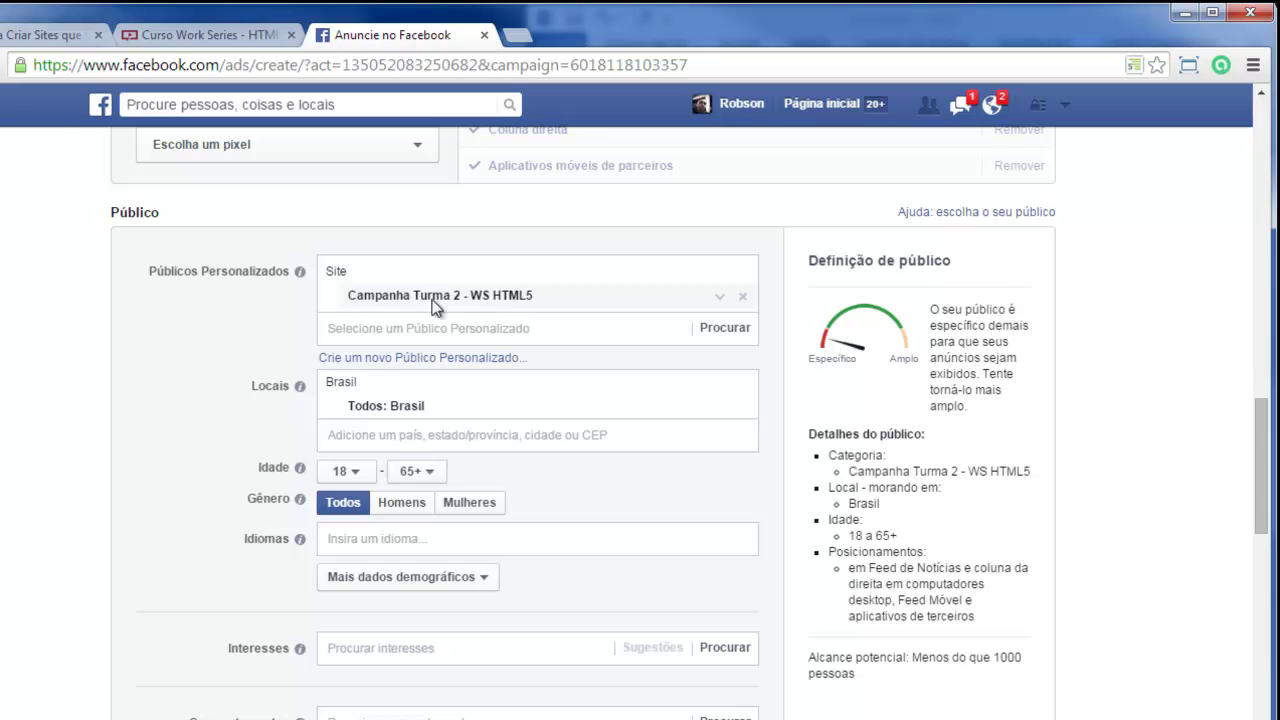
{"action": "scroll", "coordinate": [475, 293], "scroll_direction": "down", "scroll_amount": 6}
{"action": "scroll", "coordinate": [220, 428], "scroll_direction": "down", "scroll_amount": 1}
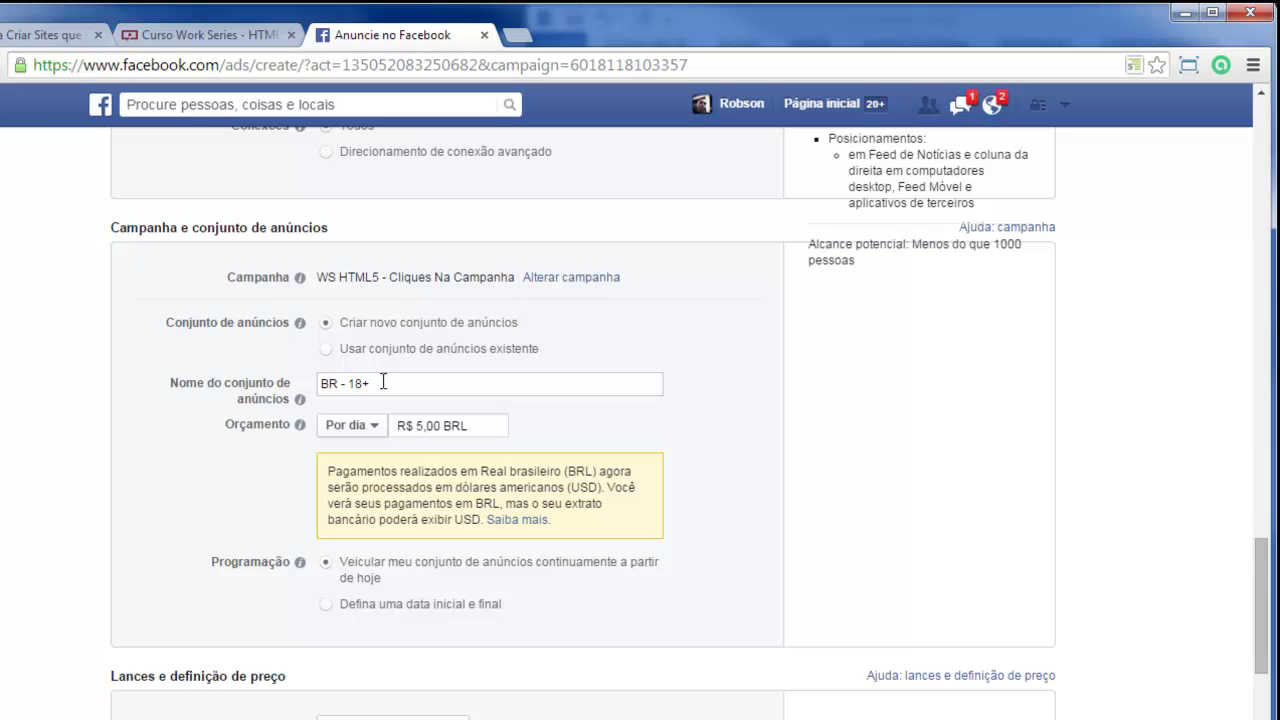
{"action": "left_click_drag", "start_coordinate": [379, 382], "coordinate": [273, 383]}
{"action": "type", "text": "Remarketing "}
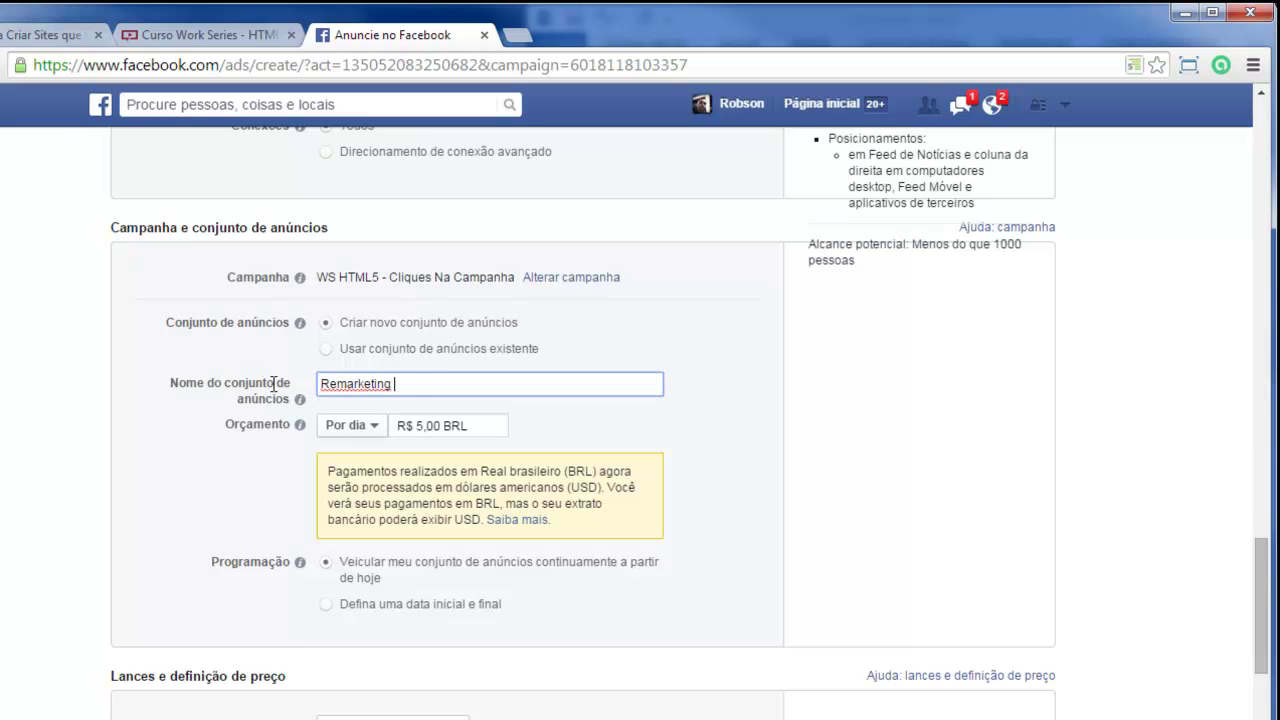
{"action": "type", "text": "WS"}
{"action": "key", "text": "BackSpace"}
Set the ad set's daily budget to R$ 50,00, then place the ad order and continue to the ad set summary
{"action": "scroll", "coordinate": [273, 383], "scroll_direction": "down", "scroll_amount": 1}
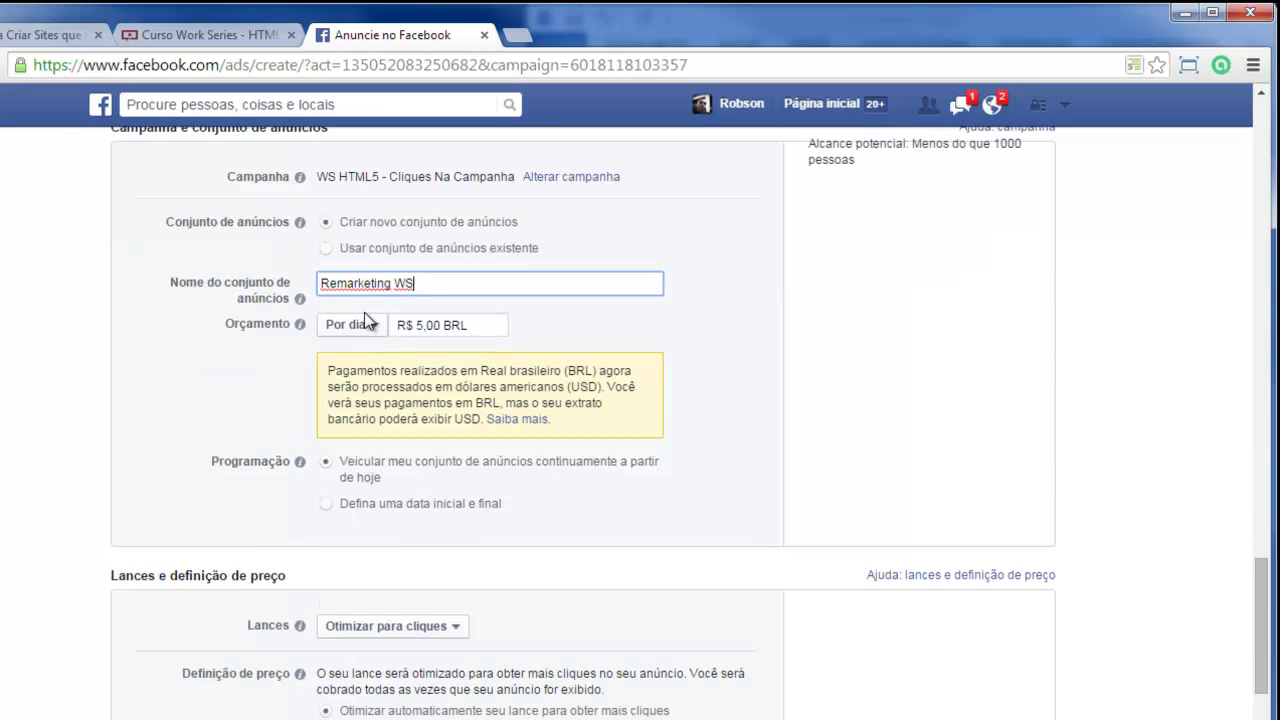
{"action": "left_click", "coordinate": [414, 323]}
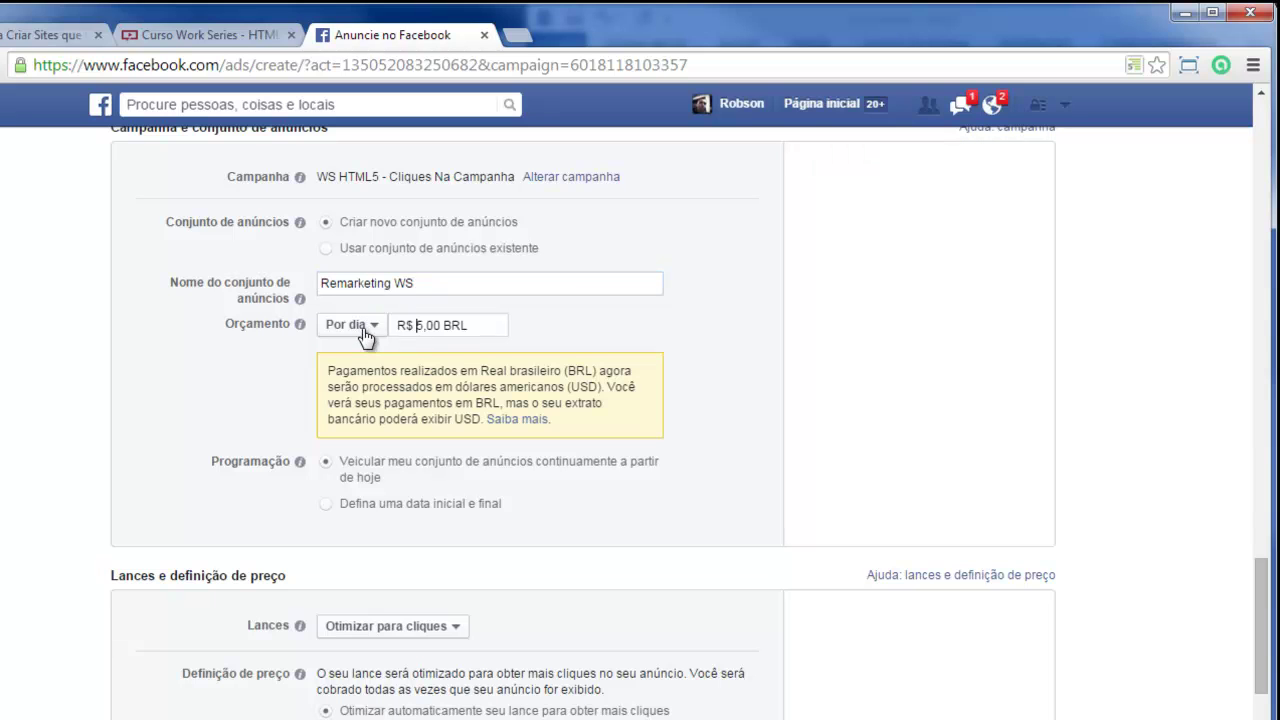
{"action": "double_click", "coordinate": [423, 325]}
{"action": "type", "text": "50"}
{"action": "scroll", "coordinate": [285, 442], "scroll_direction": "down", "scroll_amount": 3}
{"action": "left_click", "coordinate": [178, 534]}
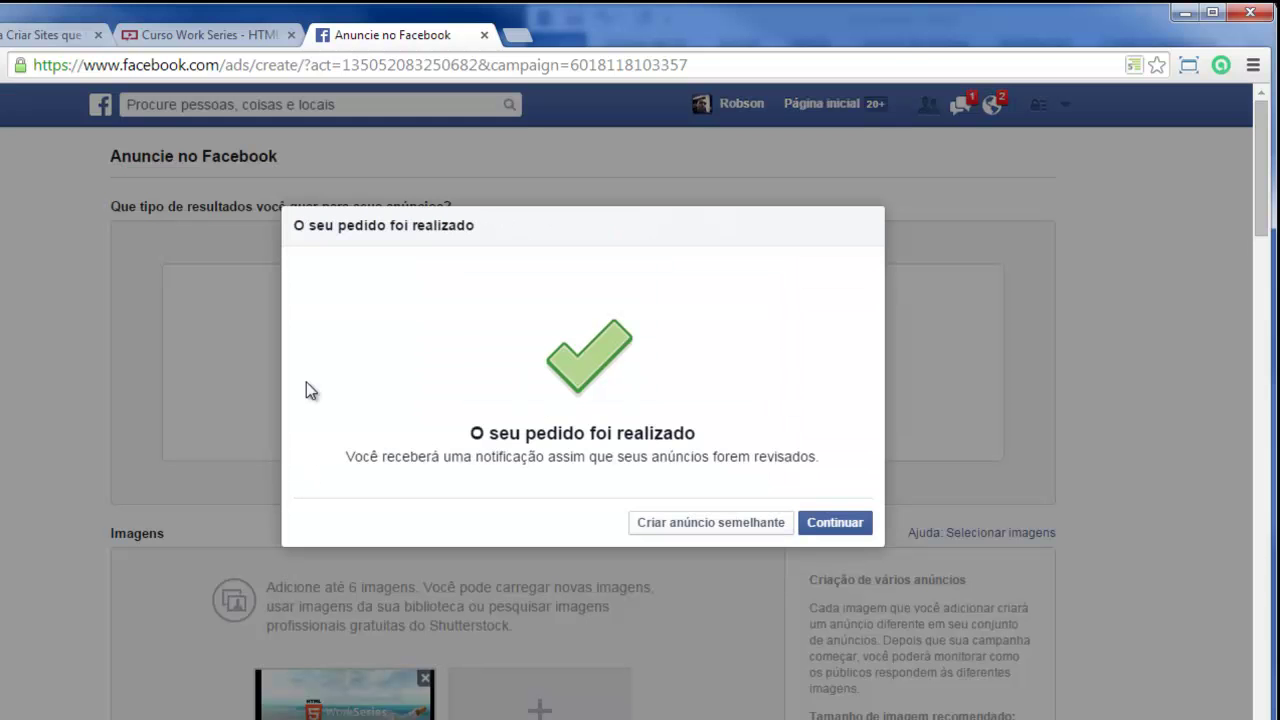
{"action": "left_click", "coordinate": [835, 522]}
Rename the newly created ad as Remarketing - 001 and save the name
{"action": "scroll", "coordinate": [580, 471], "scroll_direction": "down", "scroll_amount": 1}
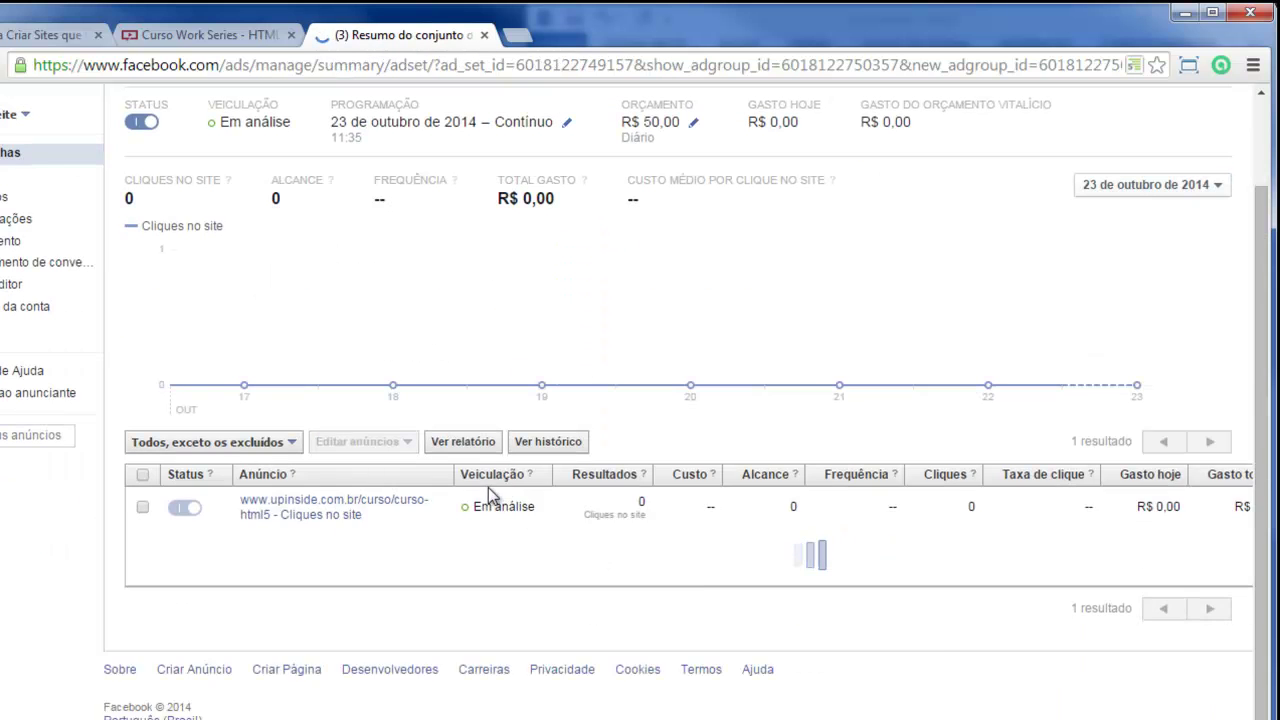
{"action": "left_click", "coordinate": [306, 514]}
{"action": "left_click", "coordinate": [441, 516]}
{"action": "left_click_drag", "start_coordinate": [428, 546], "coordinate": [31, 557]}
{"action": "key", "text": "BackSpace"}
{"action": "key", "text": "Delete"}
{"action": "key", "text": "Delete"}
{"action": "key", "text": "Delete"}
{"action": "key", "text": "Delete"}
{"action": "key", "text": "Delete"}
{"action": "key", "text": "Delete"}
{"action": "key", "text": "Delete"}
{"action": "key", "text": "Delete"}
{"action": "key", "text": "Delete"}
{"action": "key", "text": "Delete"}
{"action": "key", "text": "Delete"}
{"action": "key", "text": "Delete"}
{"action": "key", "text": "Delete"}
{"action": "key", "text": "Delete"}
{"action": "key", "text": "Delete"}
{"action": "type", "text": "Remarketing - 001"}
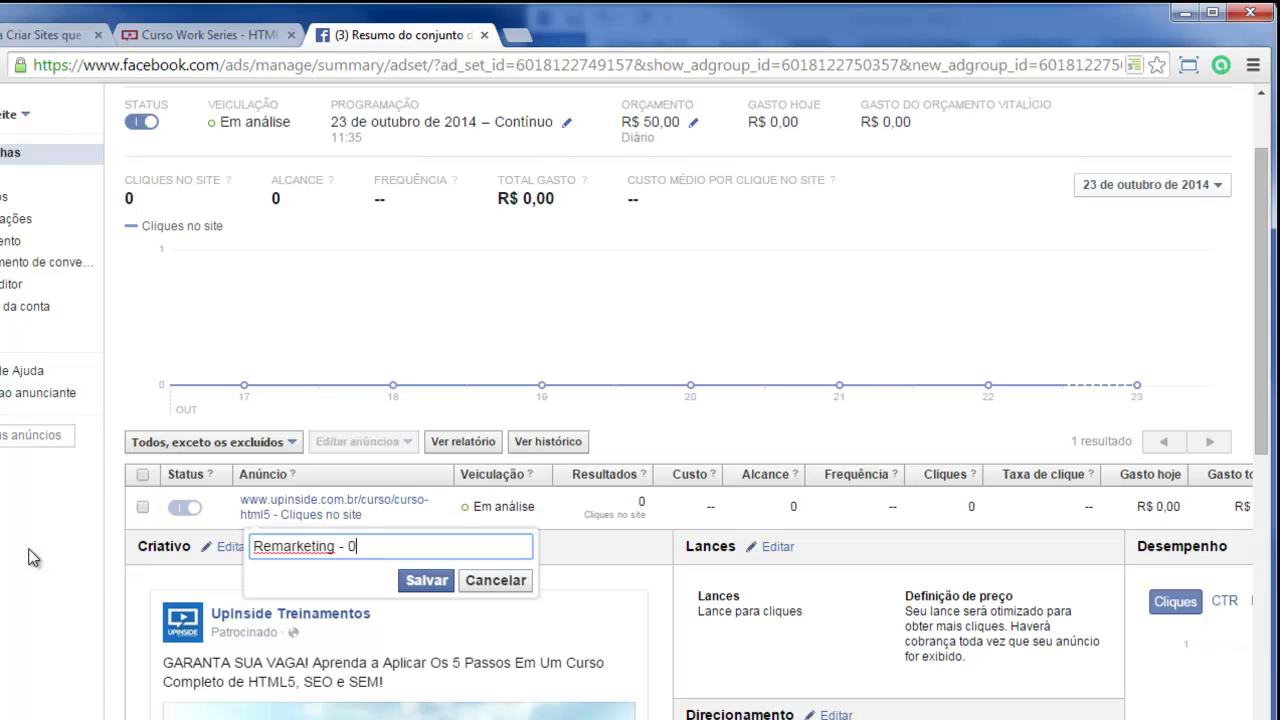
{"action": "left_click", "coordinate": [426, 580]}
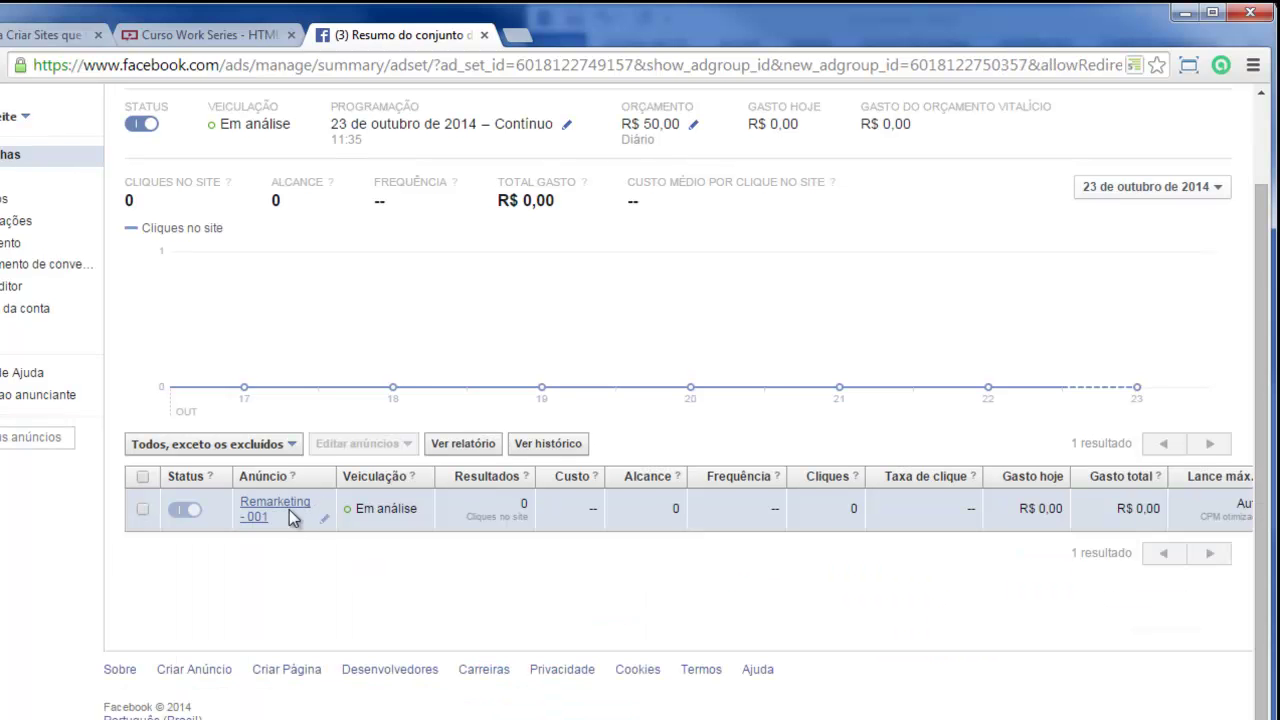
Review the creative preview, bidding and targeting details of the Remarketing - 001 ad, then collapse them
{"action": "left_click", "coordinate": [283, 512]}
{"action": "scroll", "coordinate": [320, 540], "scroll_direction": "down", "scroll_amount": 5}
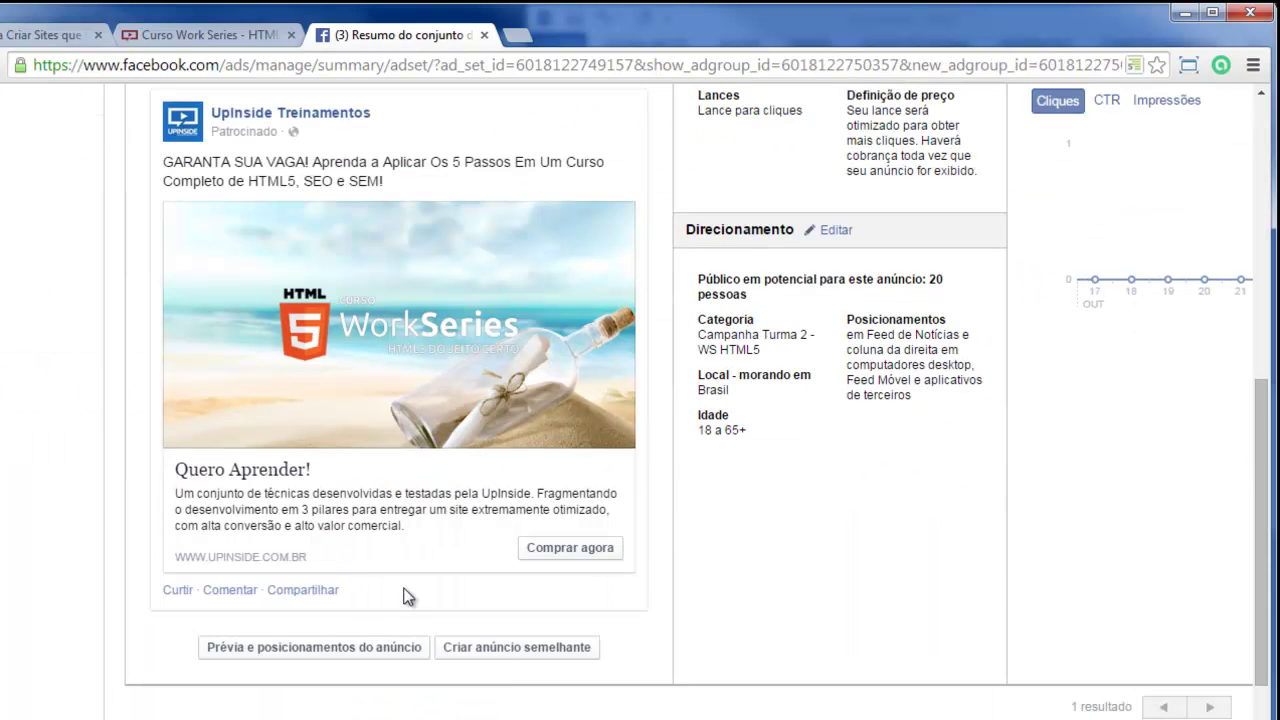
{"action": "scroll", "coordinate": [497, 655], "scroll_direction": "up", "scroll_amount": 3}
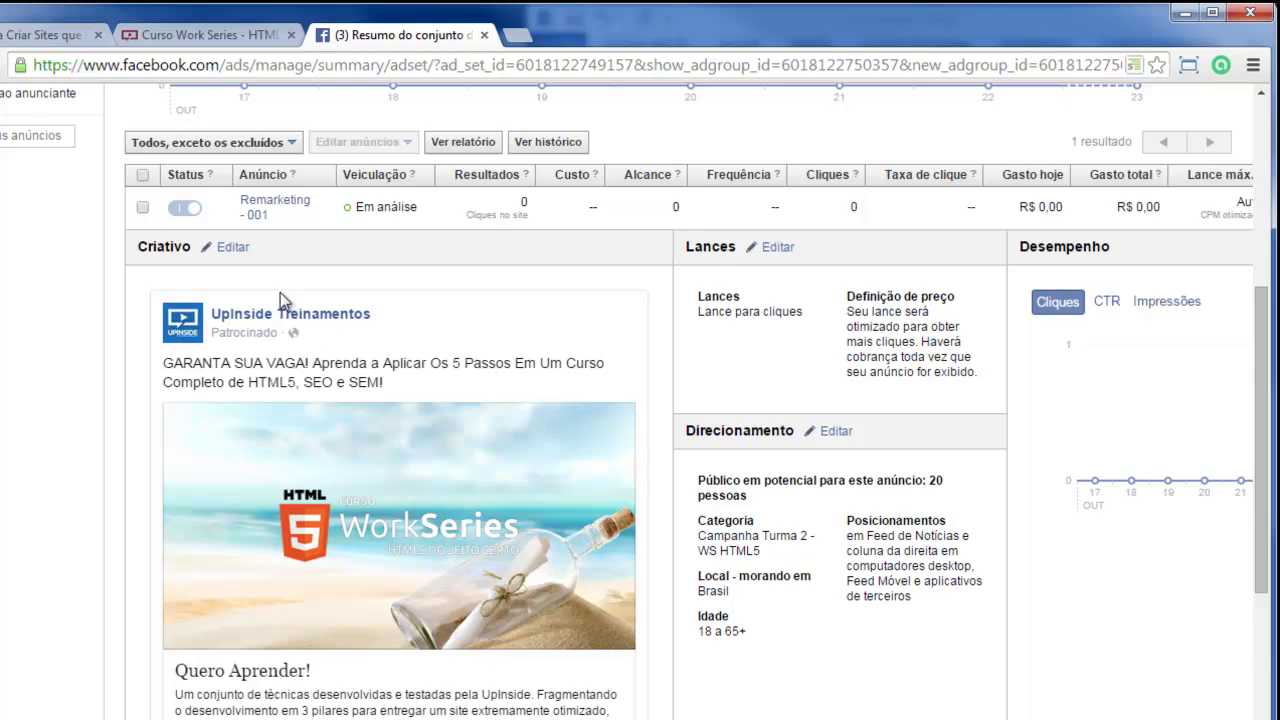
{"action": "left_click", "coordinate": [285, 210]}
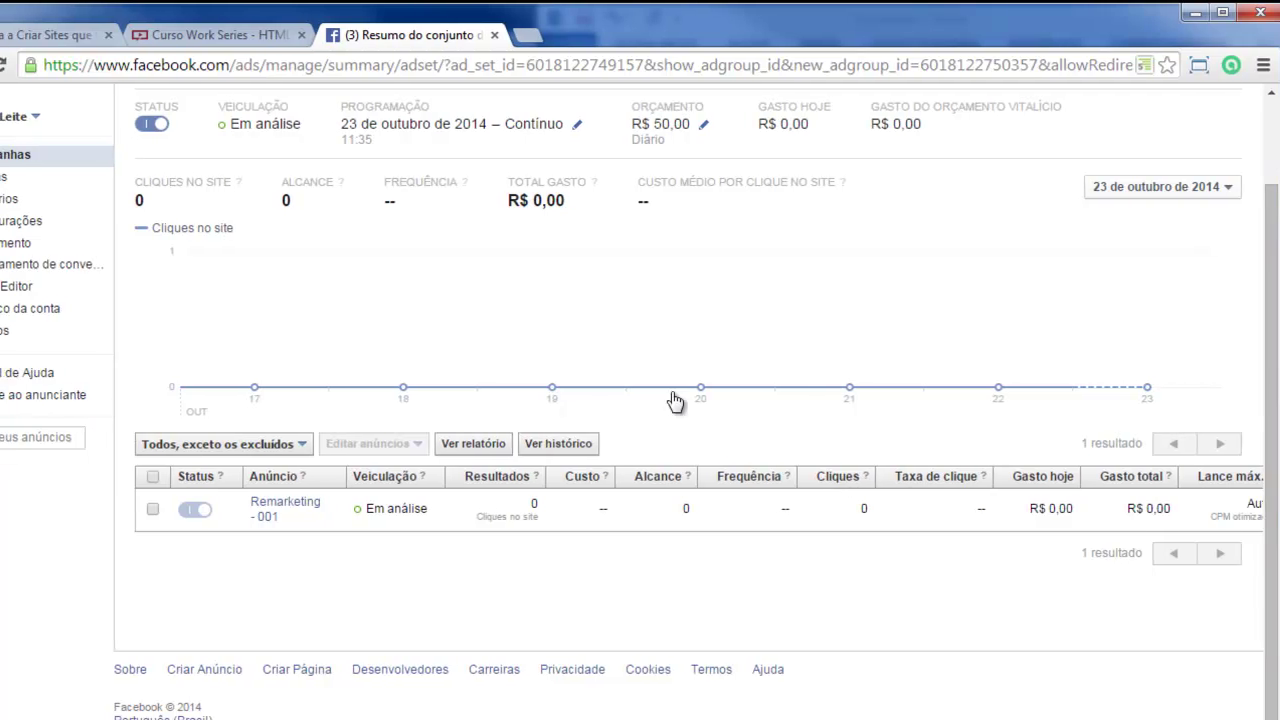
Return to the campaign list and rename the active WS HTML5 campaign as WS HTML5 - Campanha de Lead
{"action": "left_click", "coordinate": [15, 162]}
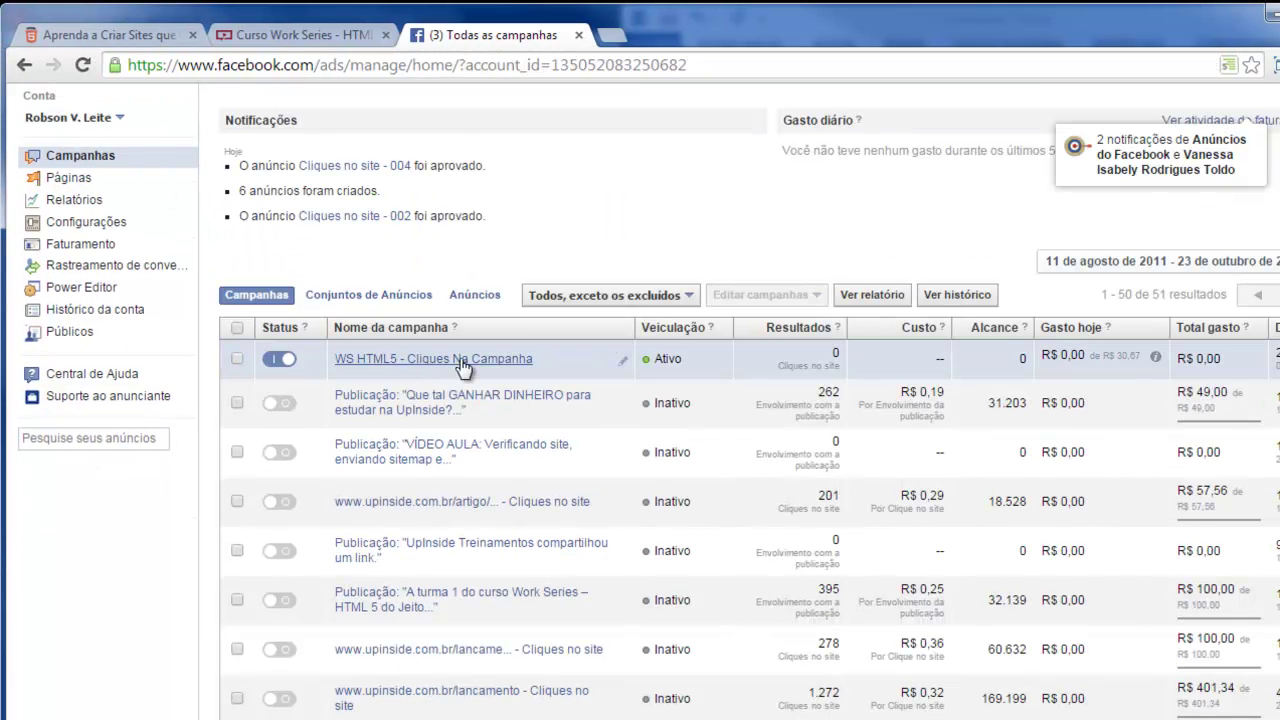
{"action": "left_click", "coordinate": [622, 359]}
{"action": "left_click_drag", "start_coordinate": [434, 390], "coordinate": [608, 390]}
{"action": "type", "text": "Campanha de Lead"}
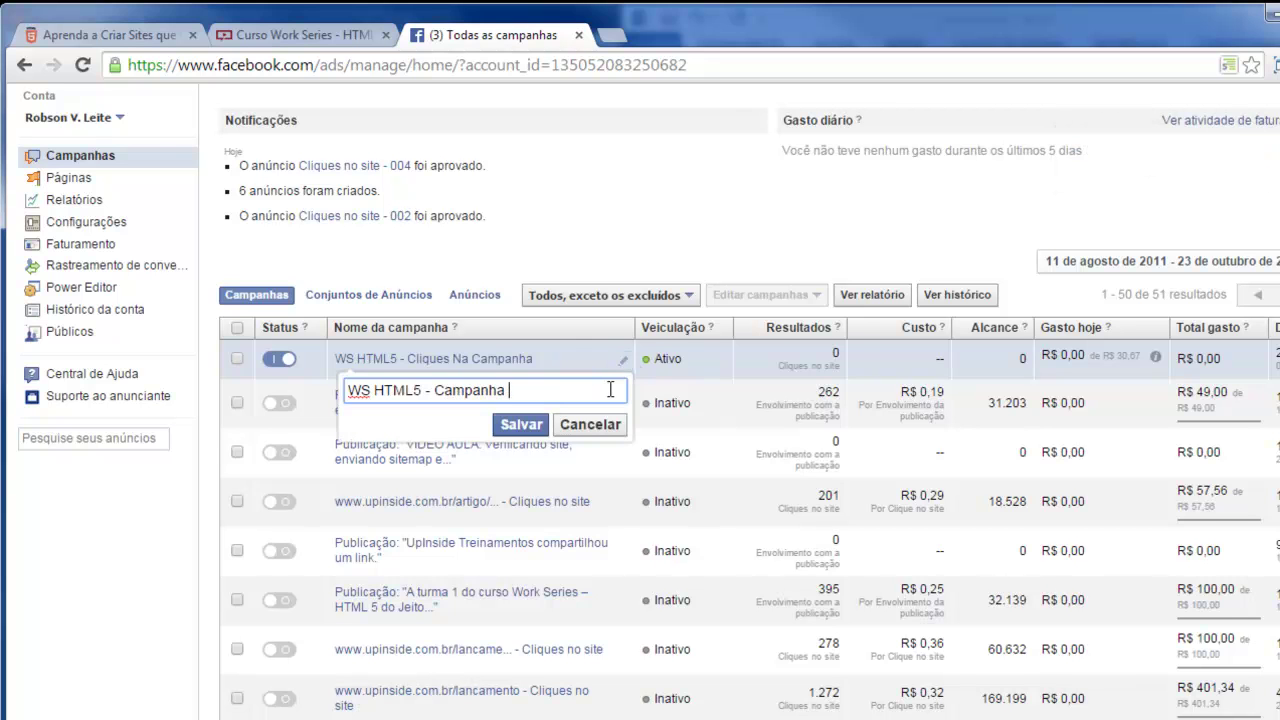
{"action": "key", "text": "Return"}
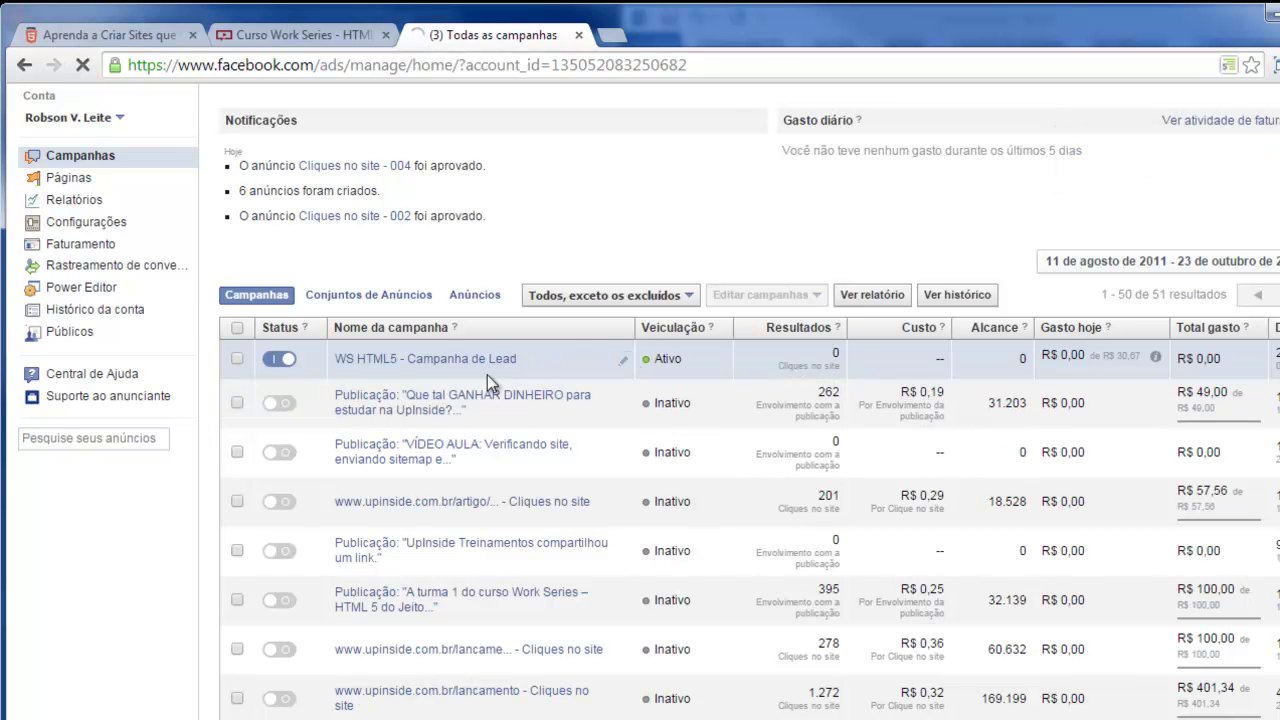
Open the WS HTML5 campaign and shorten the name of its Remarketing WS ad set to Remarketing
{"action": "left_click", "coordinate": [487, 362]}
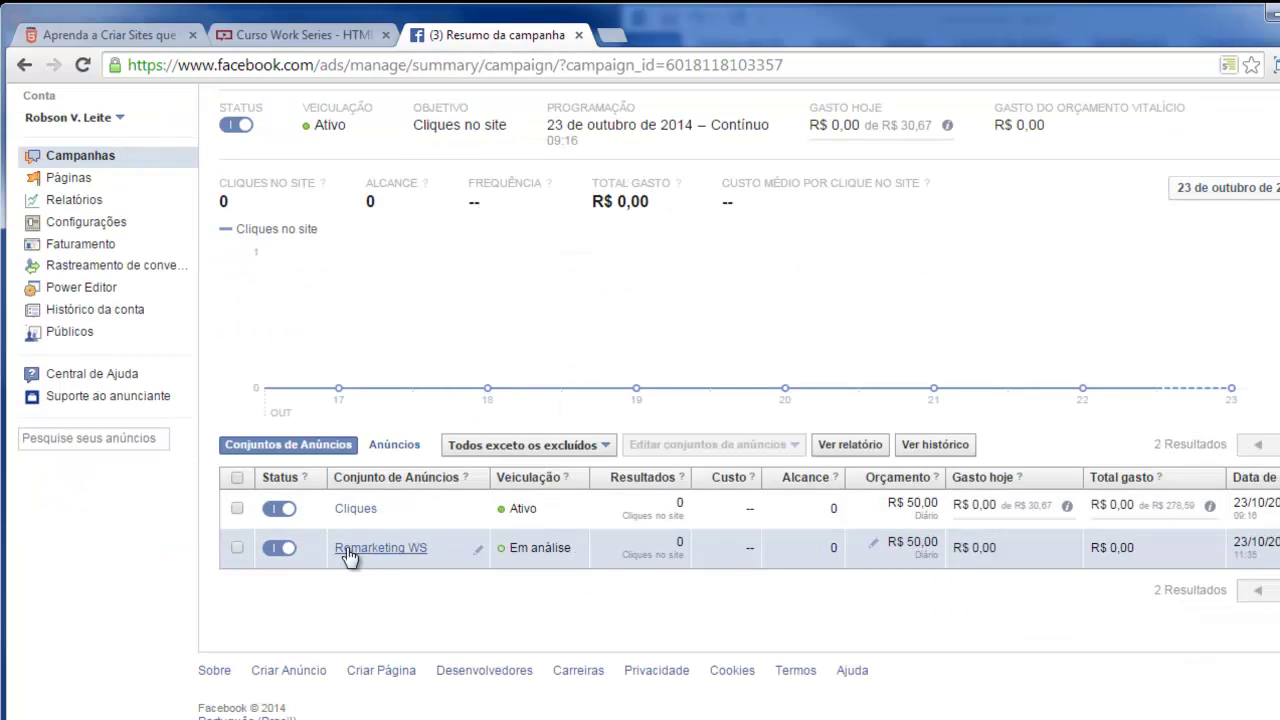
{"action": "left_click", "coordinate": [477, 551]}
{"action": "double_click", "coordinate": [446, 579]}
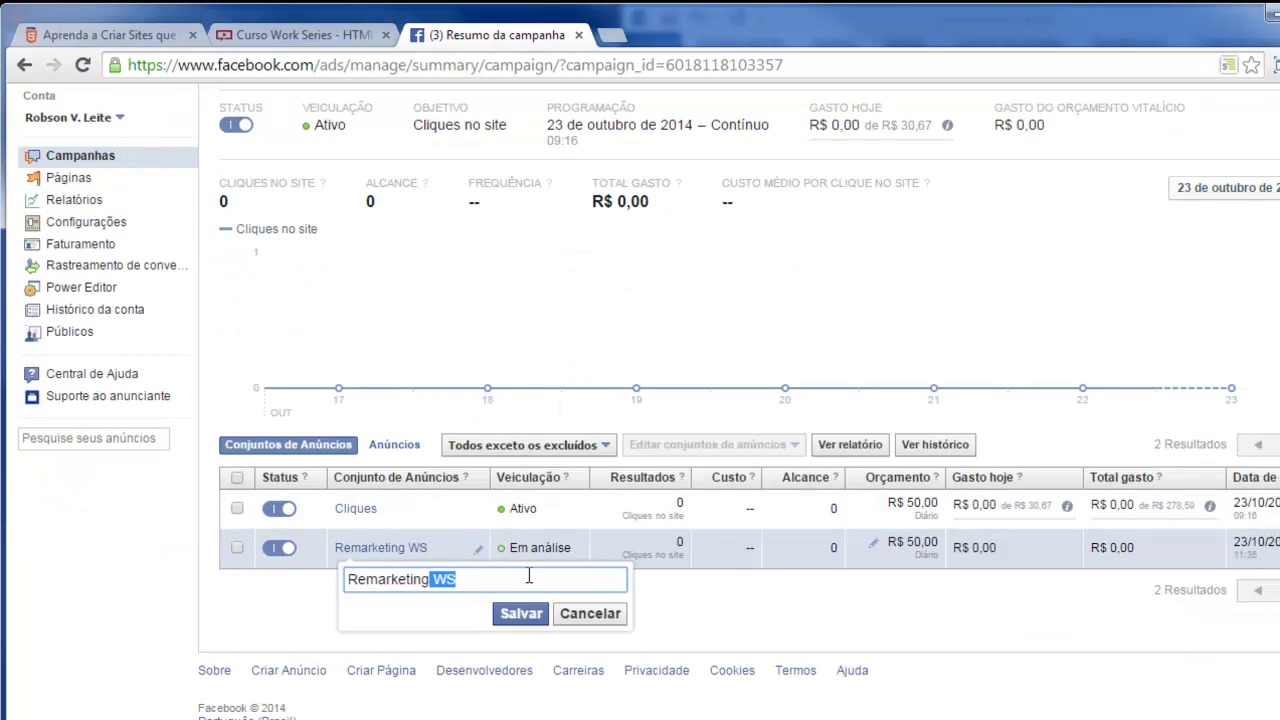
{"action": "key", "text": "Return"}
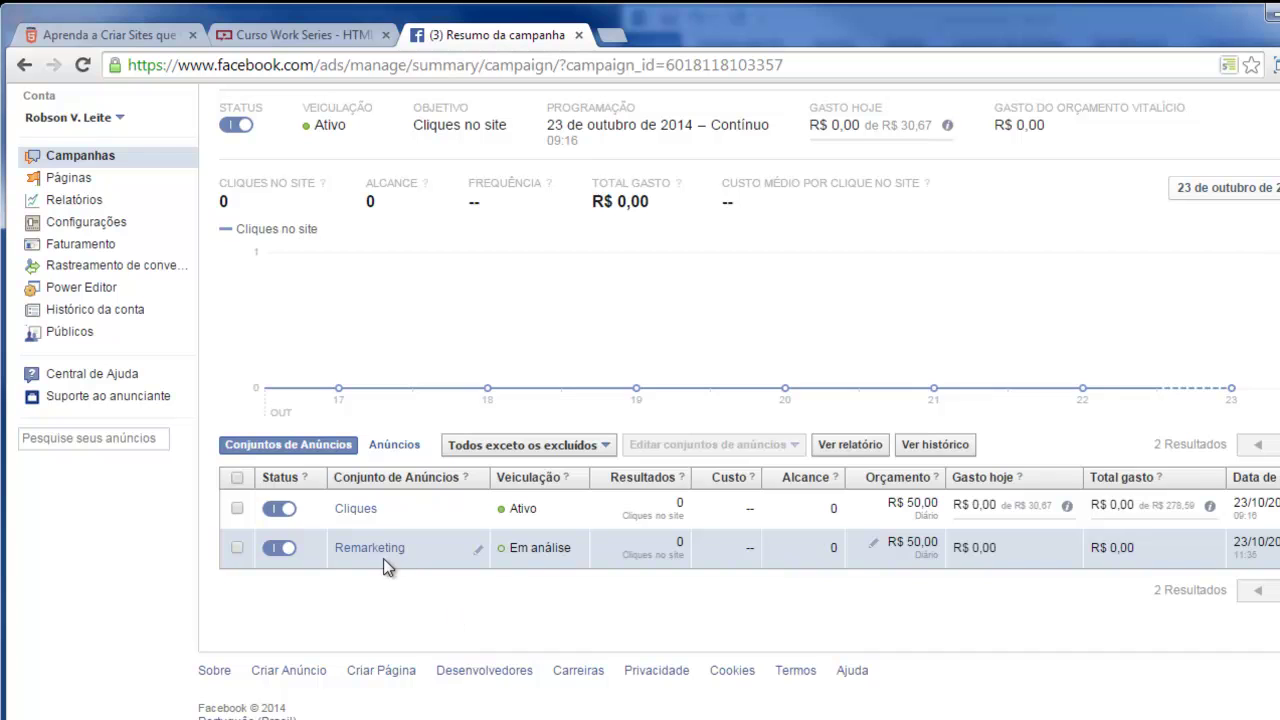
Examine the daily budgets, expected spending and delivery status of the Cliques and Remarketing ad sets
{"action": "triple_click", "coordinate": [899, 502]}
{"action": "double_click", "coordinate": [895, 541]}
{"action": "triple_click", "coordinate": [919, 542]}
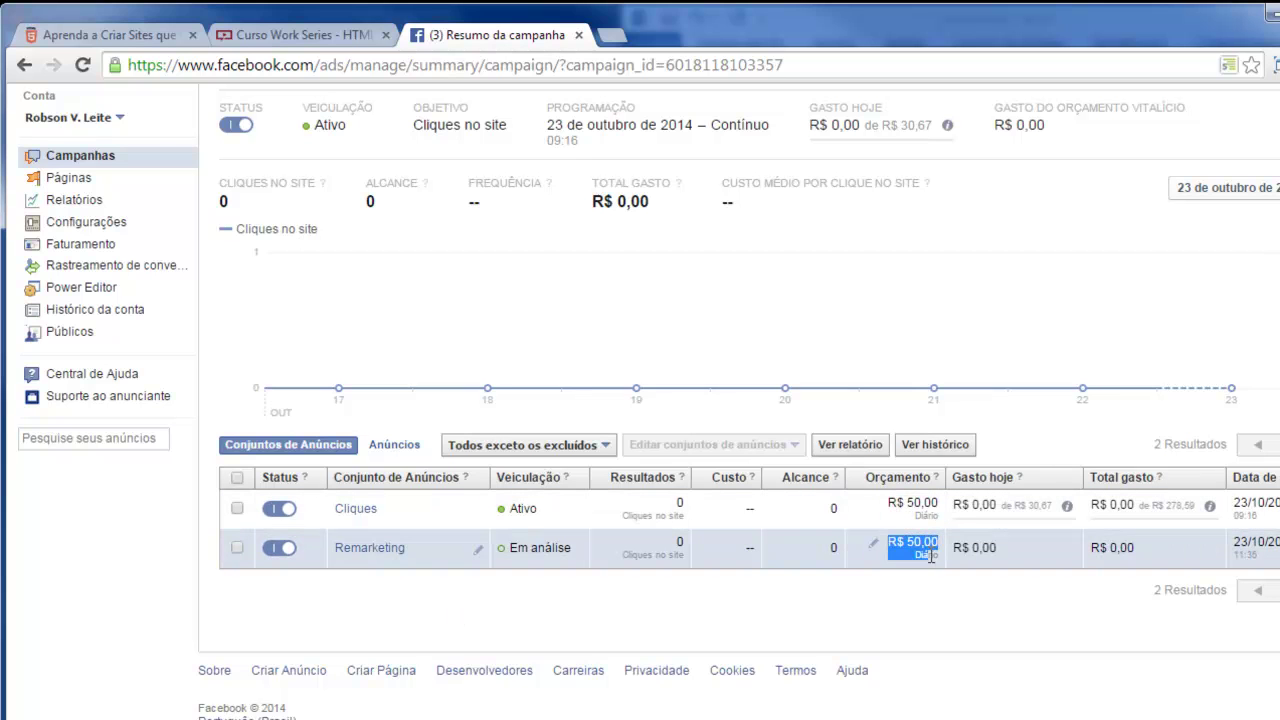
{"action": "left_click", "coordinate": [929, 609]}
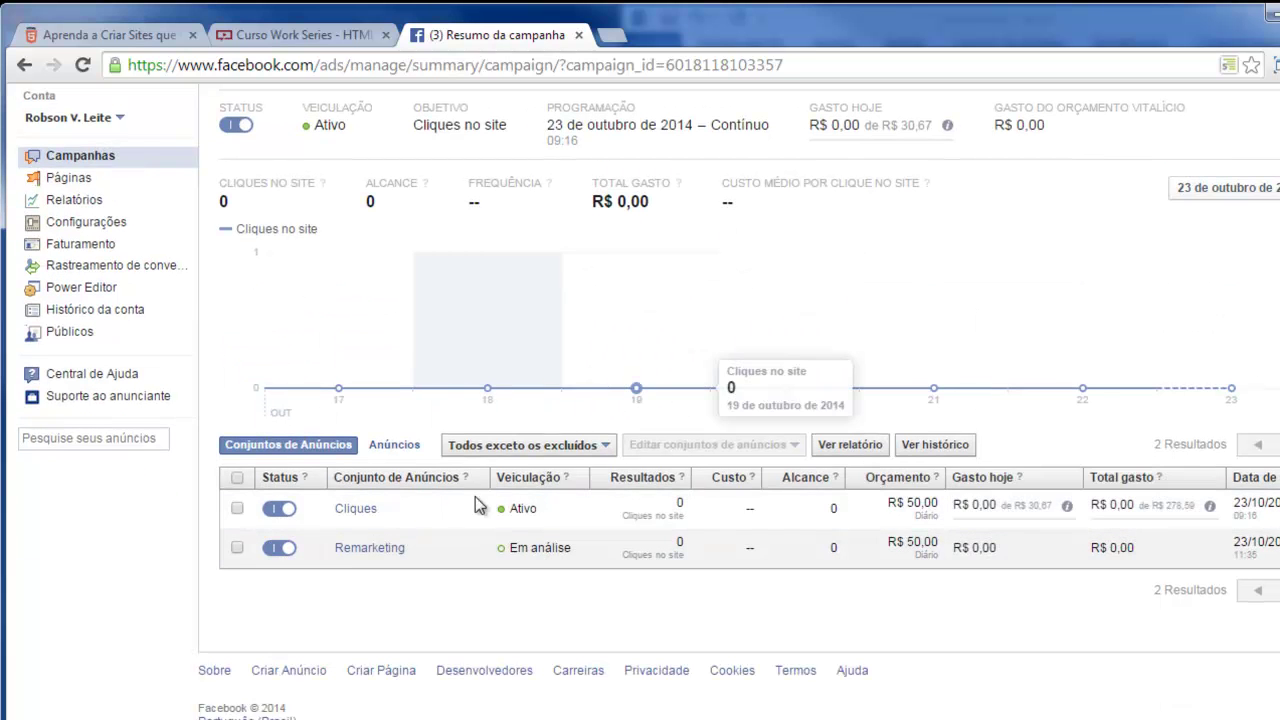
{"action": "mouse_move", "coordinate": [1166, 507]}
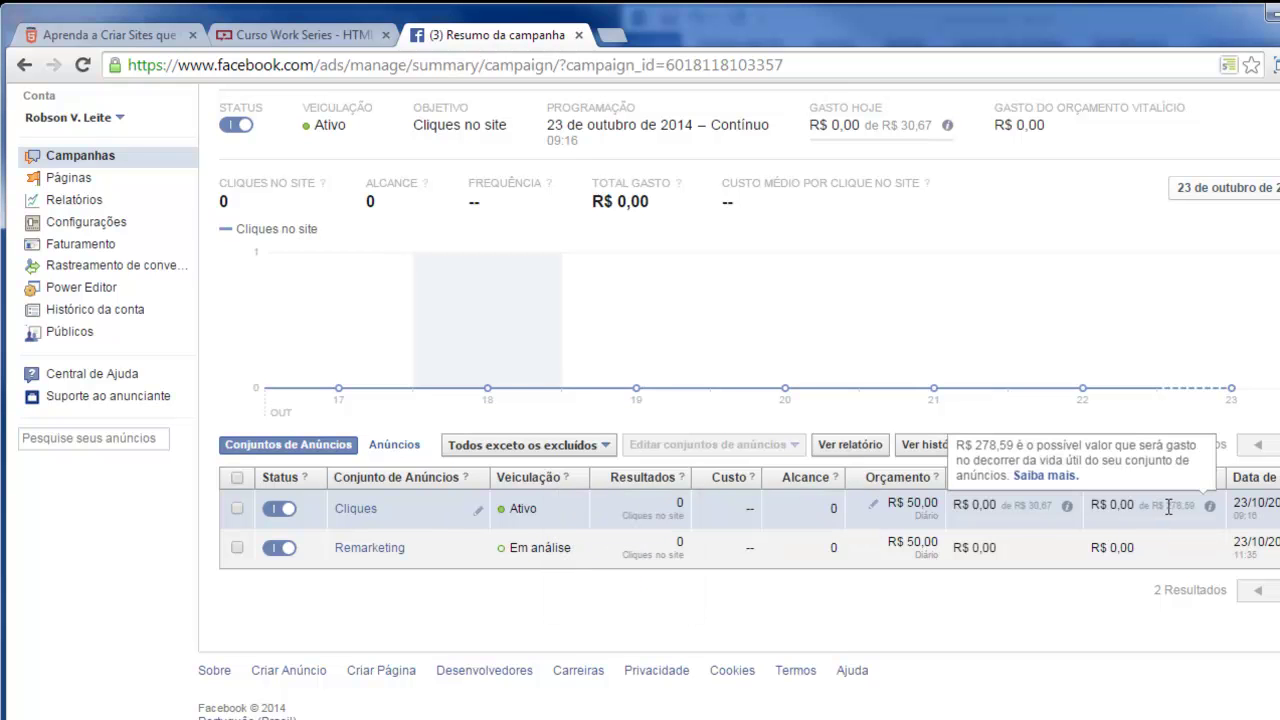
{"action": "left_click_drag", "start_coordinate": [1164, 507], "coordinate": [1200, 507]}
{"action": "scroll", "coordinate": [838, 370], "scroll_direction": "up", "scroll_amount": 1}
{"action": "scroll", "coordinate": [838, 370], "scroll_direction": "down", "scroll_amount": 1}
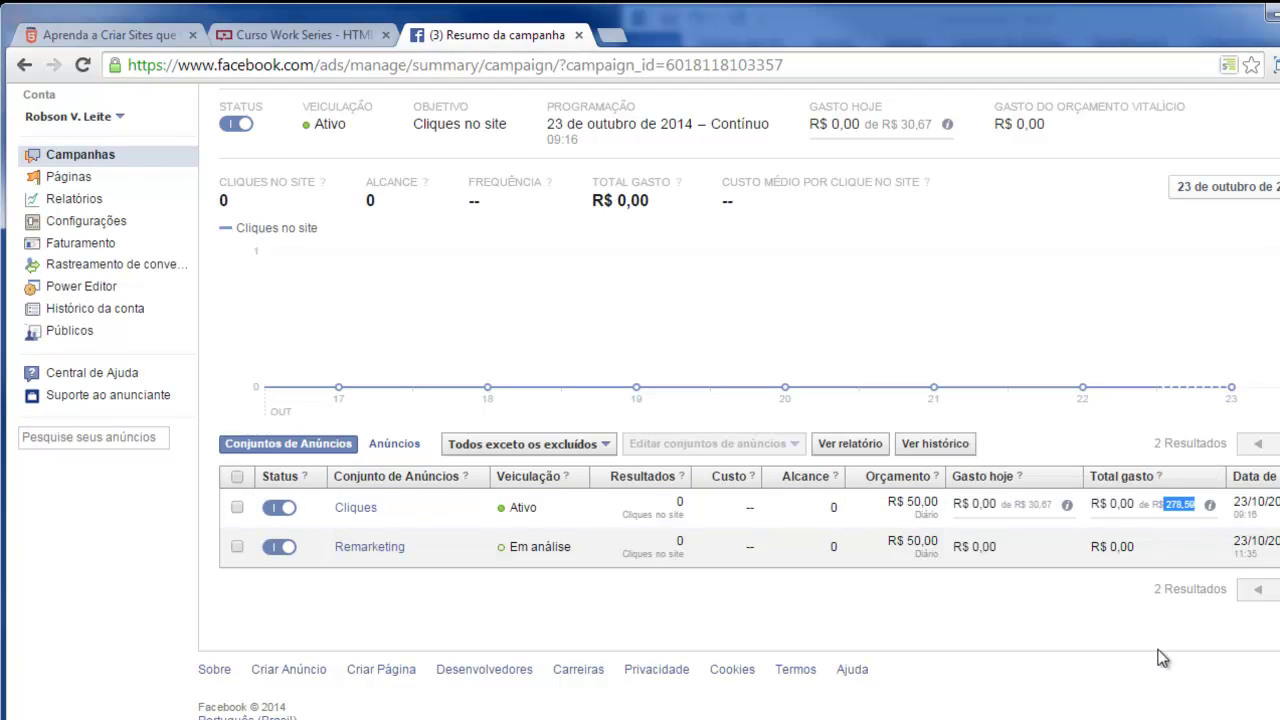
{"action": "left_click", "coordinate": [1101, 688]}
{"action": "mouse_move", "coordinate": [988, 503]}
{"action": "mouse_move", "coordinate": [520, 507]}
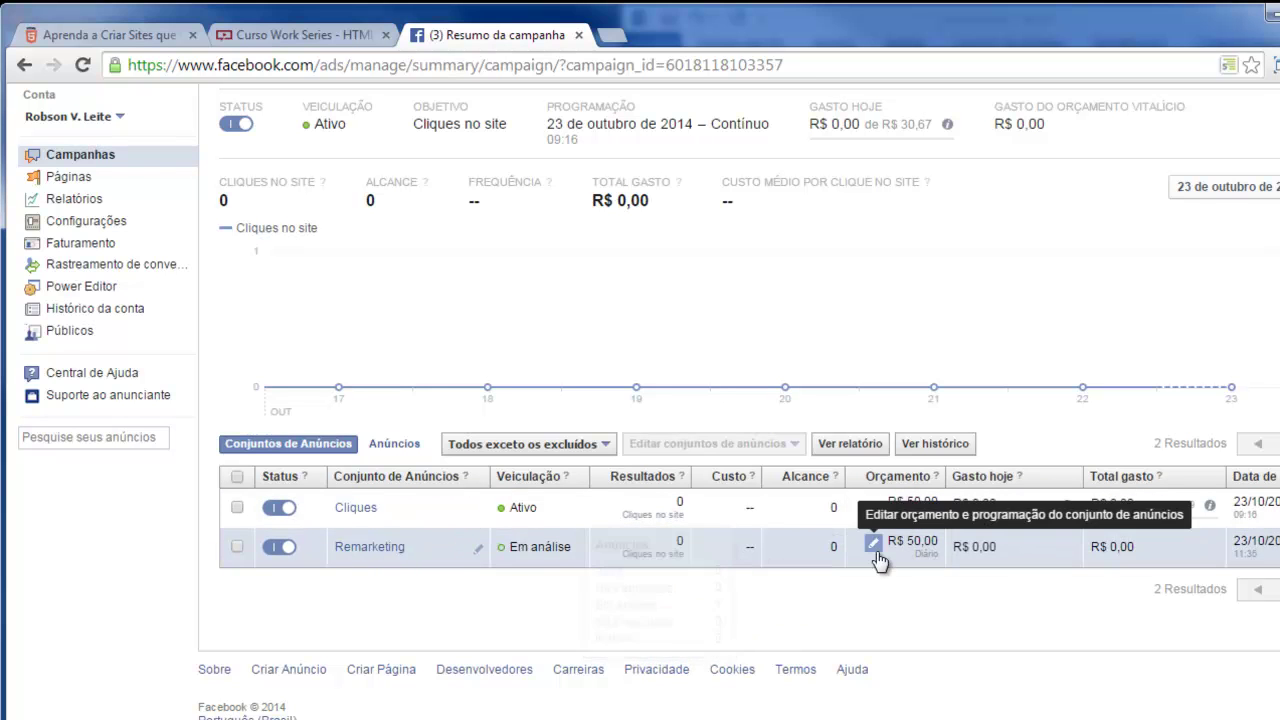
Set the Remarketing ad set's daily budget to R$ 20,00 with an end date of 28/10/2014 and save
{"action": "left_click", "coordinate": [876, 551]}
{"action": "left_click_drag", "start_coordinate": [571, 279], "coordinate": [579, 280]}
{"action": "type", "text": "2"}
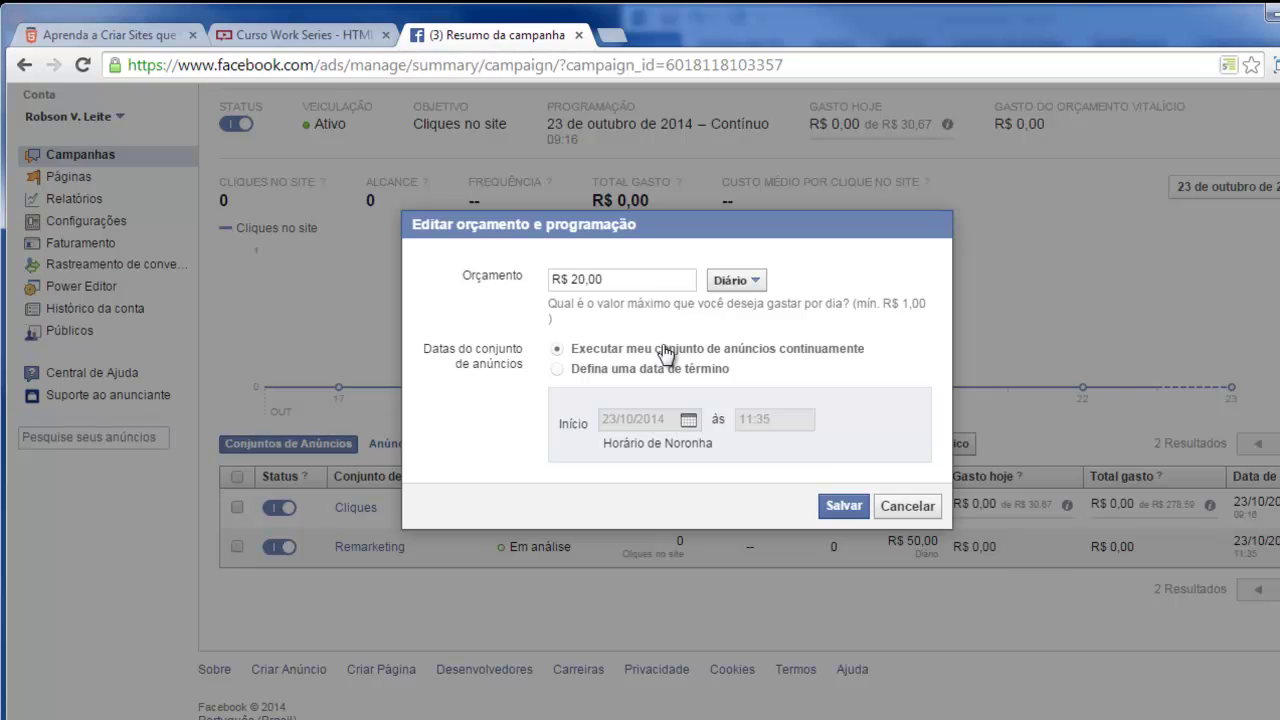
{"action": "left_click", "coordinate": [558, 370]}
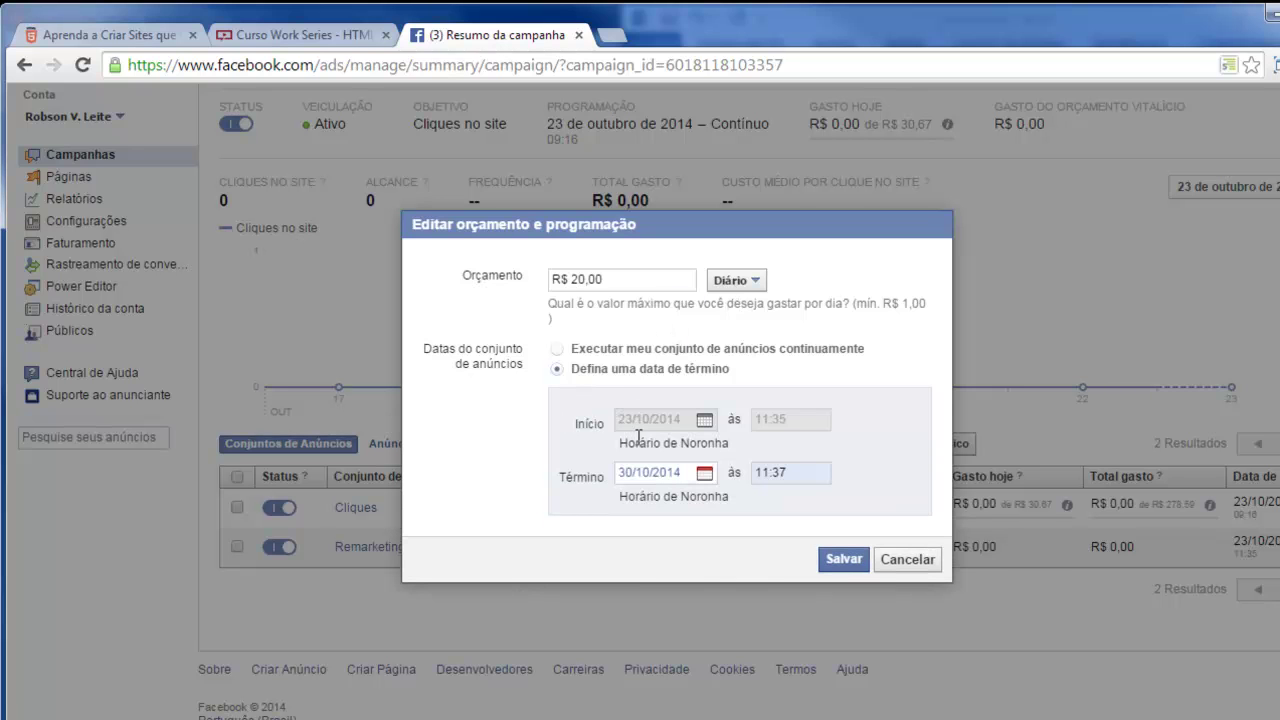
{"action": "left_click", "coordinate": [705, 473]}
{"action": "left_click", "coordinate": [628, 498]}
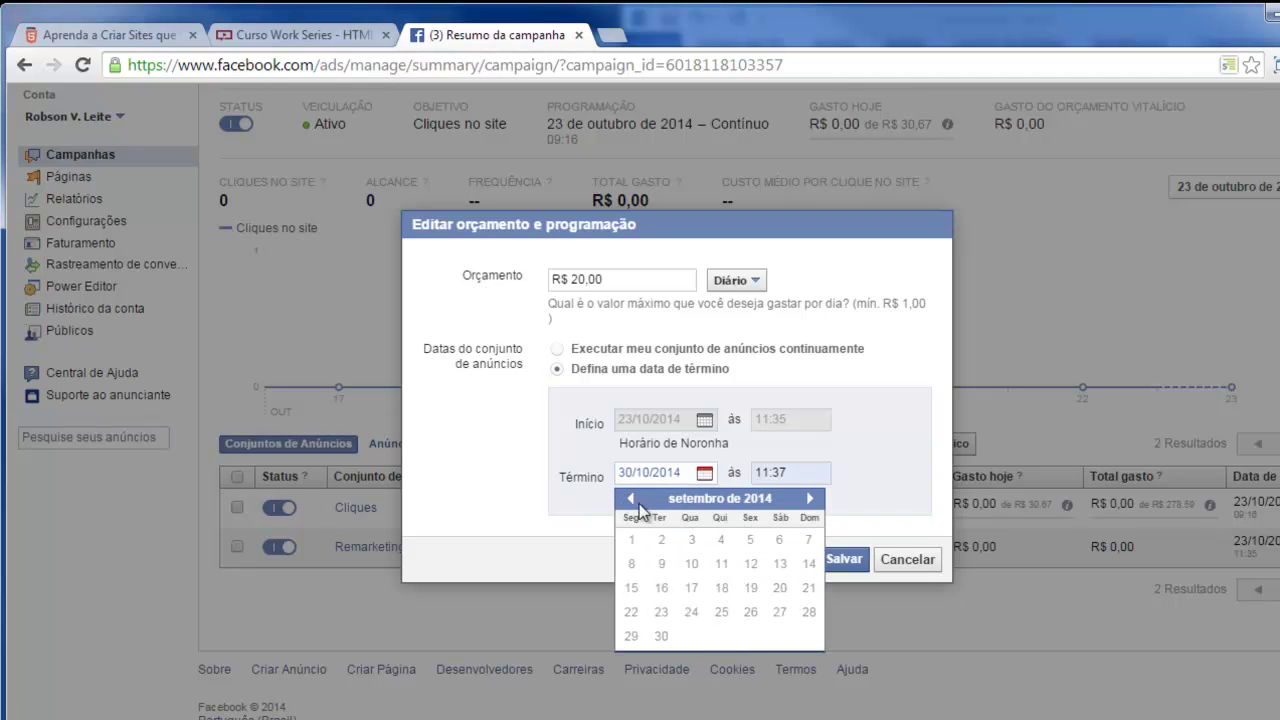
{"action": "left_click", "coordinate": [809, 498]}
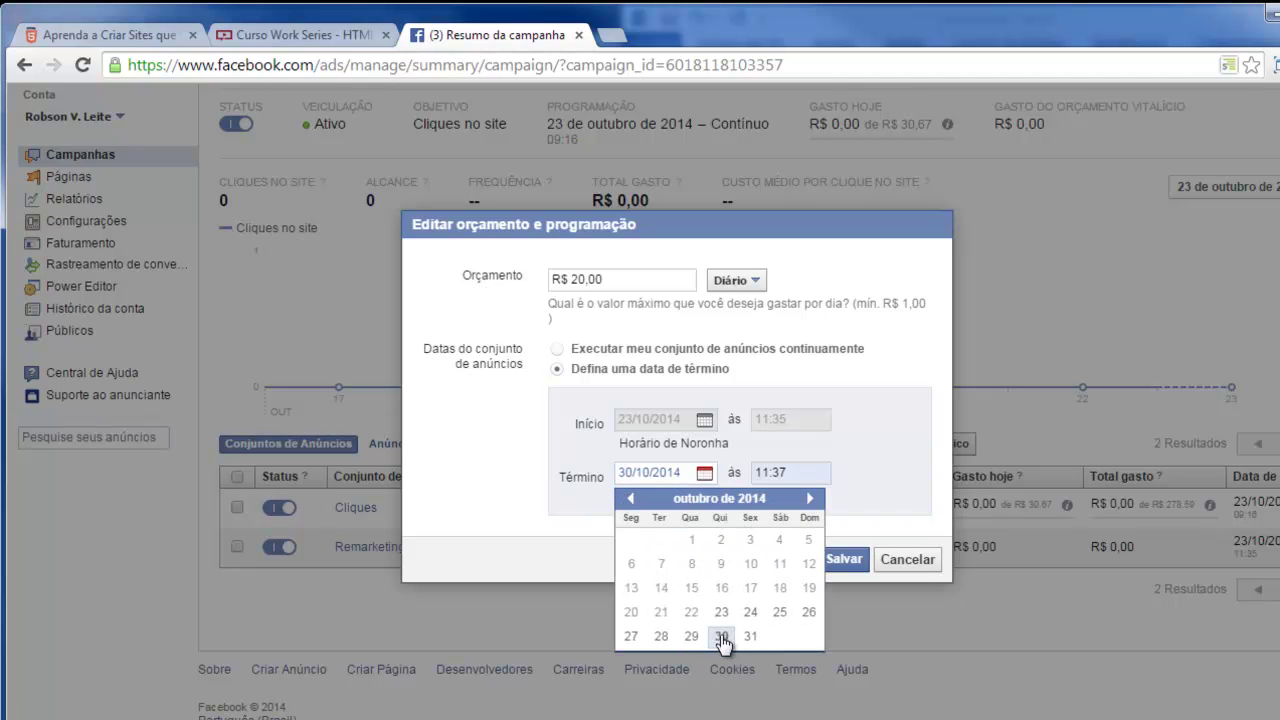
{"action": "left_click", "coordinate": [664, 636]}
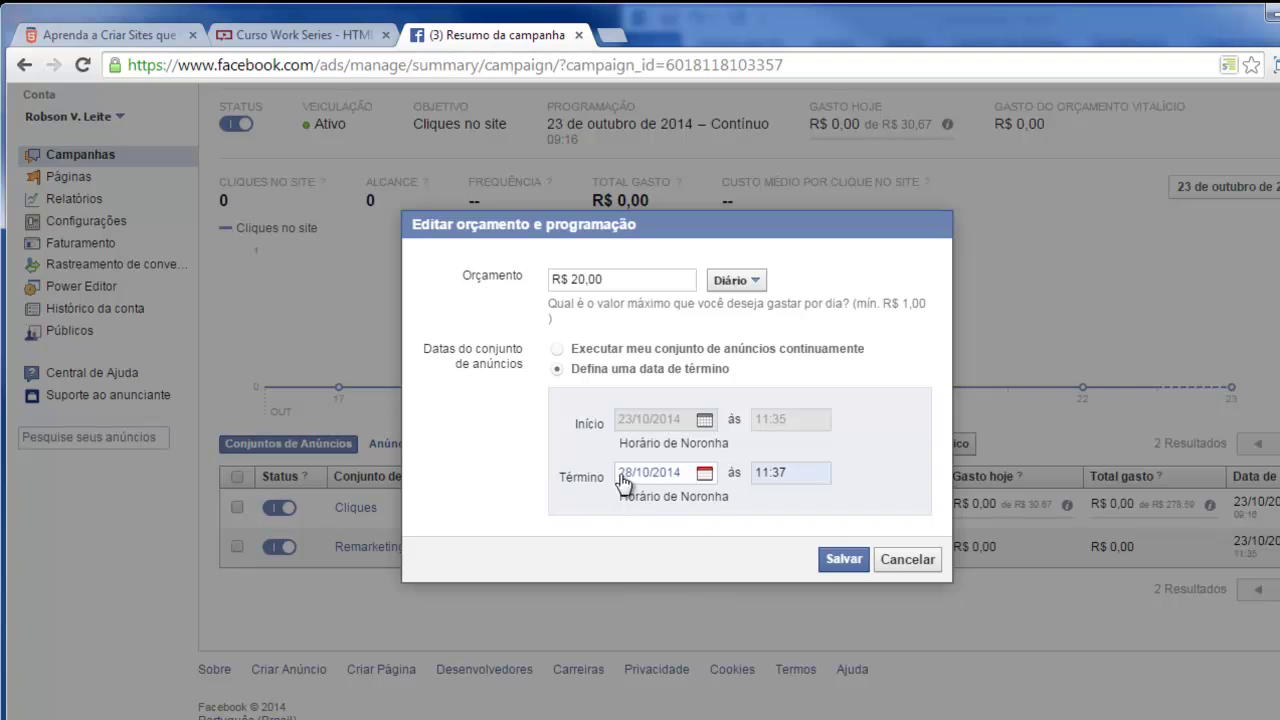
{"action": "left_click", "coordinate": [844, 559]}
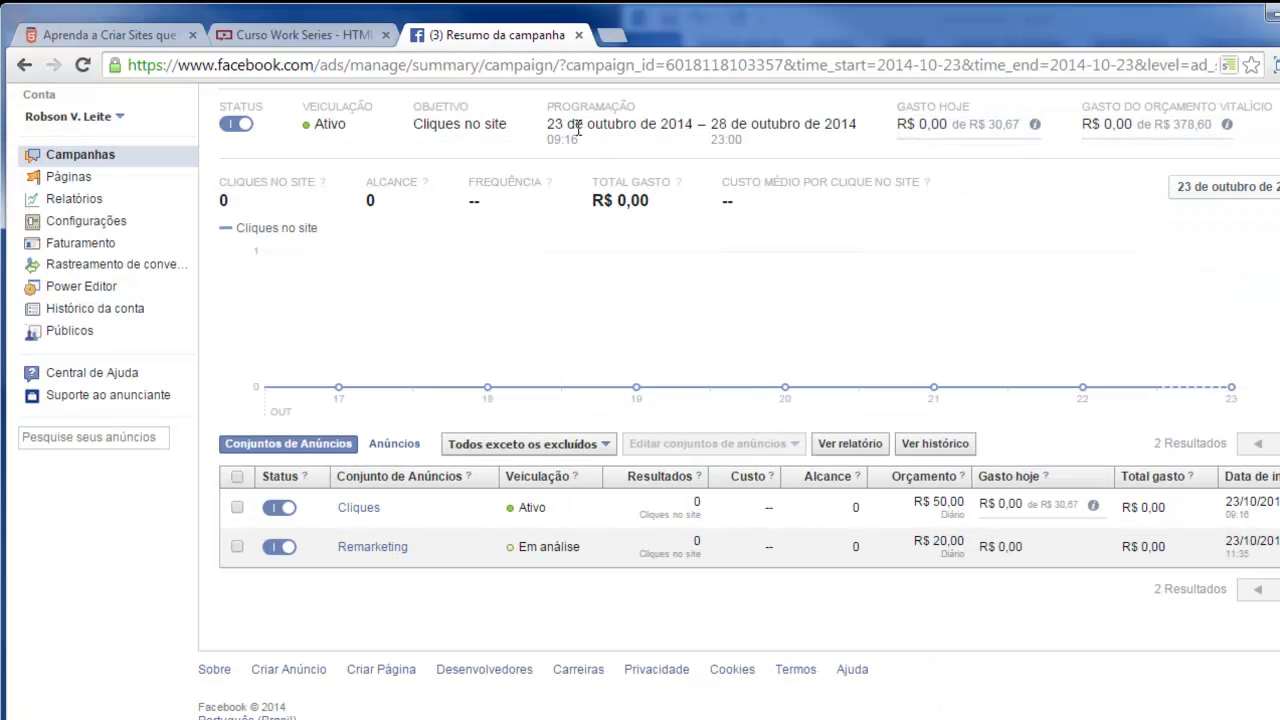
Compare the schedule and budget of the Cliques ad set with those of the Remarketing ad set
{"action": "left_click", "coordinate": [358, 508]}
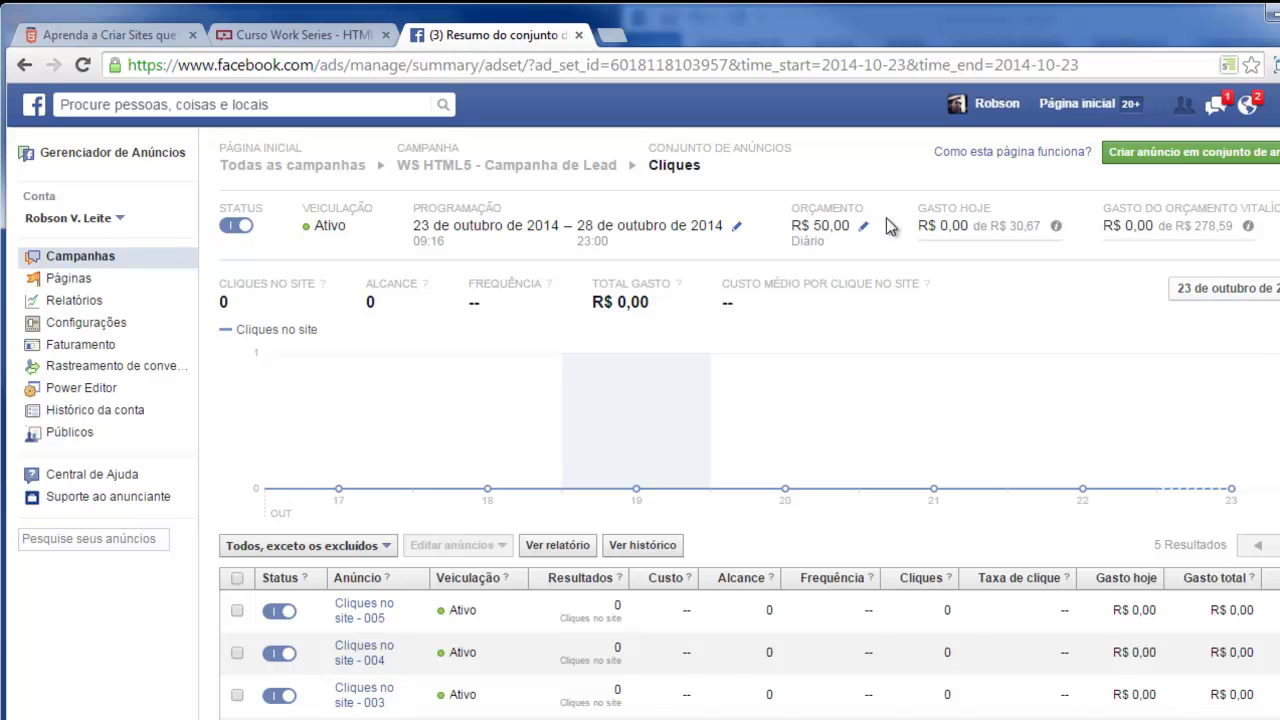
{"action": "left_click", "coordinate": [24, 64]}
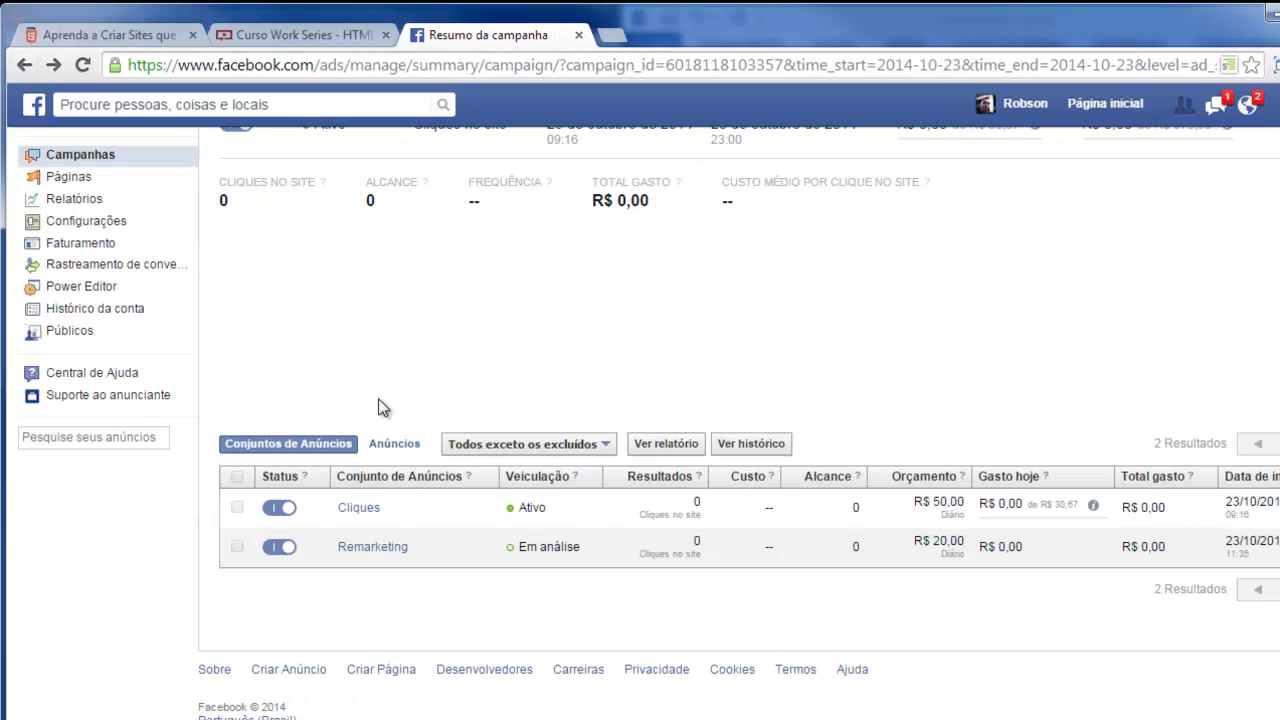
{"action": "left_click", "coordinate": [375, 550]}
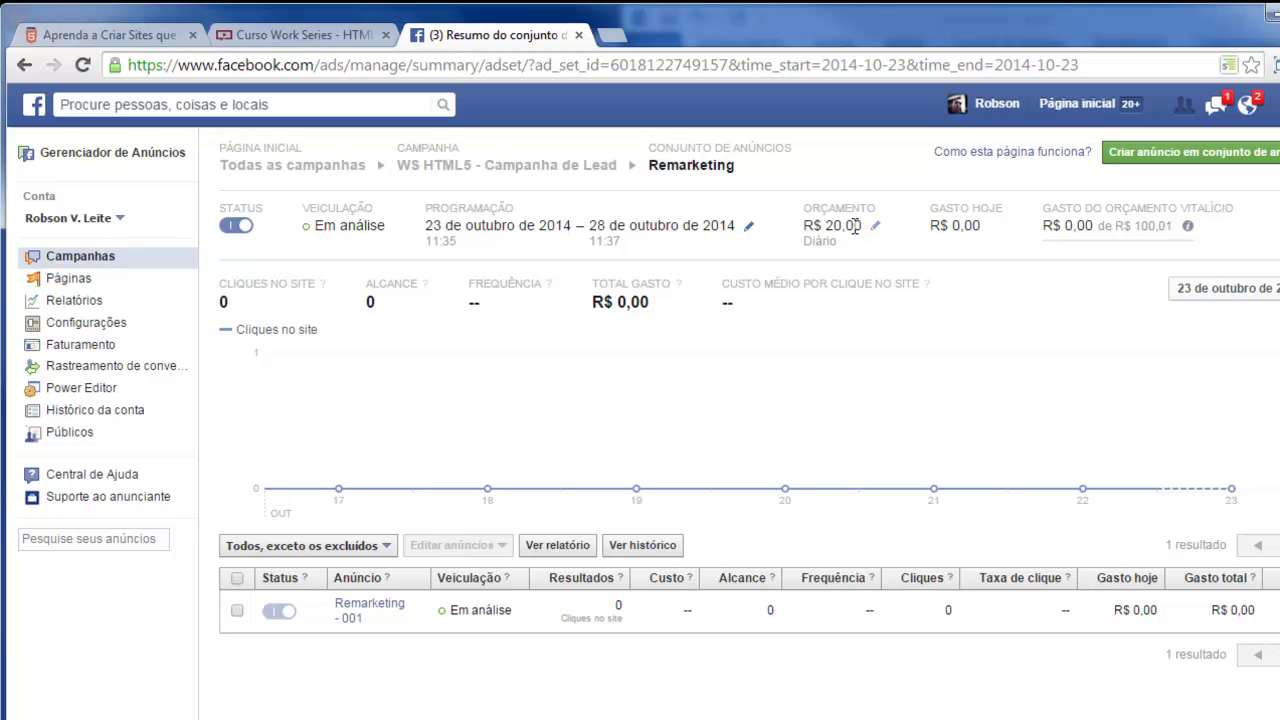
Extend the Remarketing ad set's end date to 31/10/2014 and save the schedule
{"action": "left_click", "coordinate": [749, 227]}
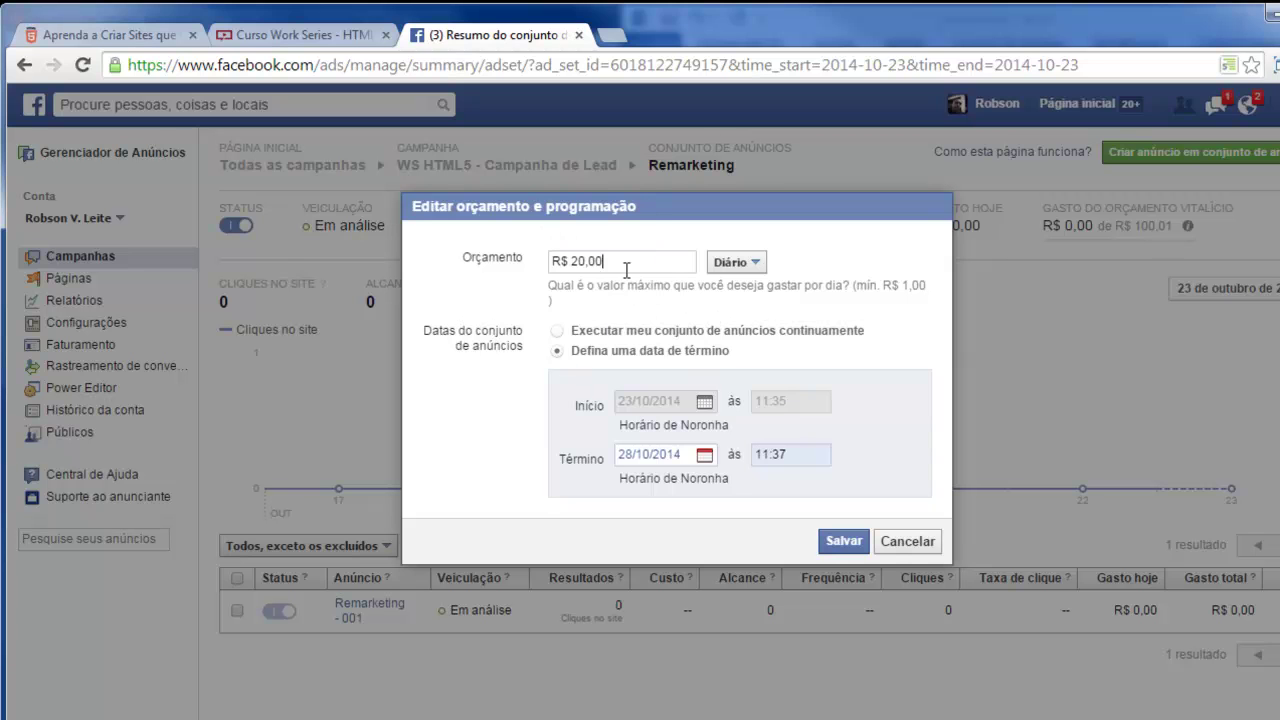
{"action": "left_click", "coordinate": [704, 455]}
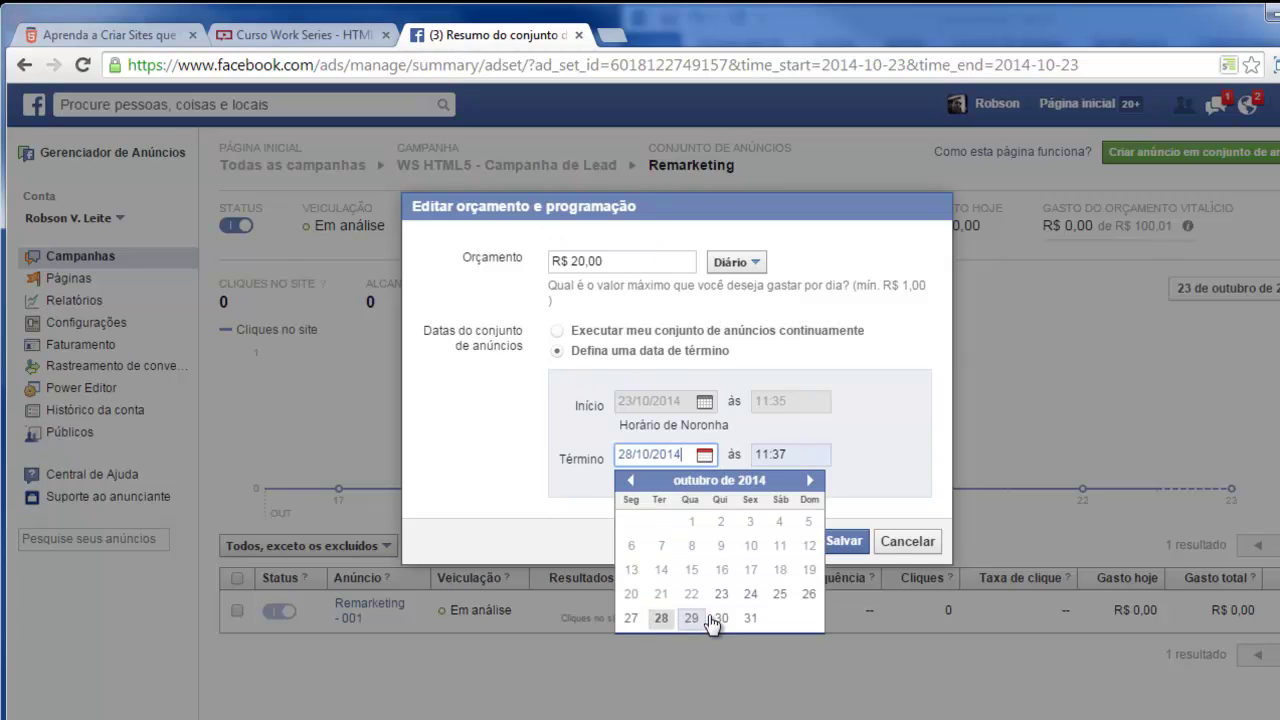
{"action": "left_click", "coordinate": [750, 618]}
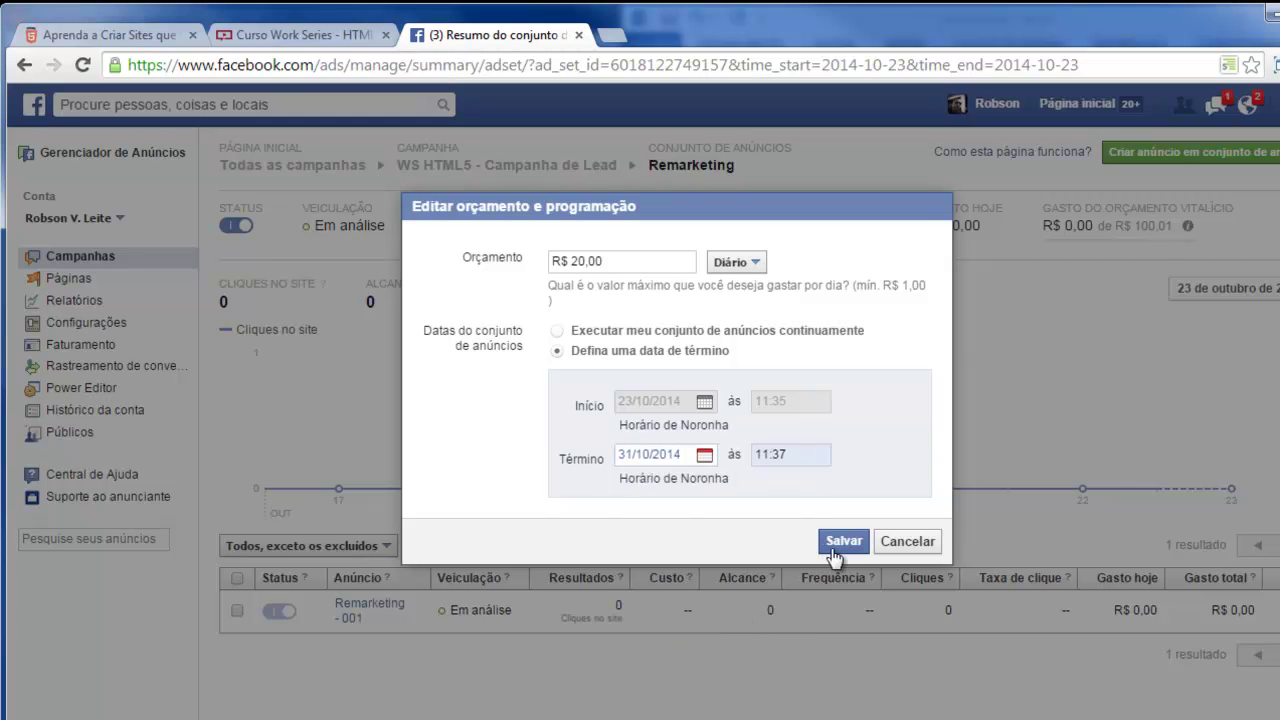
{"action": "left_click", "coordinate": [840, 545]}
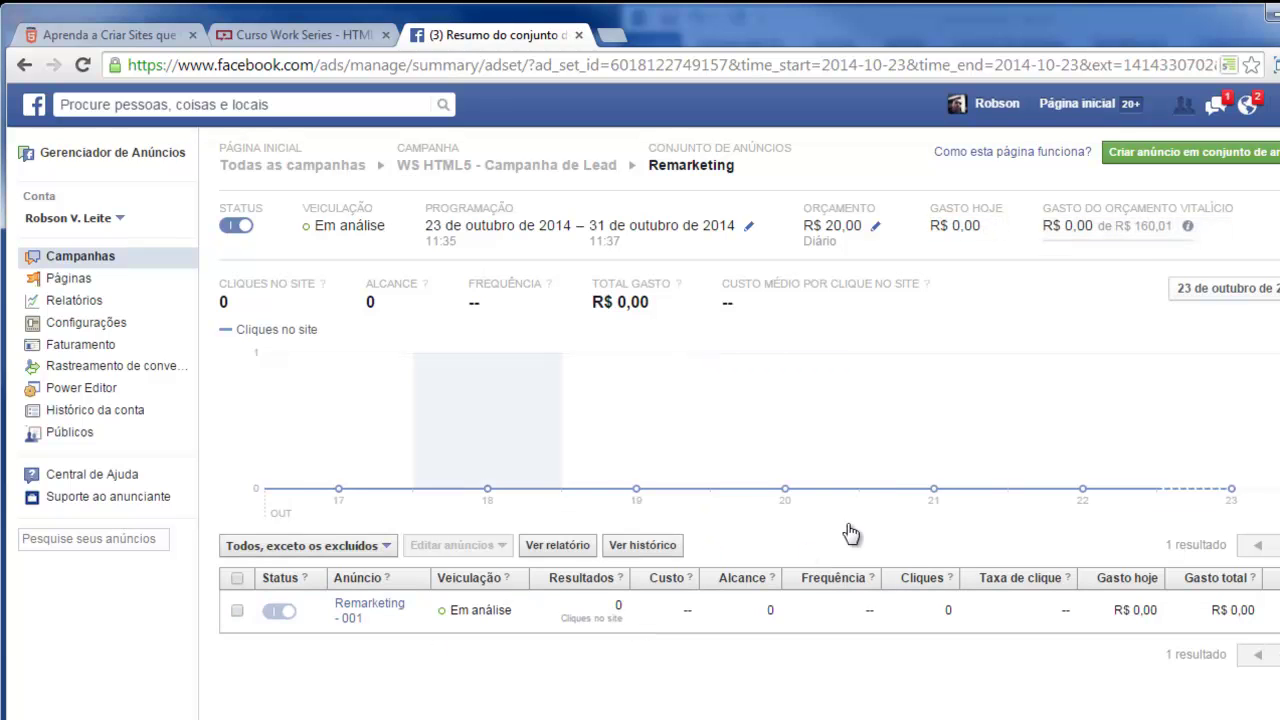
Expand the Remarketing - 001 ad and look over its creative and bidding details
{"action": "left_click", "coordinate": [440, 617]}
{"action": "scroll", "coordinate": [449, 616], "scroll_direction": "down", "scroll_amount": 1}
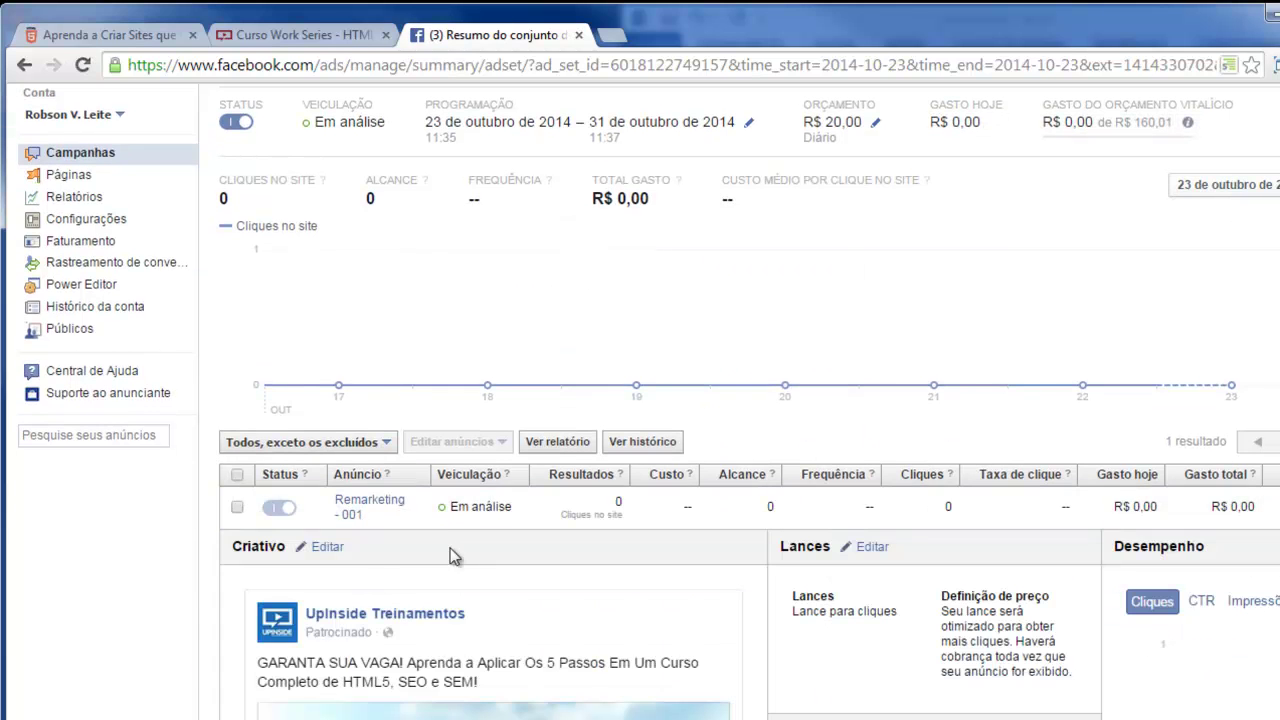
{"action": "scroll", "coordinate": [403, 561], "scroll_direction": "down", "scroll_amount": 1}
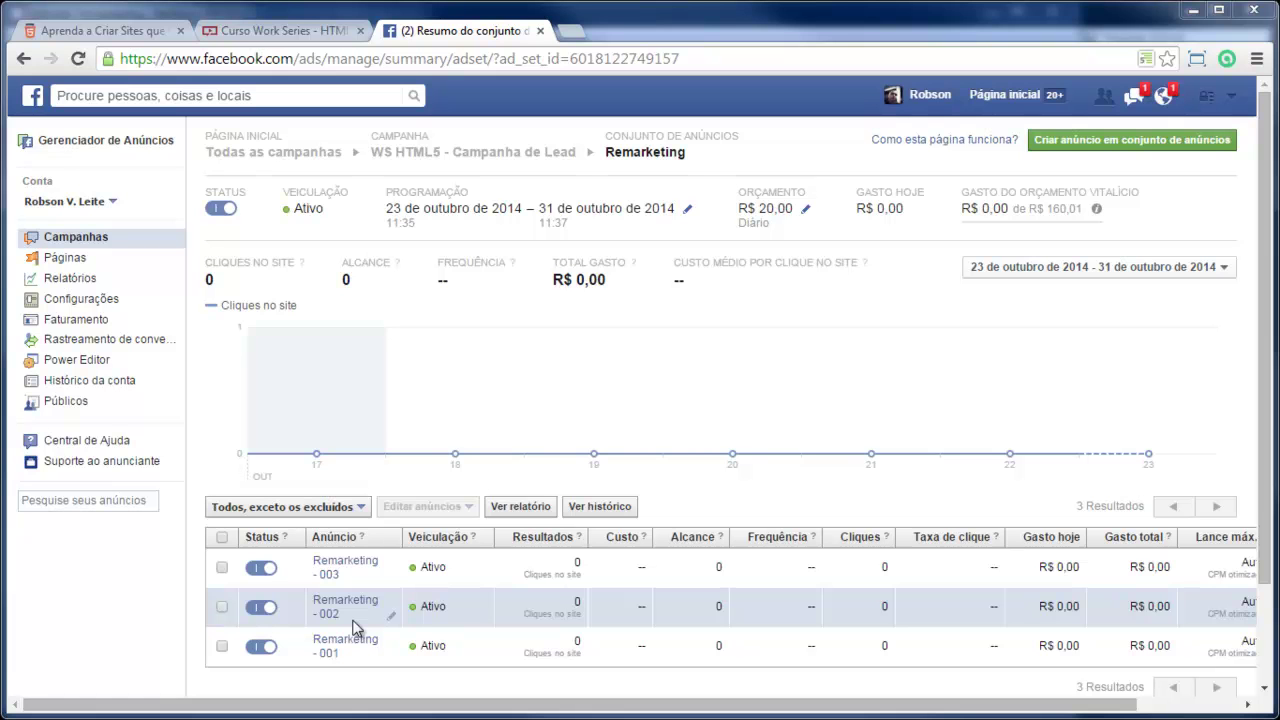
Review the creatives and targeting of the Remarketing - 003 and Remarketing - 002 ads, then collapse their details
{"action": "left_click", "coordinate": [340, 568]}
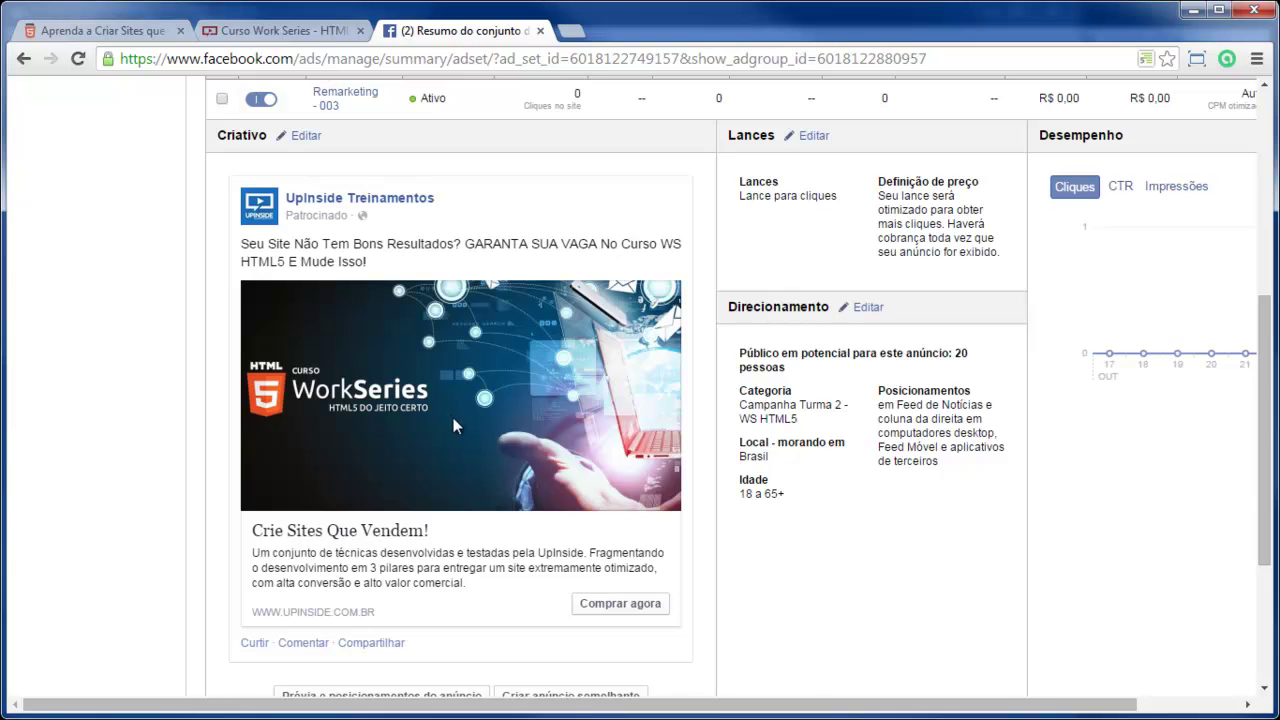
{"action": "scroll", "coordinate": [430, 360], "scroll_direction": "down", "scroll_amount": 3}
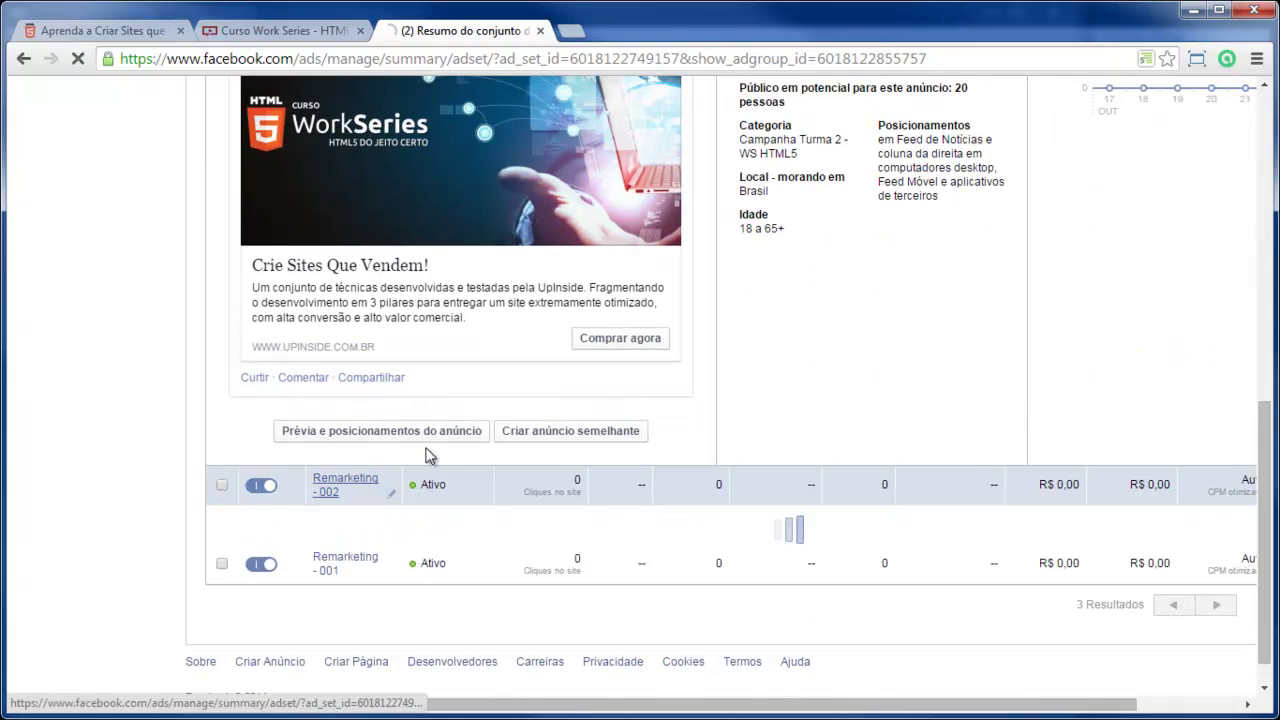
{"action": "left_click", "coordinate": [372, 485]}
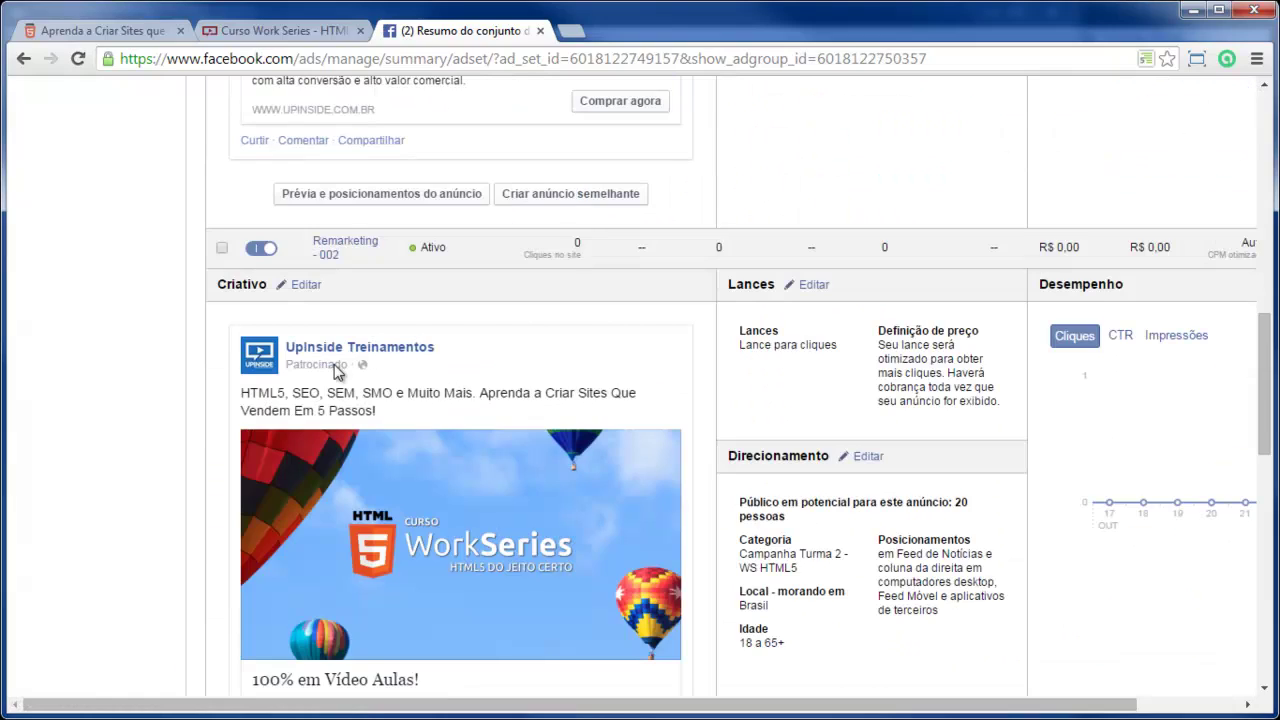
{"action": "left_click", "coordinate": [348, 249]}
{"action": "scroll", "coordinate": [379, 317], "scroll_direction": "up", "scroll_amount": 4}
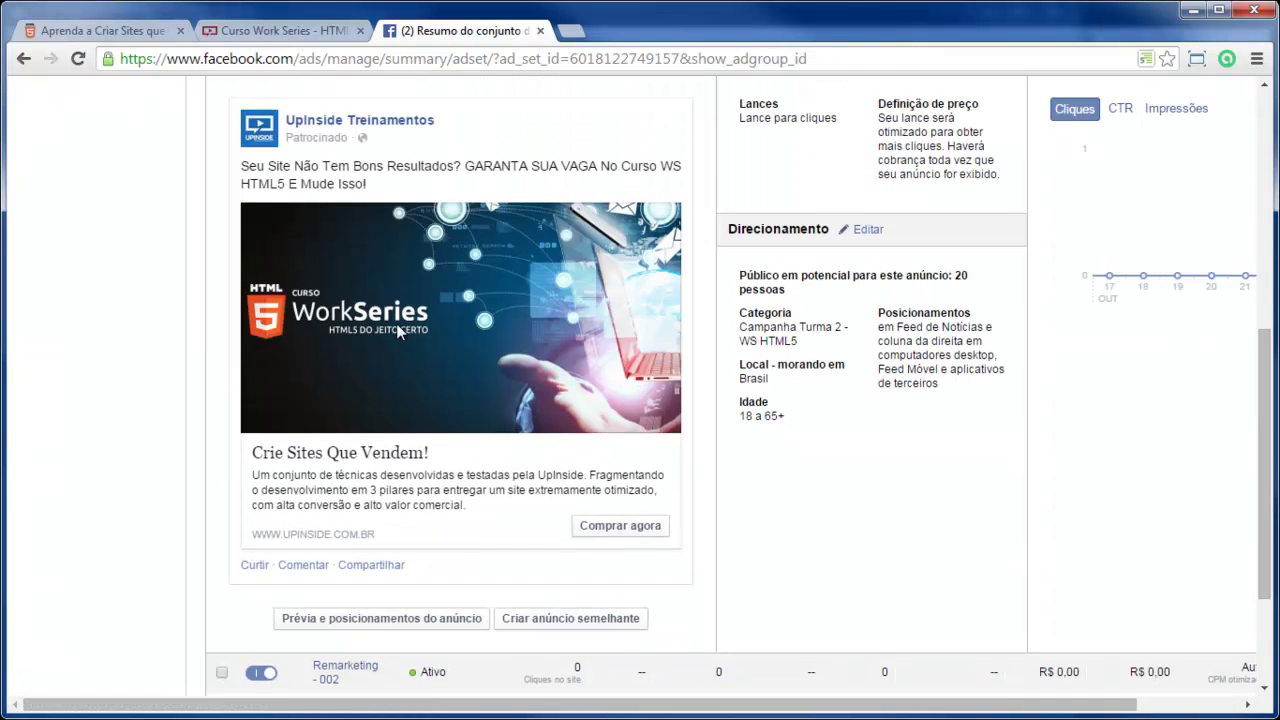
{"action": "scroll", "coordinate": [335, 160], "scroll_direction": "up", "scroll_amount": 4}
{"action": "left_click", "coordinate": [340, 300]}
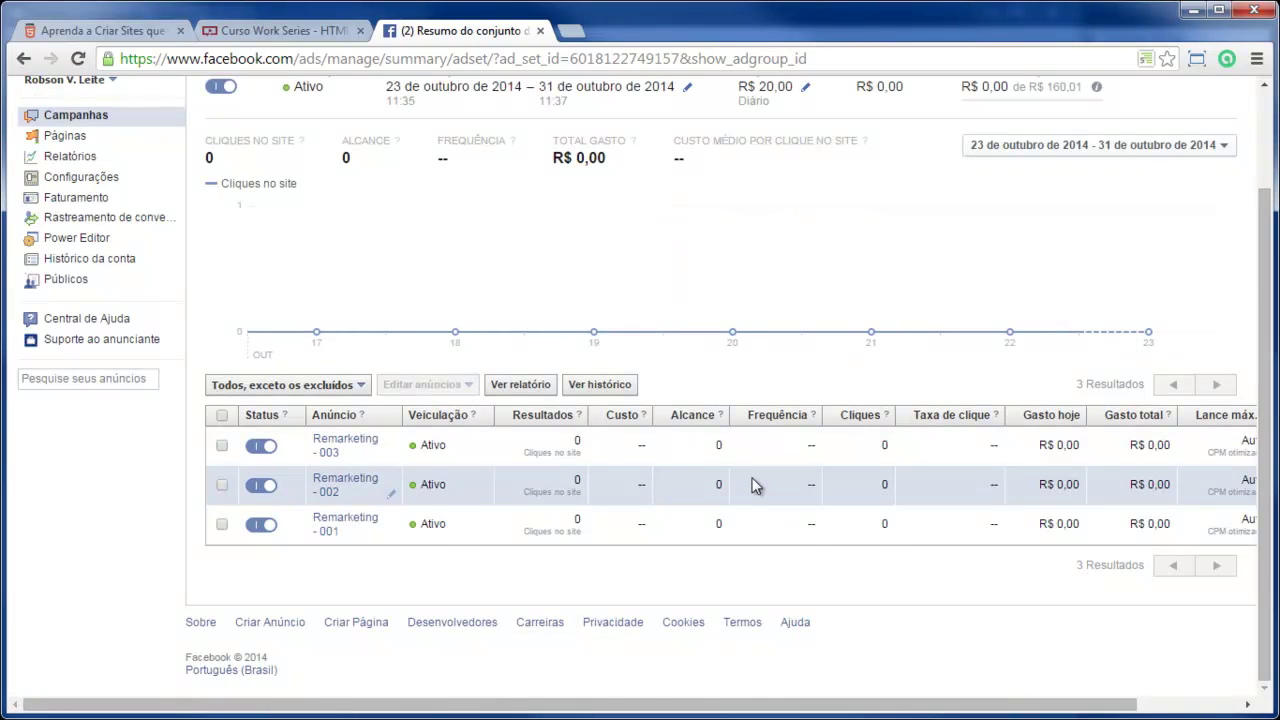
{"action": "scroll", "coordinate": [541, 380], "scroll_direction": "up", "scroll_amount": 1}
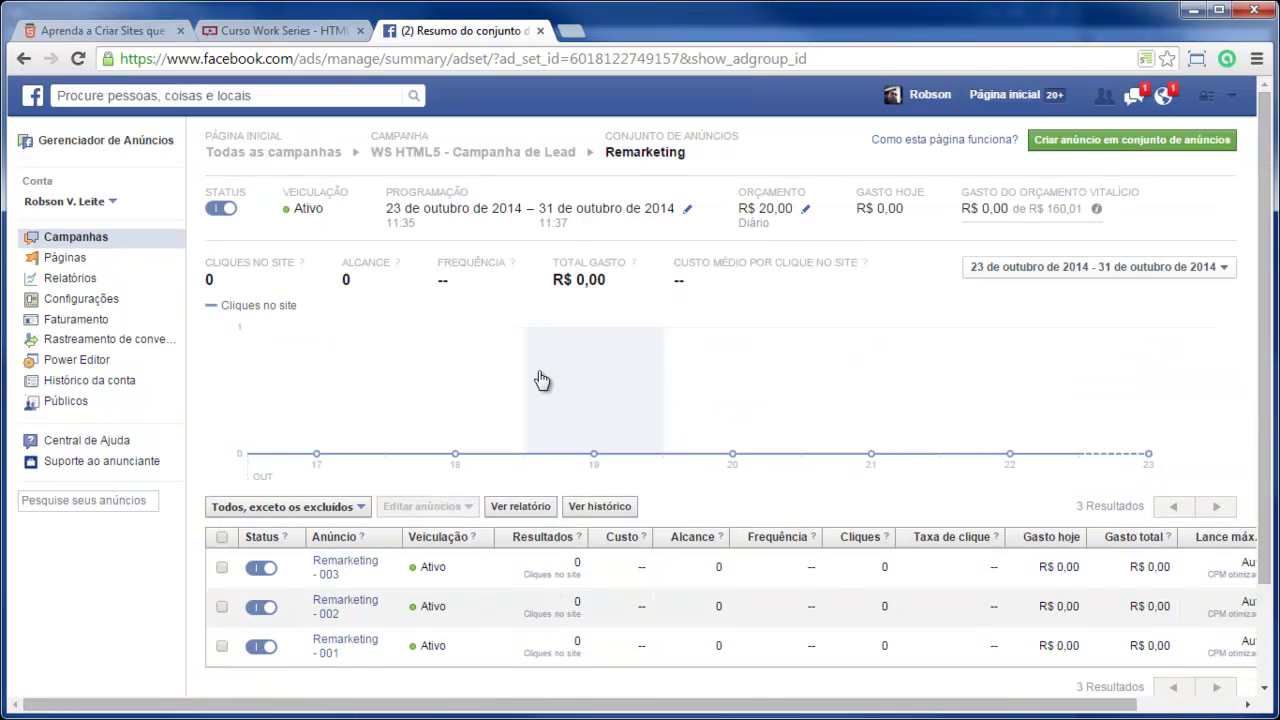